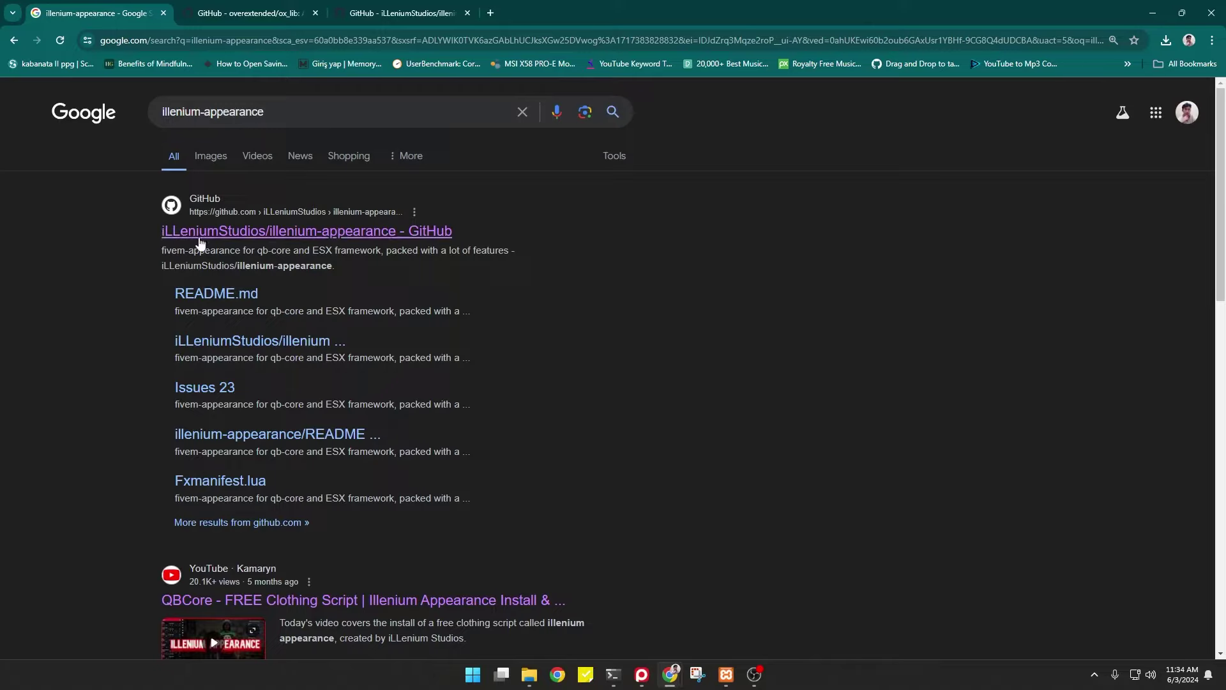
- In the ESXLegacy_5D30B0.base resources [core] folder, delete esx_skin and skinchanger
{"action": "left_click", "coordinate": [529, 675]}
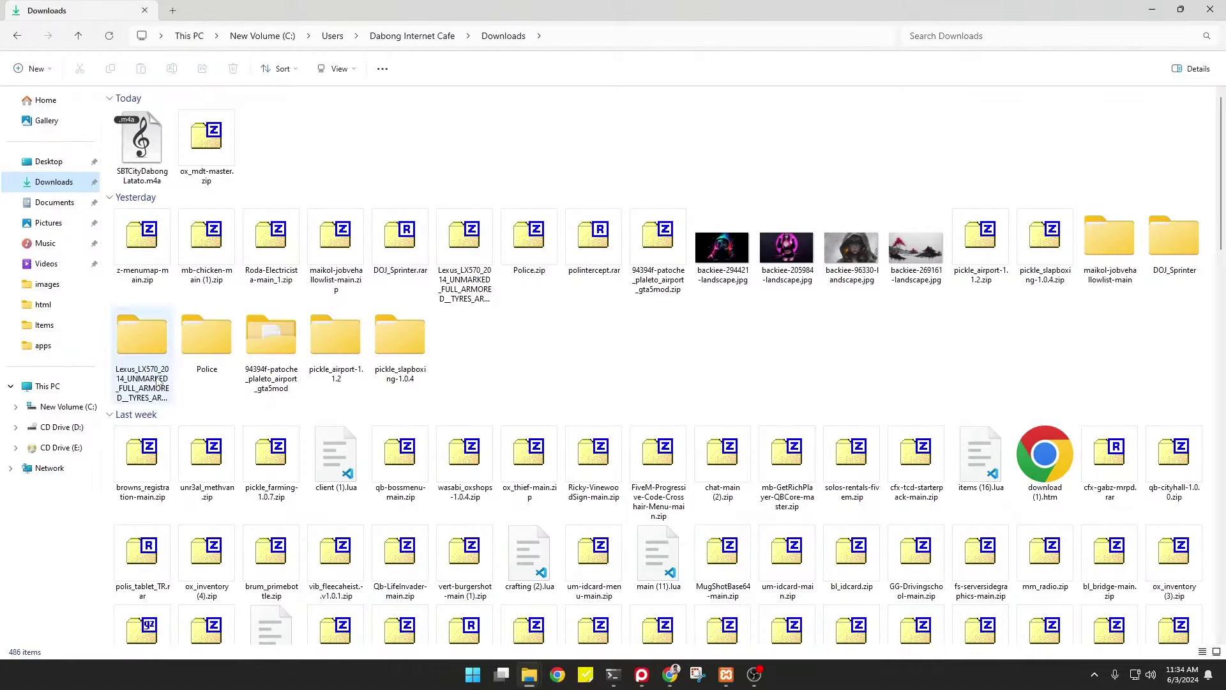
{"action": "left_click", "coordinate": [40, 210]}
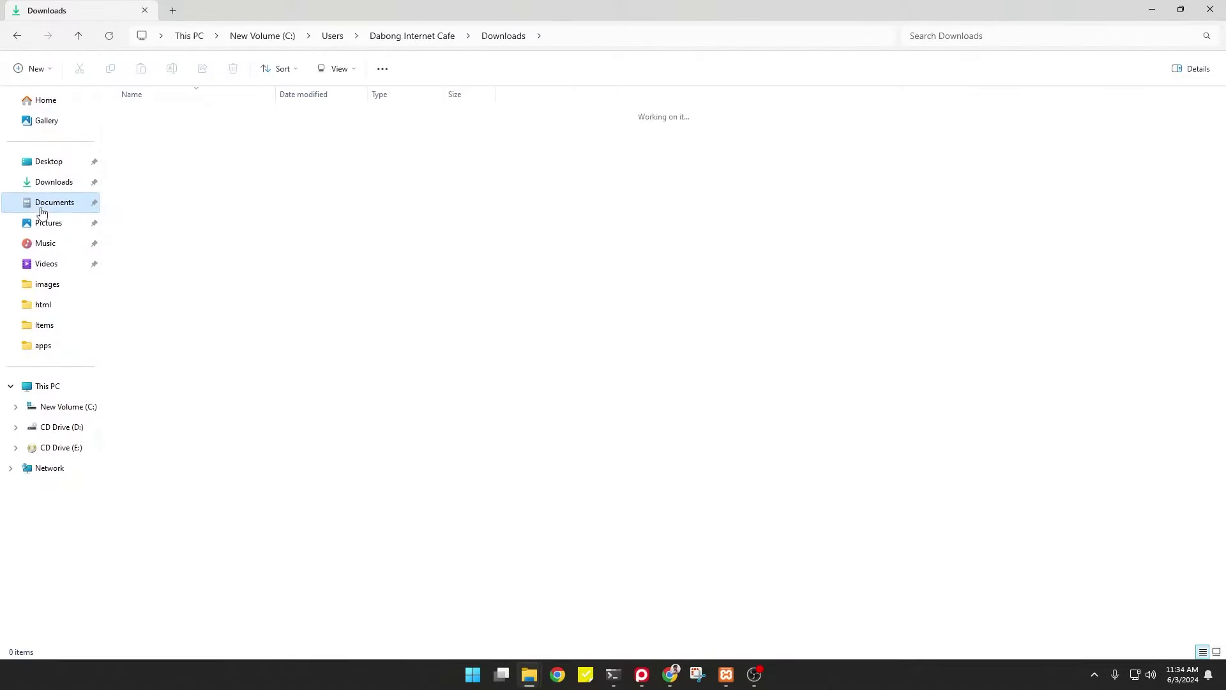
{"action": "double_click", "coordinate": [140, 375]}
{"action": "double_click", "coordinate": [141, 135]}
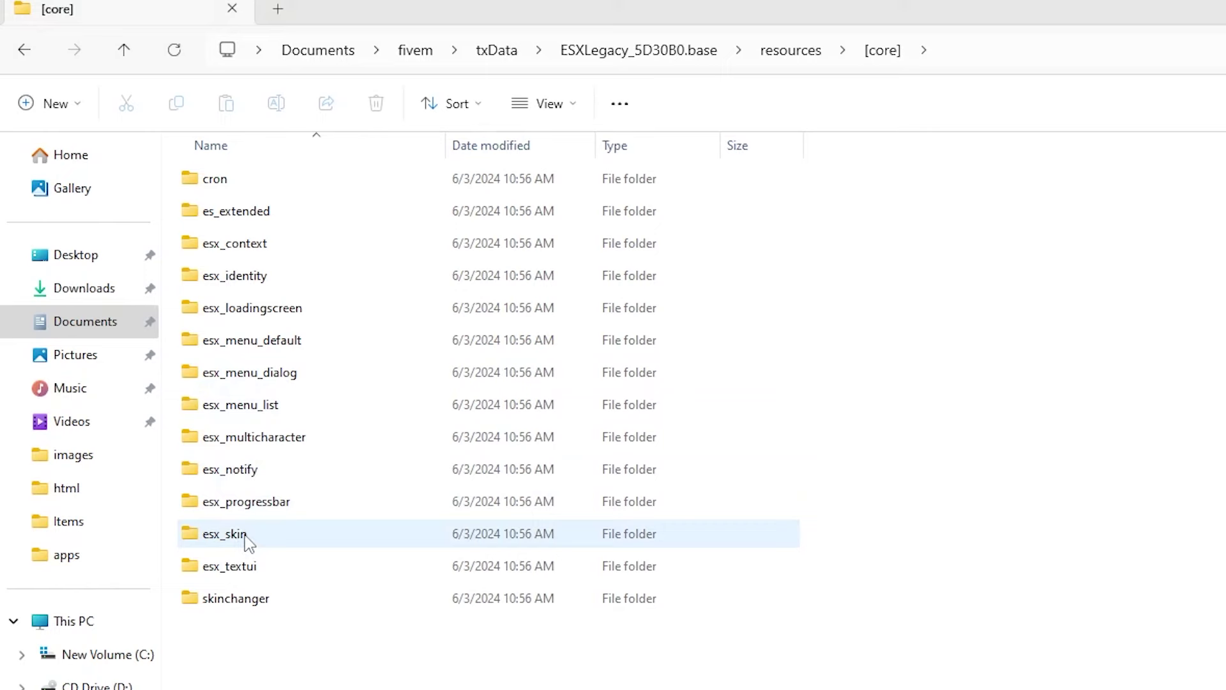
{"action": "left_click", "coordinate": [243, 539]}
{"action": "key", "text": "Delete"}
{"action": "left_click", "coordinate": [217, 570]}
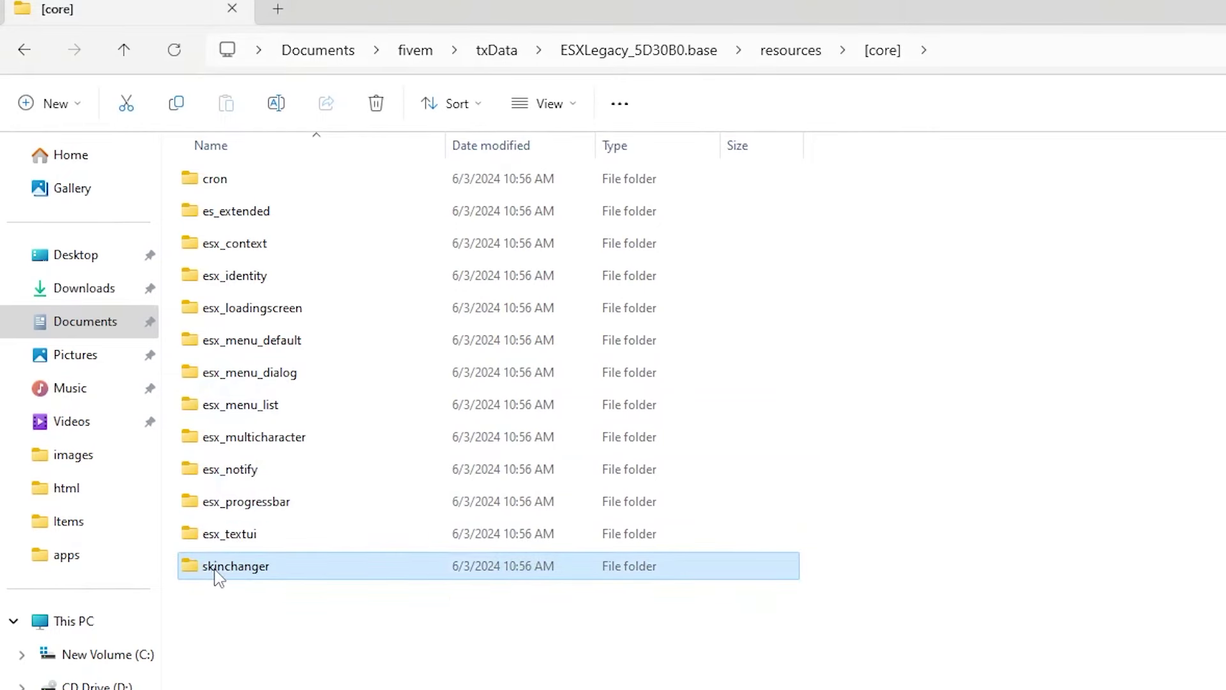
{"action": "key", "text": "Delete"}
- Delete the esx_clotheshop and esx_barbershop folders from [esx_addons]
{"action": "left_click", "coordinate": [24, 50]}
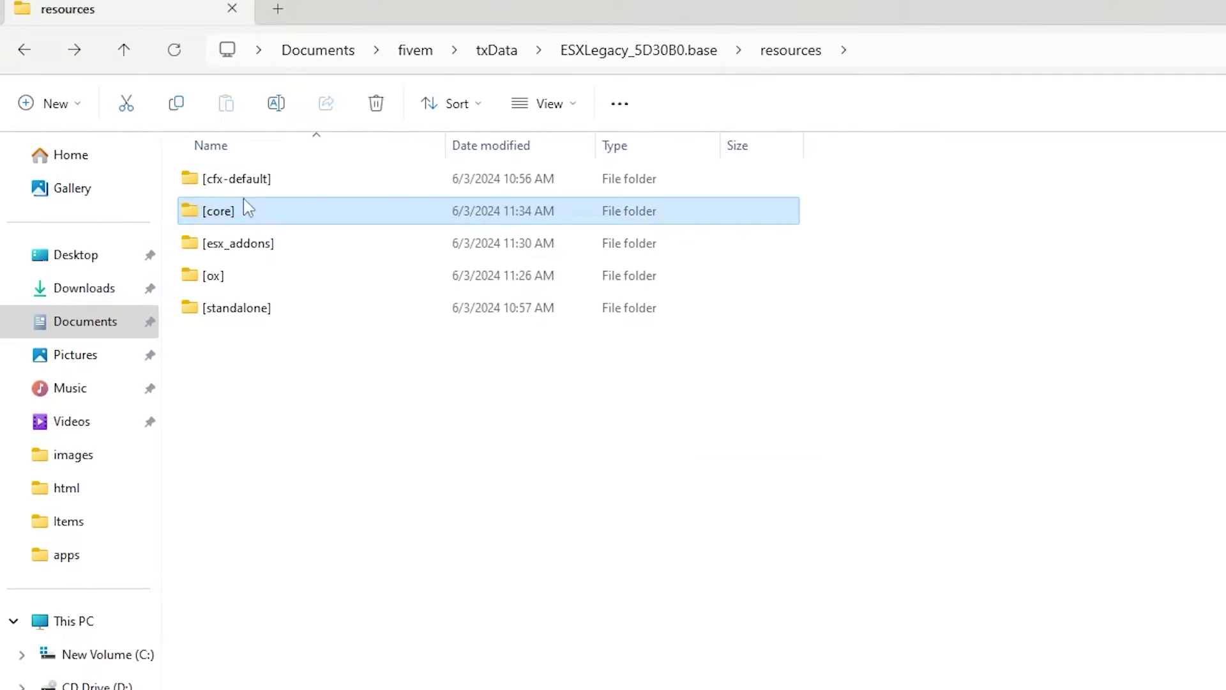
{"action": "double_click", "coordinate": [230, 250]}
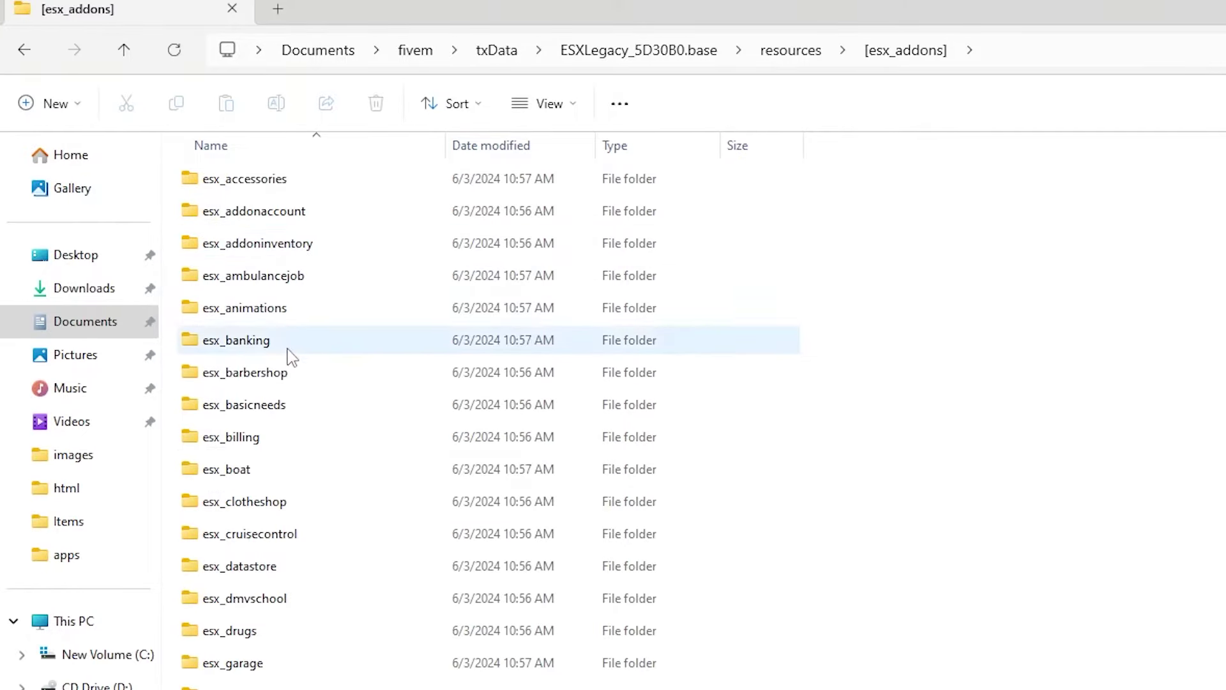
{"action": "left_click", "coordinate": [262, 501]}
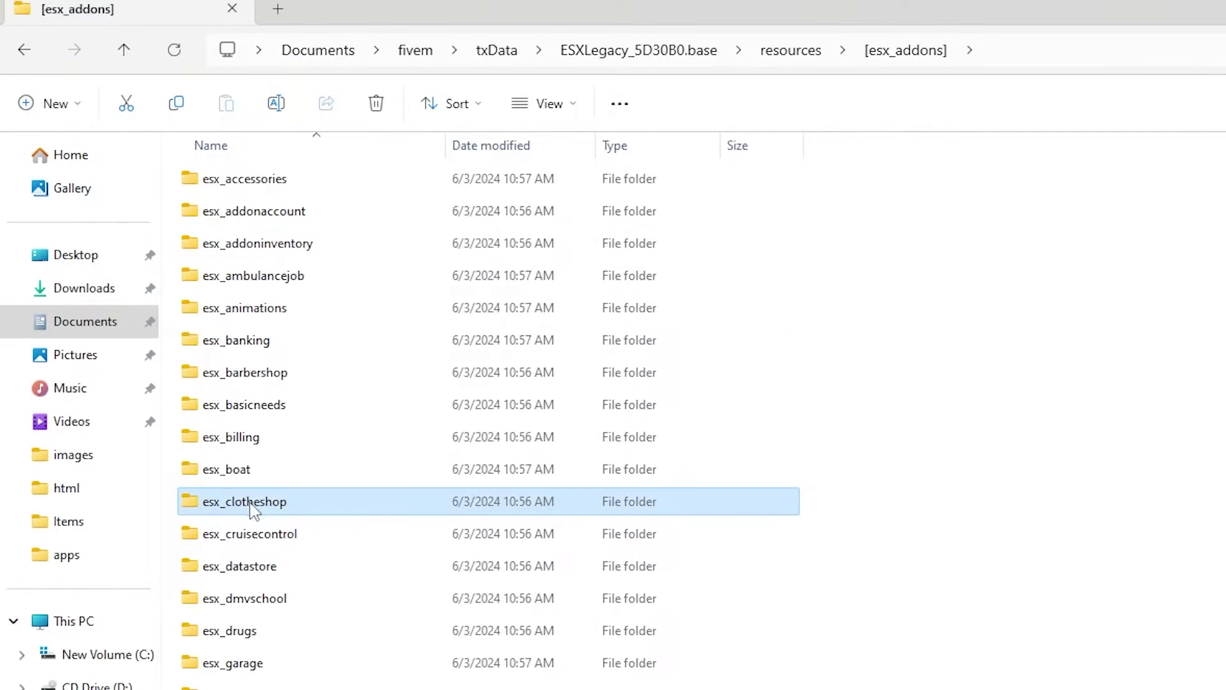
{"action": "key", "text": "Delete"}
{"action": "scroll", "coordinate": [265, 575], "scroll_direction": "down", "scroll_amount": 2}
{"action": "left_click", "coordinate": [256, 189]}
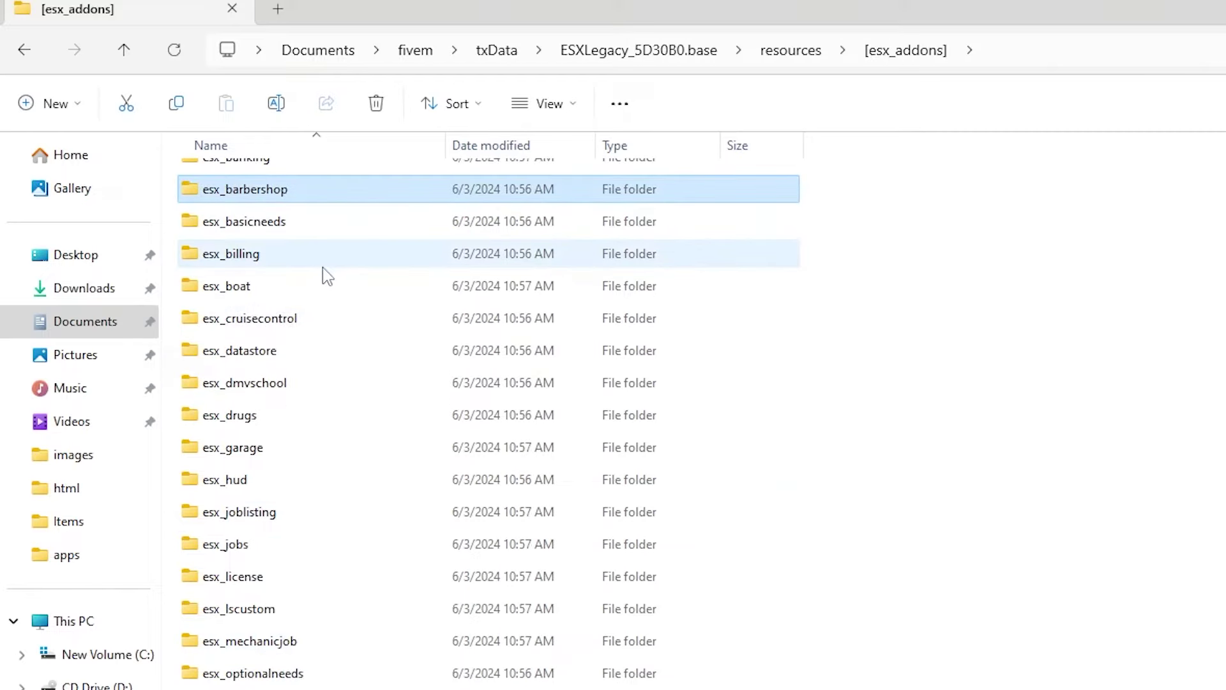
{"action": "scroll", "coordinate": [323, 267], "scroll_direction": "up", "scroll_amount": 2}
{"action": "key", "text": "Delete"}
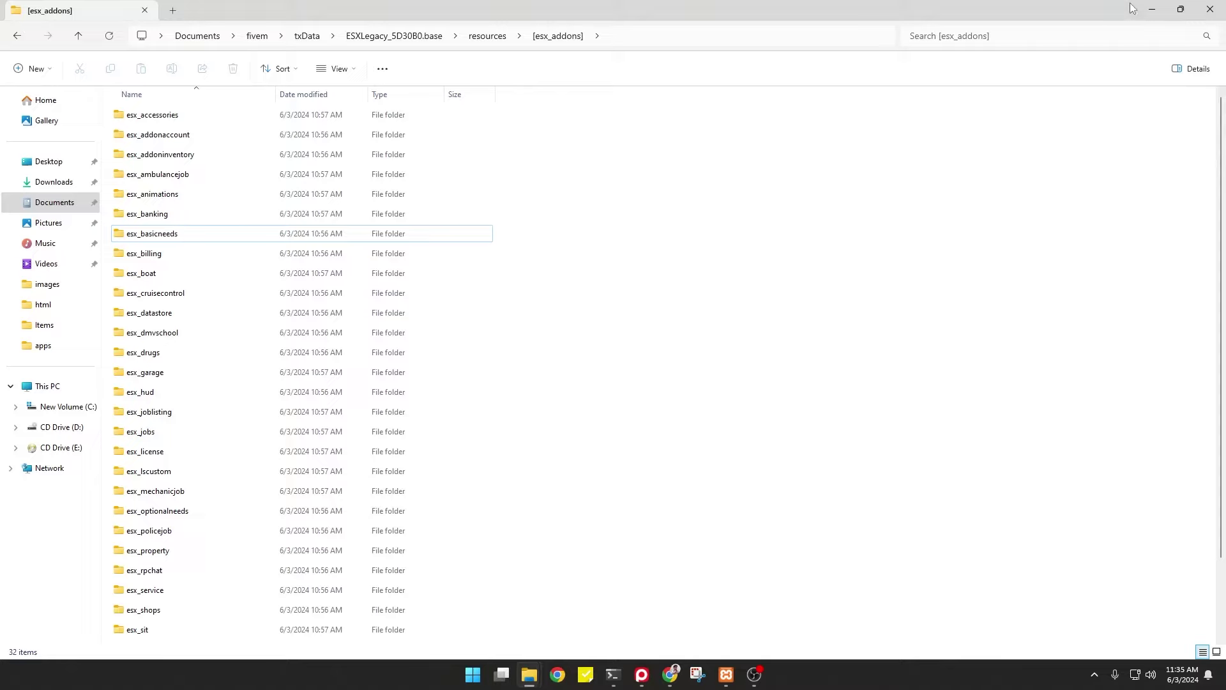
- Download ox_lib.zip from the ox_lib v3.22.1 GitHub release
{"action": "left_click", "coordinate": [1151, 9]}
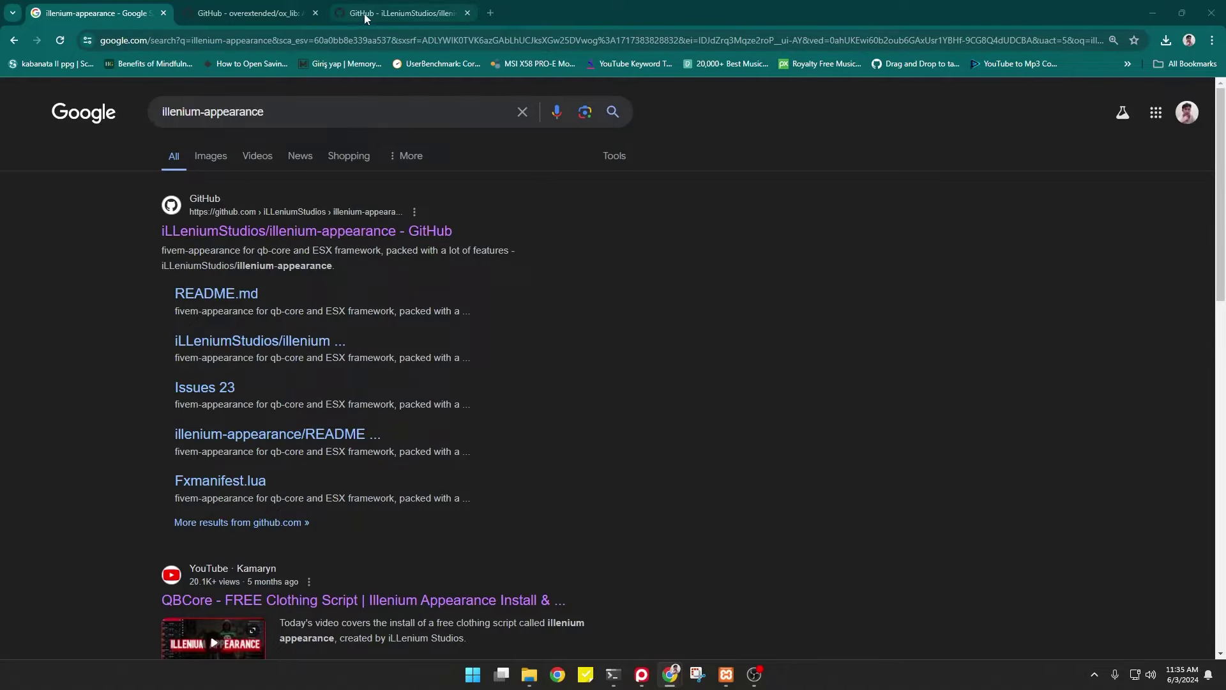
{"action": "left_click", "coordinate": [259, 13]}
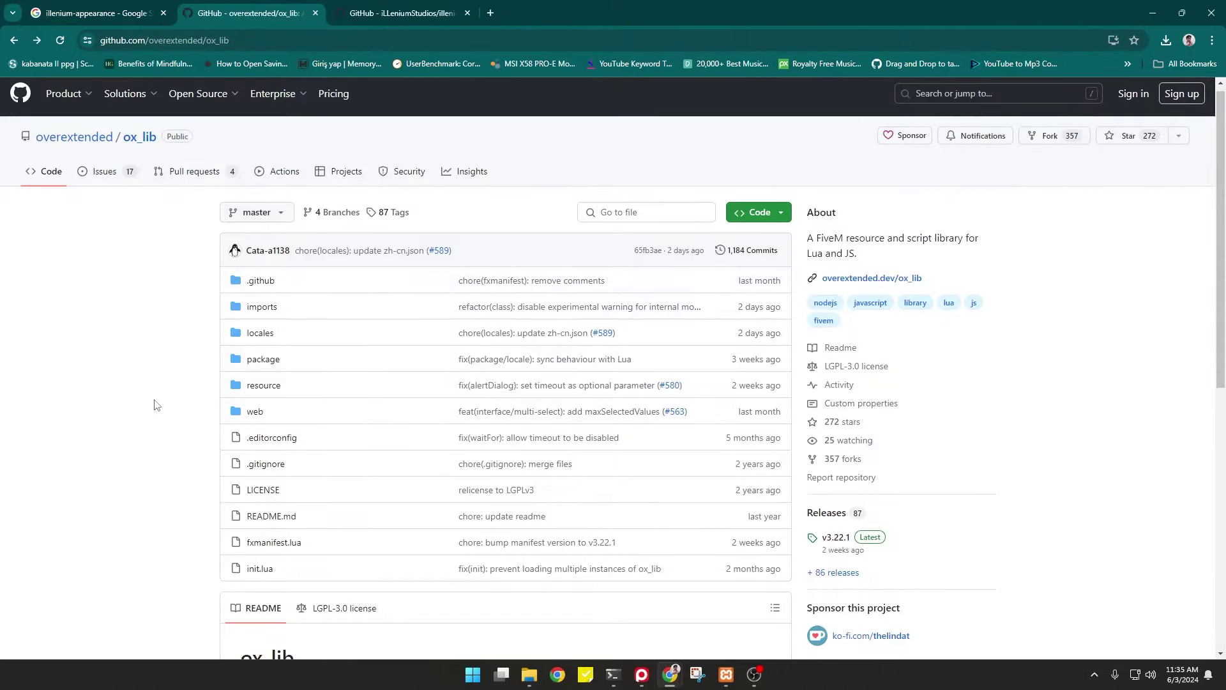
{"action": "scroll", "coordinate": [156, 405], "scroll_direction": "down", "scroll_amount": 4}
{"action": "scroll", "coordinate": [156, 399], "scroll_direction": "up", "scroll_amount": 4}
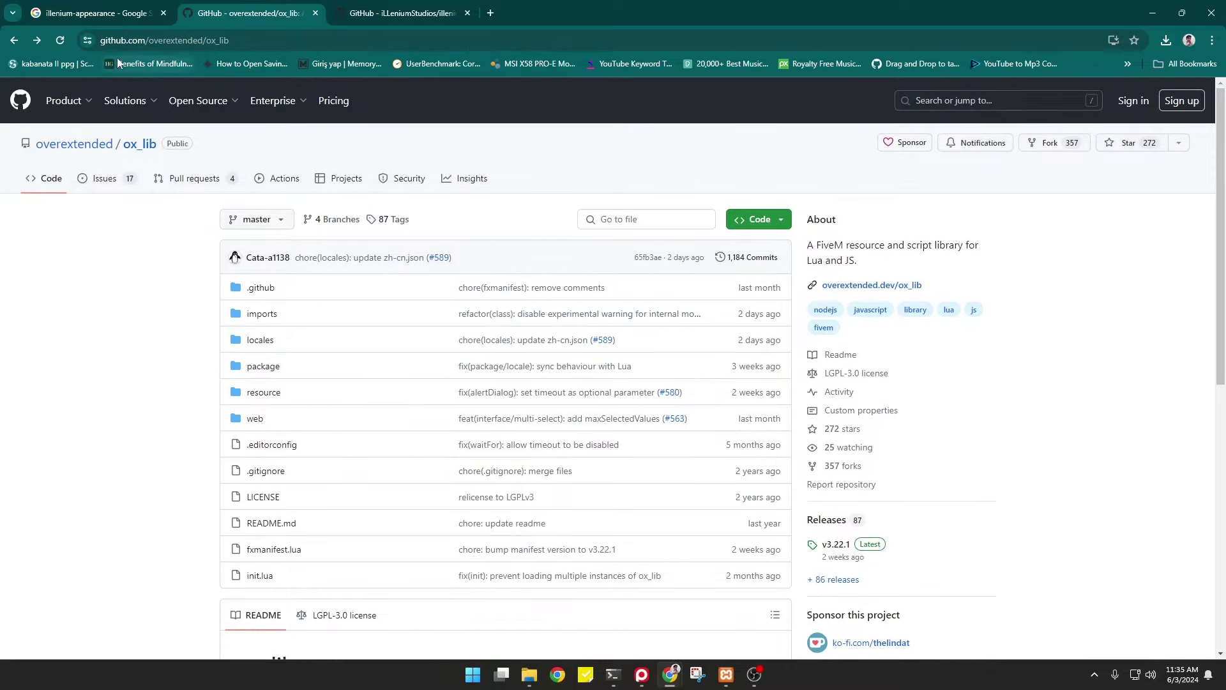
{"action": "left_click", "coordinate": [867, 553]}
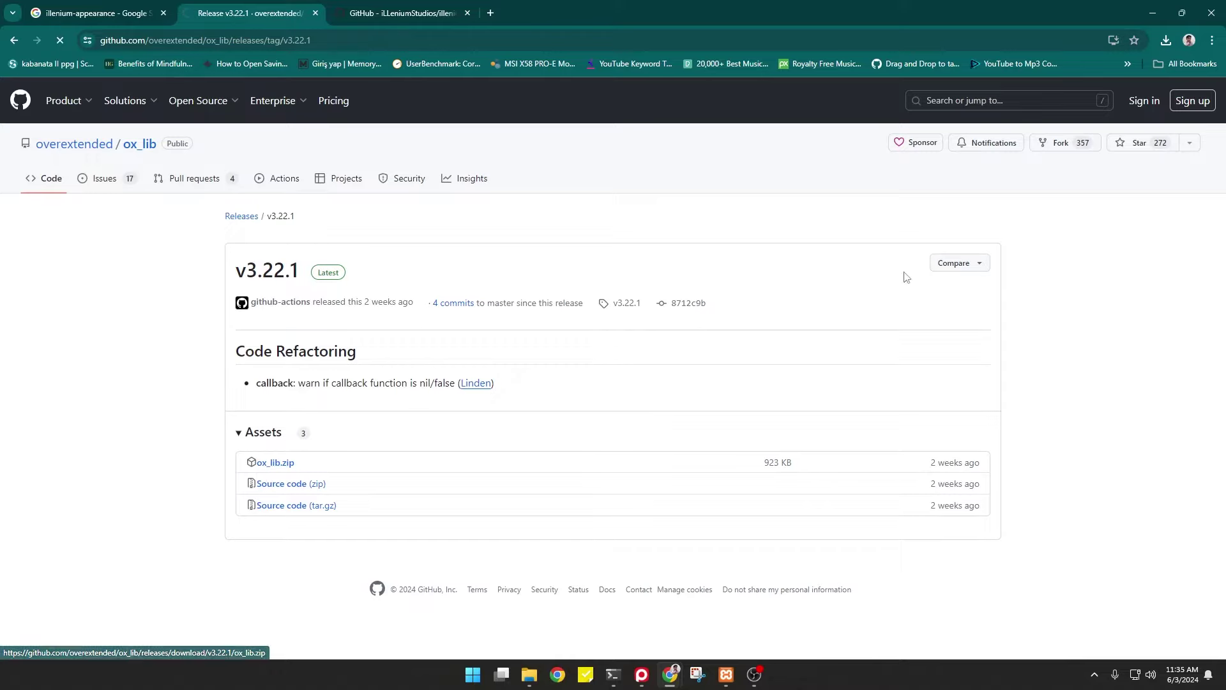
{"action": "left_click", "coordinate": [1165, 40]}
- Extract ox_lib from ox_lib (6).zip into [ox], replacing the existing files
{"action": "left_click", "coordinate": [1115, 104]}
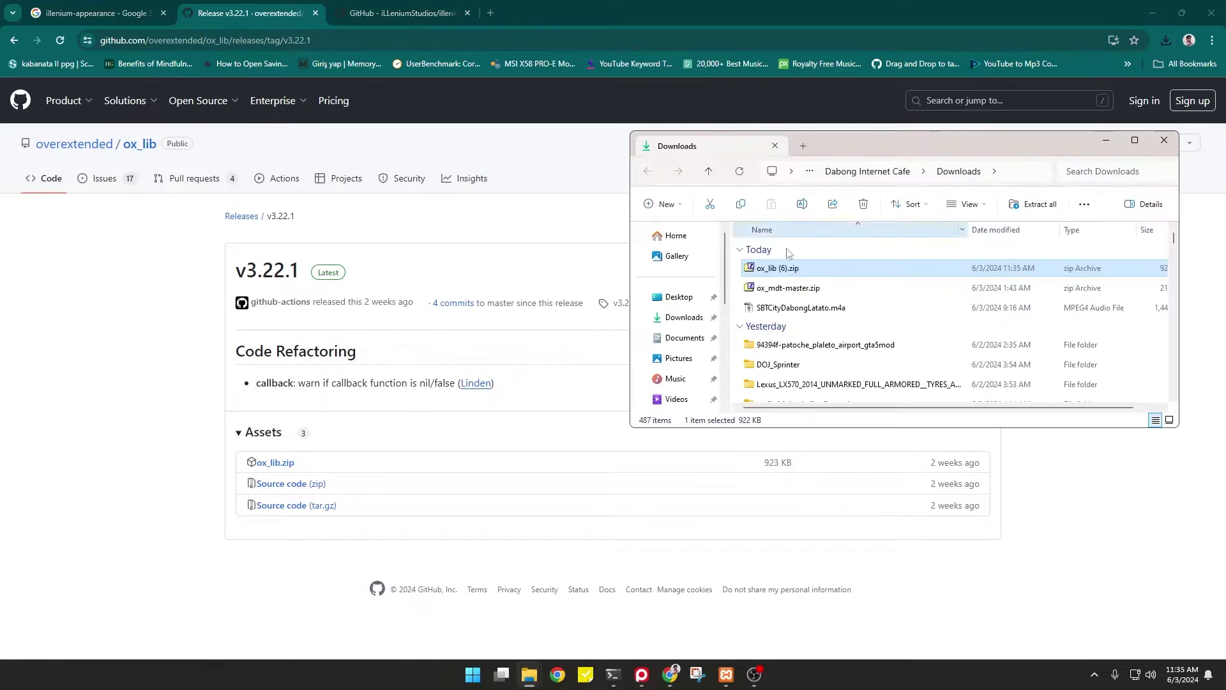
{"action": "double_click", "coordinate": [849, 274]}
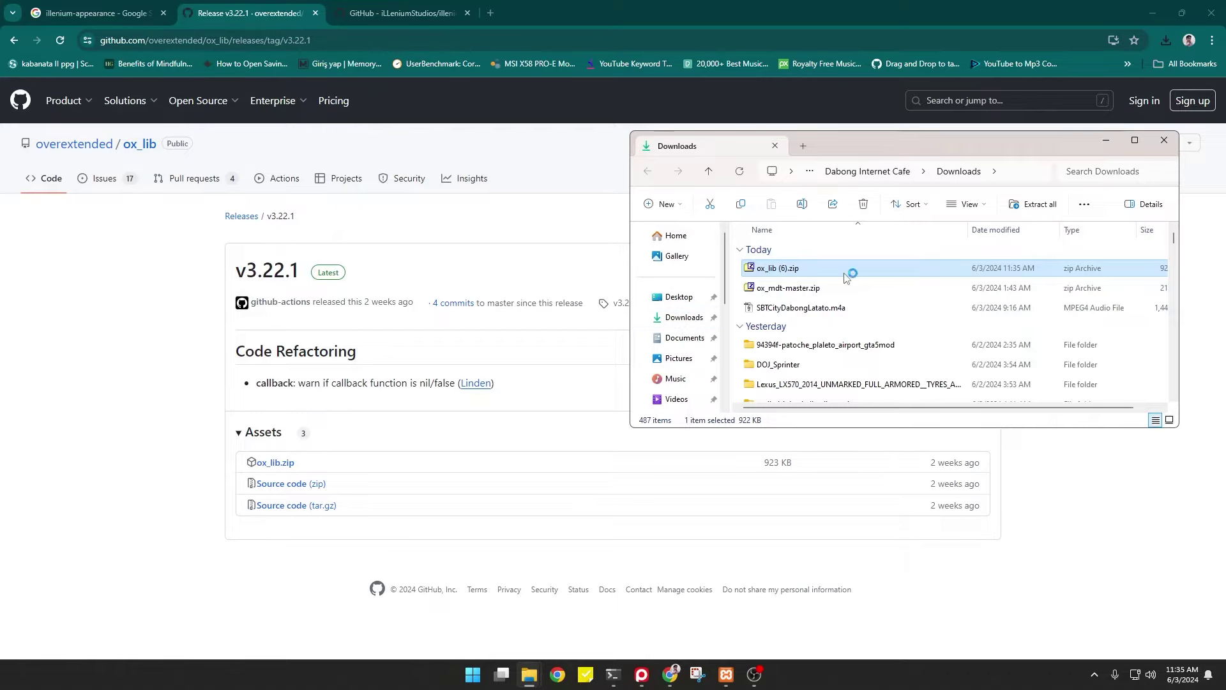
{"action": "mouse_move", "coordinate": [744, 221]}
{"action": "left_mouse_down"}
{"action": "mouse_move", "coordinate": [602, 583]}
{"action": "mouse_move", "coordinate": [647, 178]}
{"action": "left_mouse_up"}
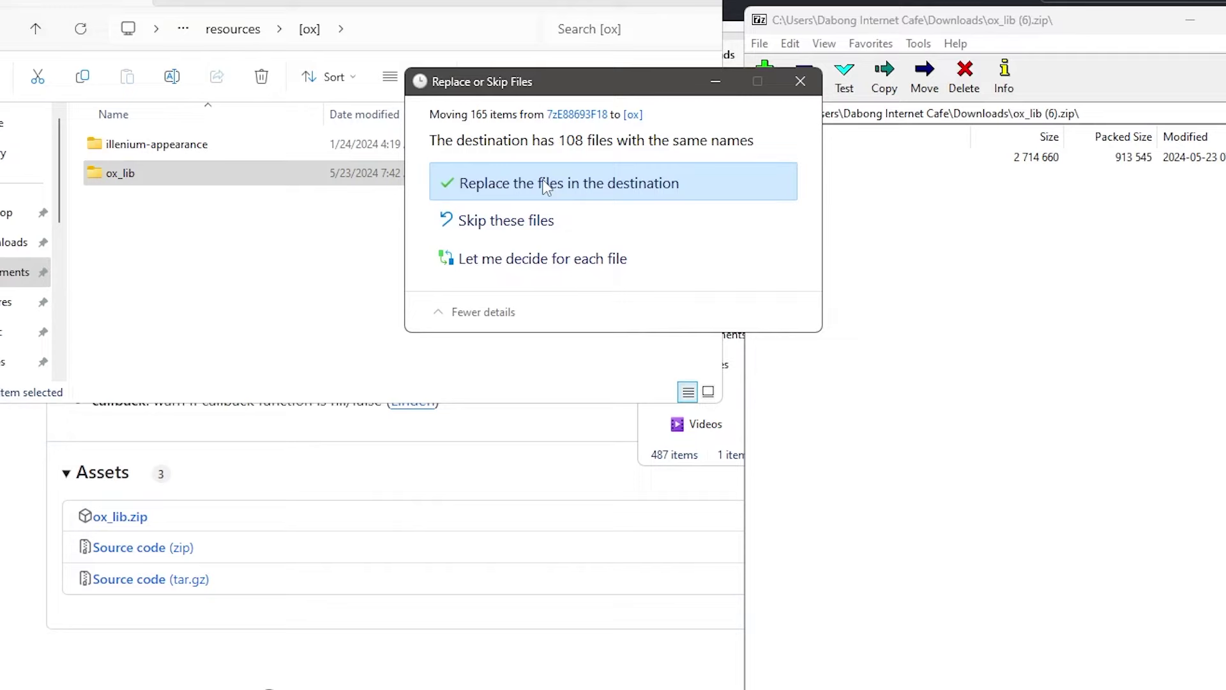
{"action": "left_click", "coordinate": [549, 186]}
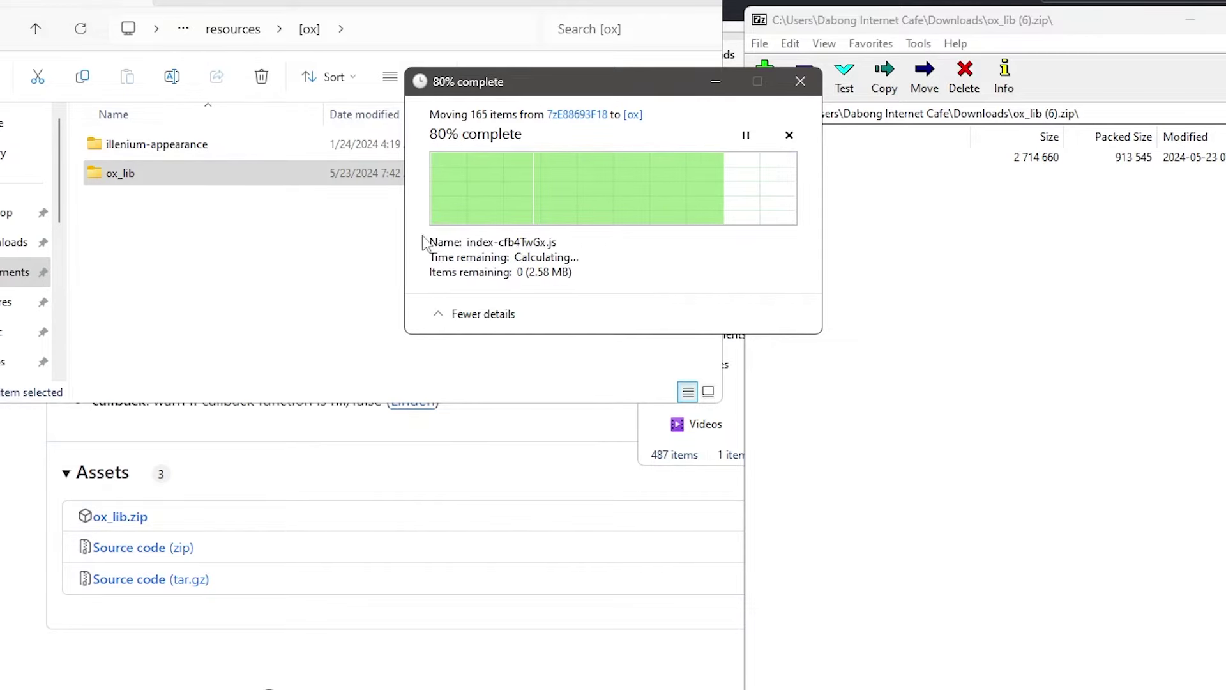
- Open the [ox] folder and select the updated ox_lib folder
{"action": "key", "text": "alt+Up"}
{"action": "left_click", "coordinate": [126, 240]}
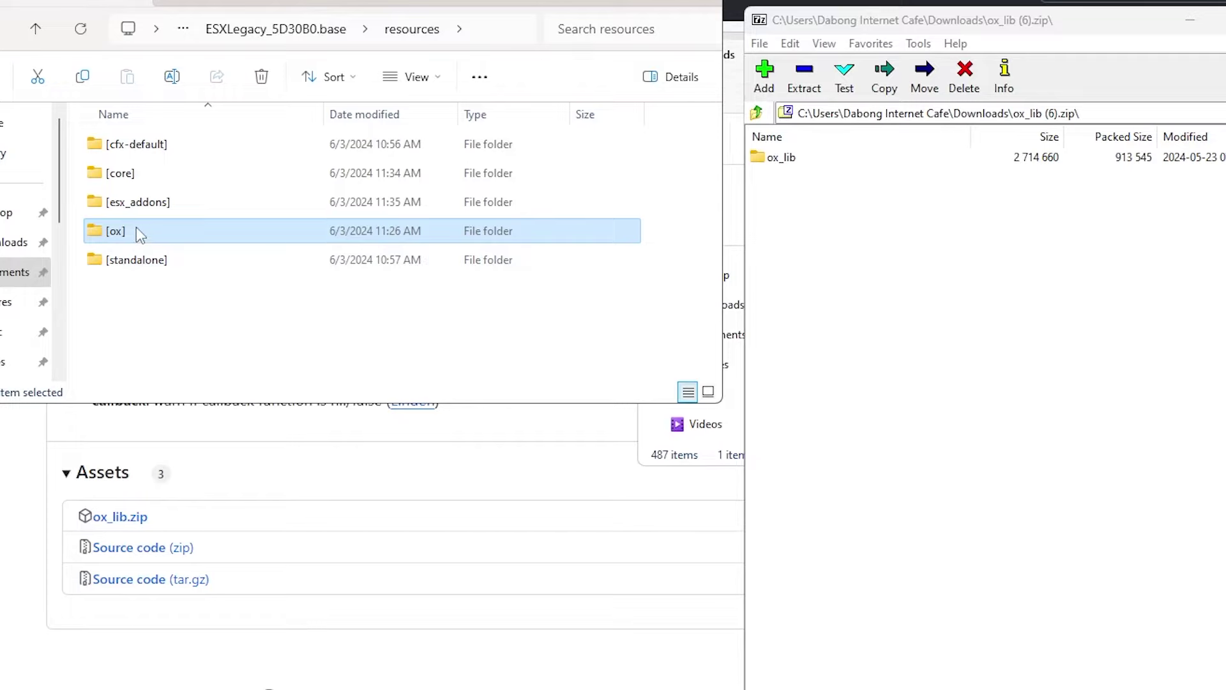
{"action": "double_click", "coordinate": [153, 237]}
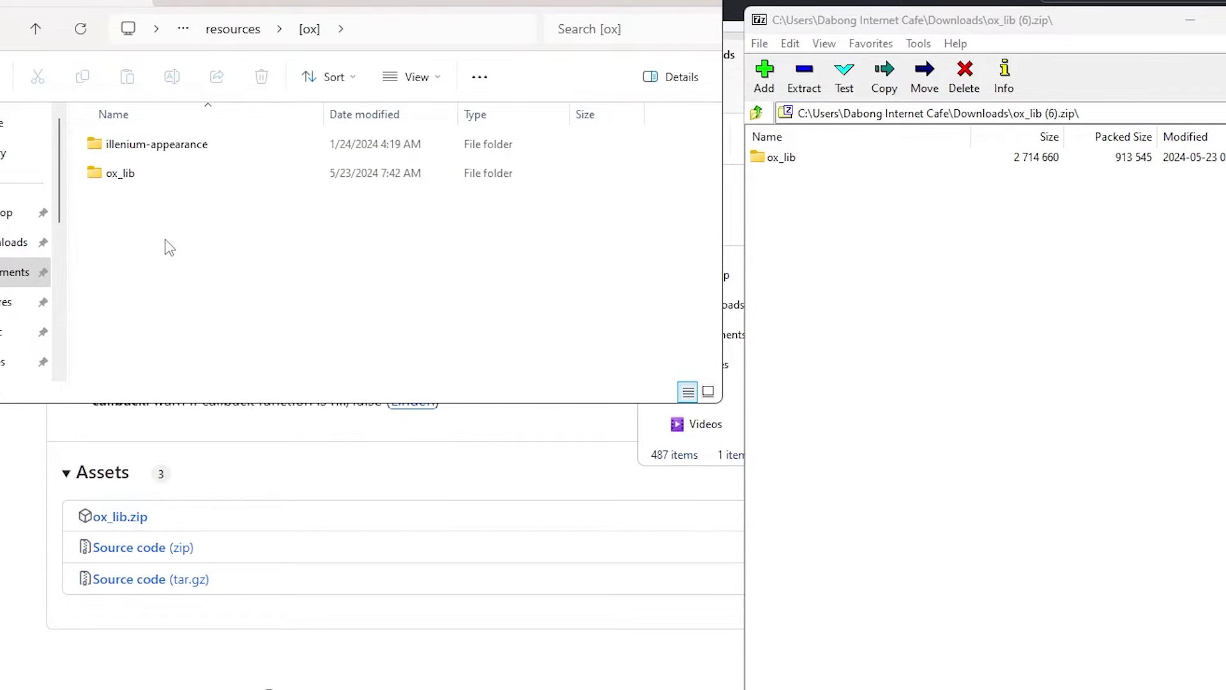
{"action": "left_click", "coordinate": [138, 172]}
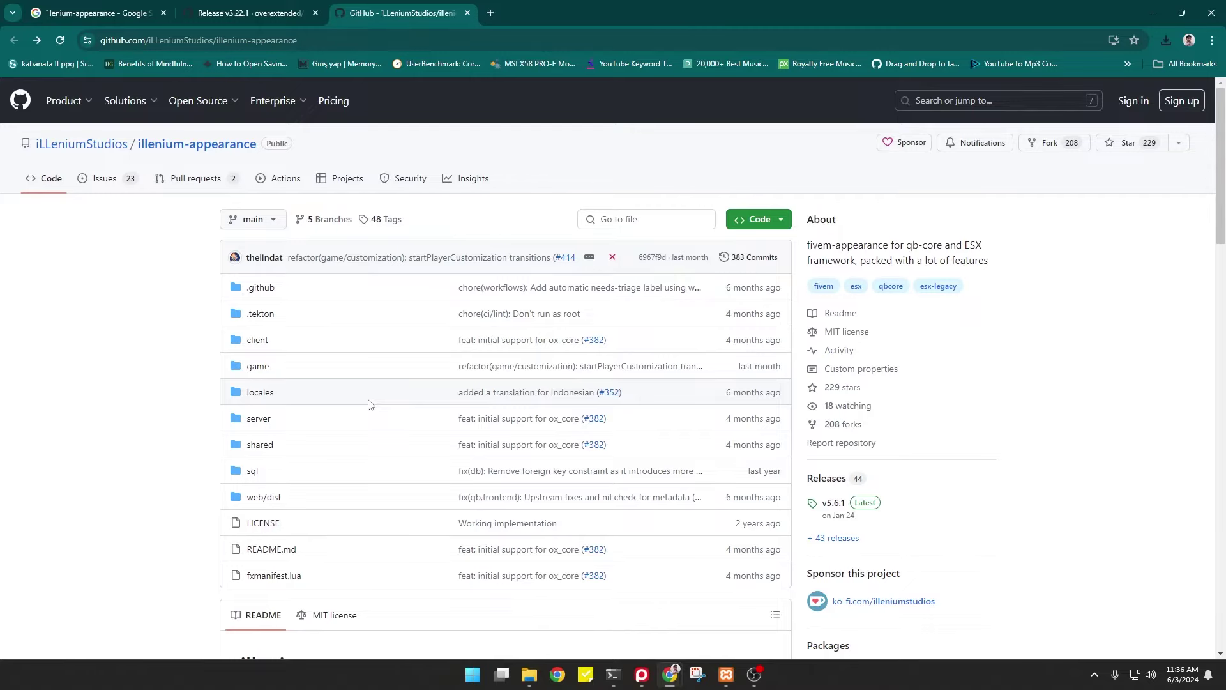
- Visit the illenium-appearance v5.6.1 release, then go up in Explorer to ESXLegacy_5D30B0.base
{"action": "scroll", "coordinate": [368, 404], "scroll_direction": "down", "scroll_amount": 3}
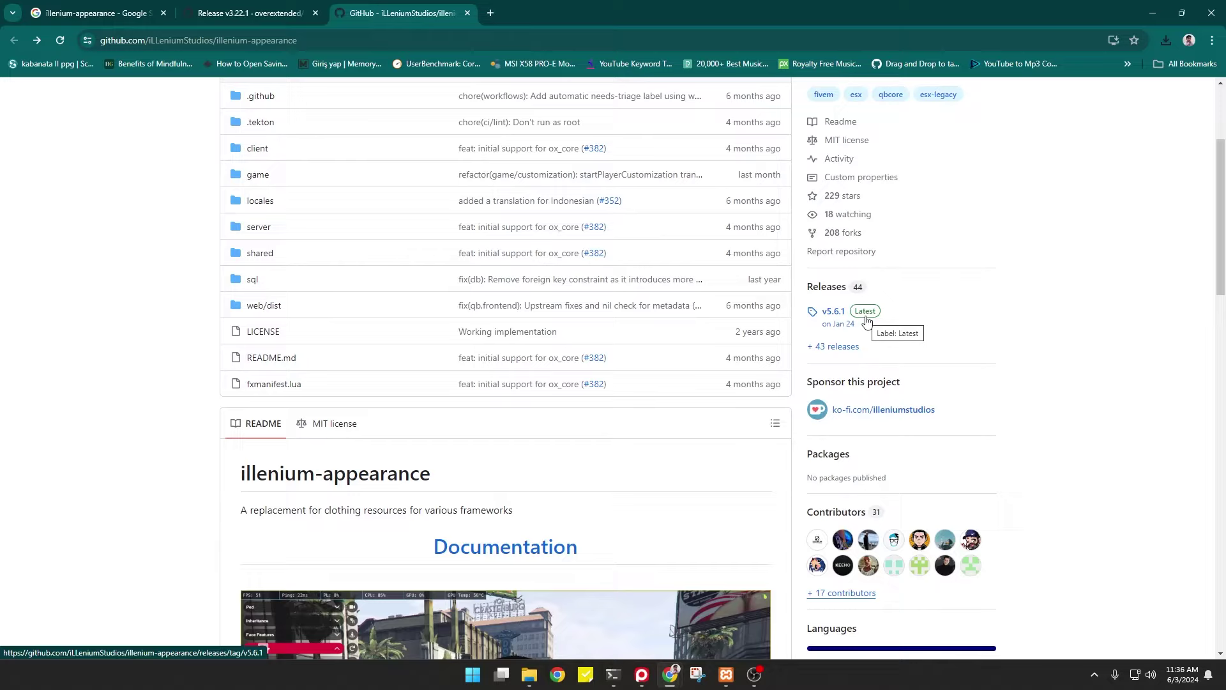
{"action": "left_click", "coordinate": [866, 320]}
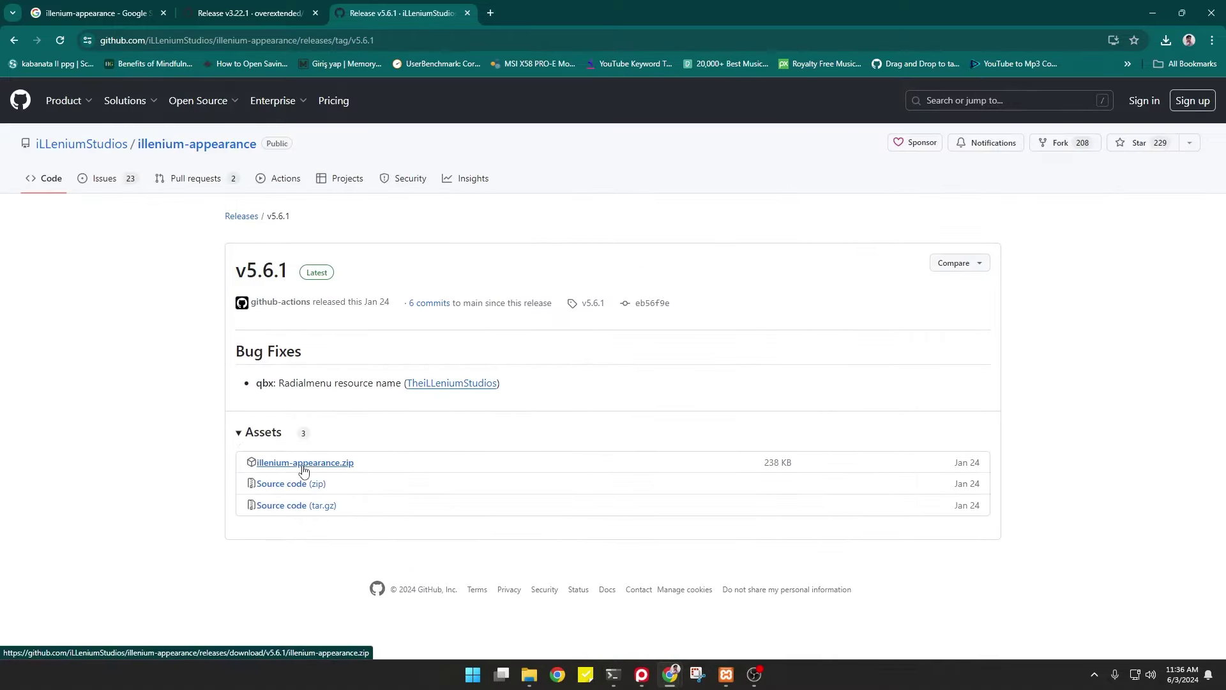
{"action": "key", "text": "alt+Tab"}
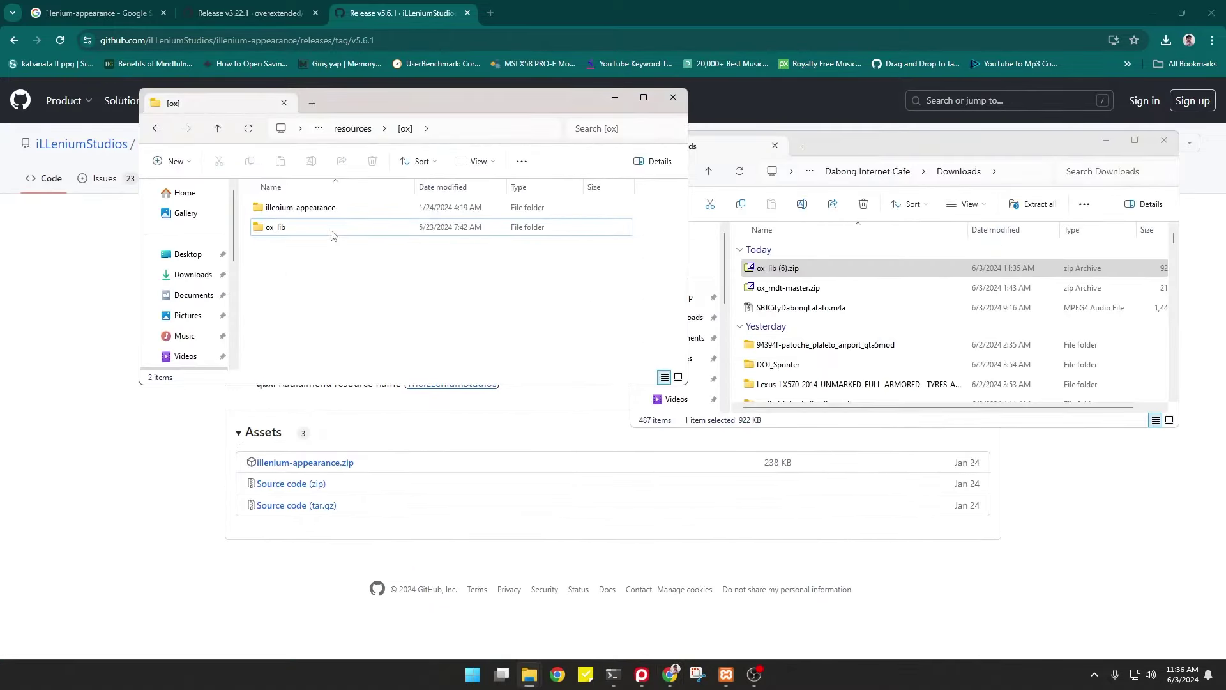
{"action": "left_click", "coordinate": [313, 217]}
{"action": "double_click", "coordinate": [557, 110]}
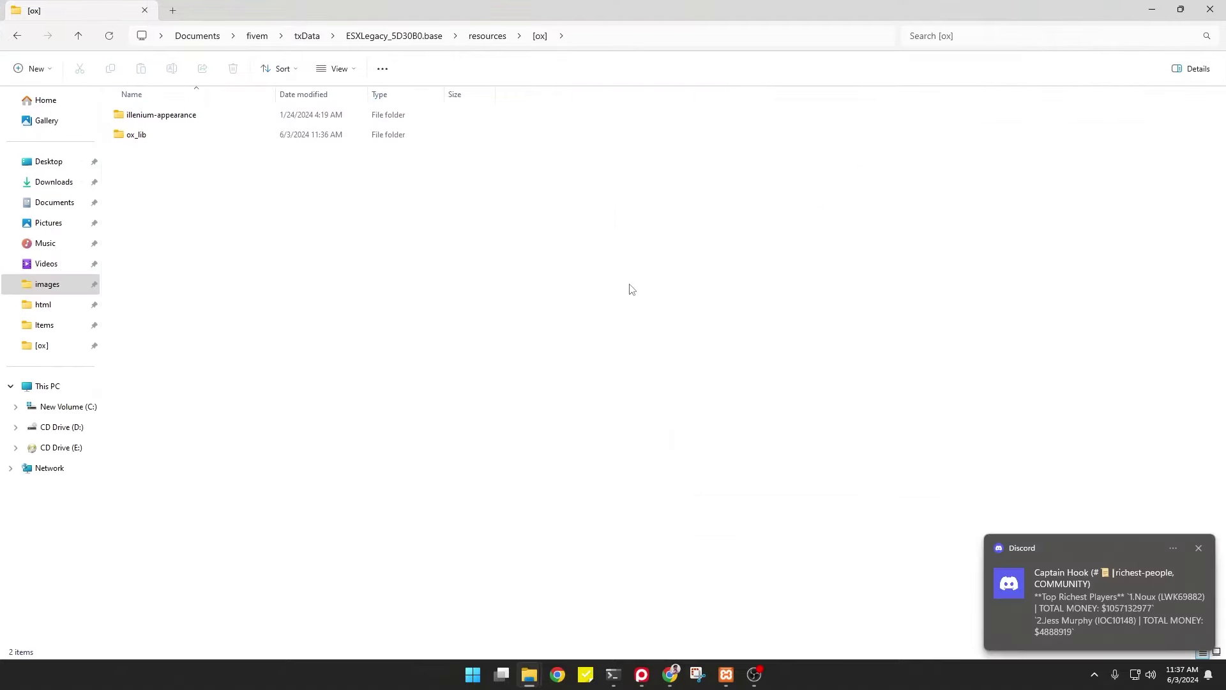
{"action": "left_click", "coordinate": [18, 36]}
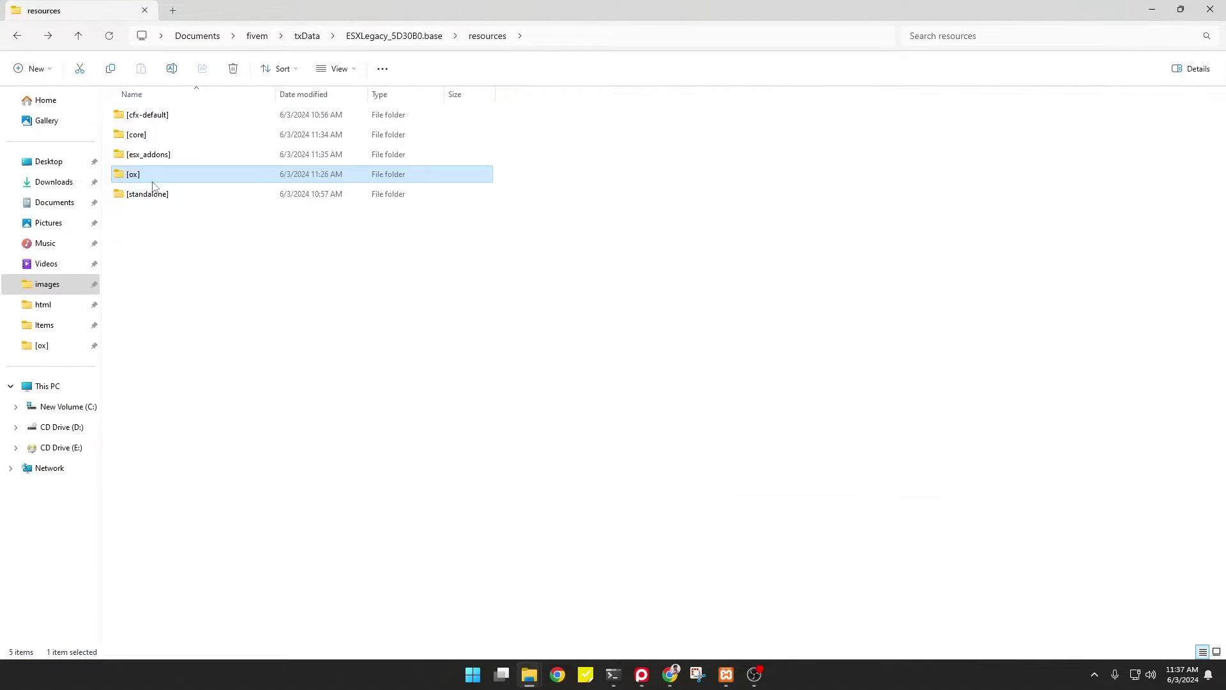
{"action": "left_click", "coordinate": [18, 37]}
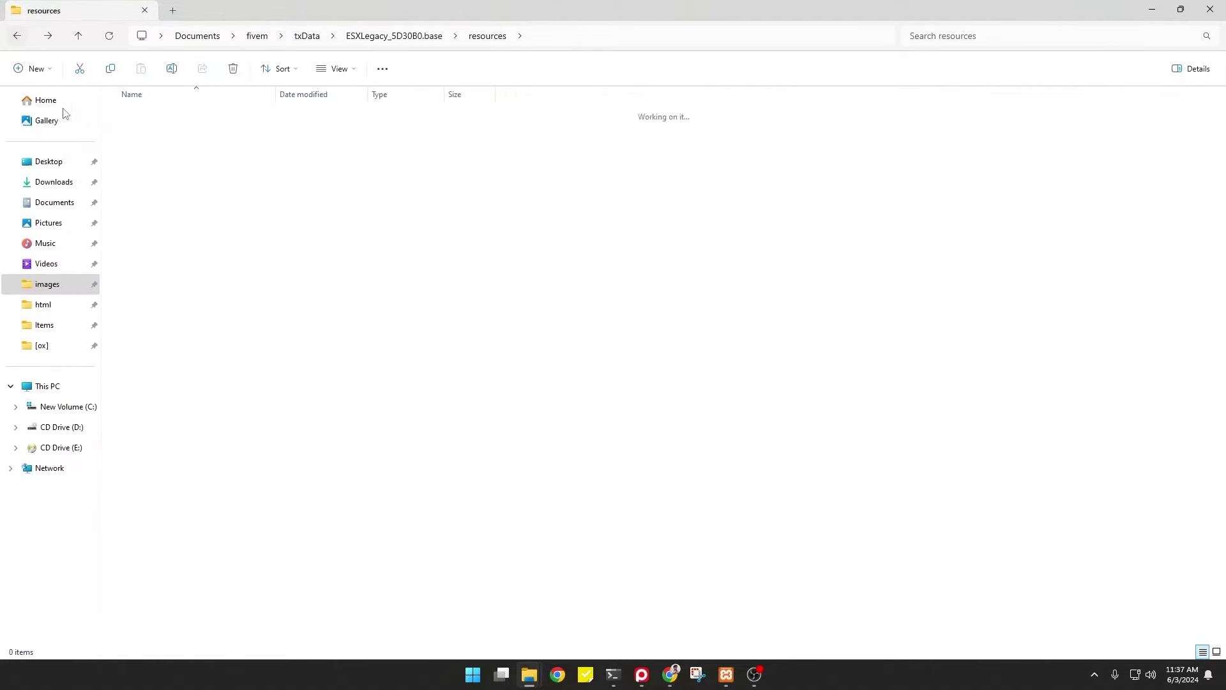
- Add line 57 'setr illenium-appearance:locale "en"' under the ESX locale setting in server.cfg
{"action": "left_click", "coordinate": [135, 200]}
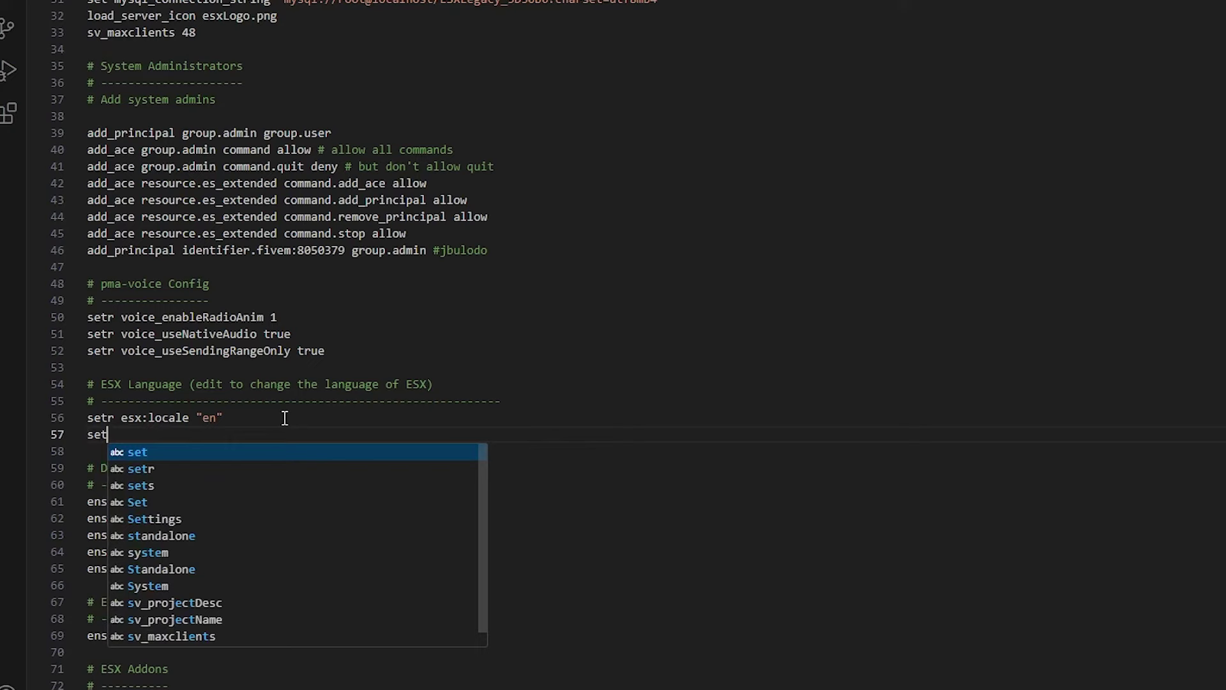
{"action": "type", "text": "r ille"}
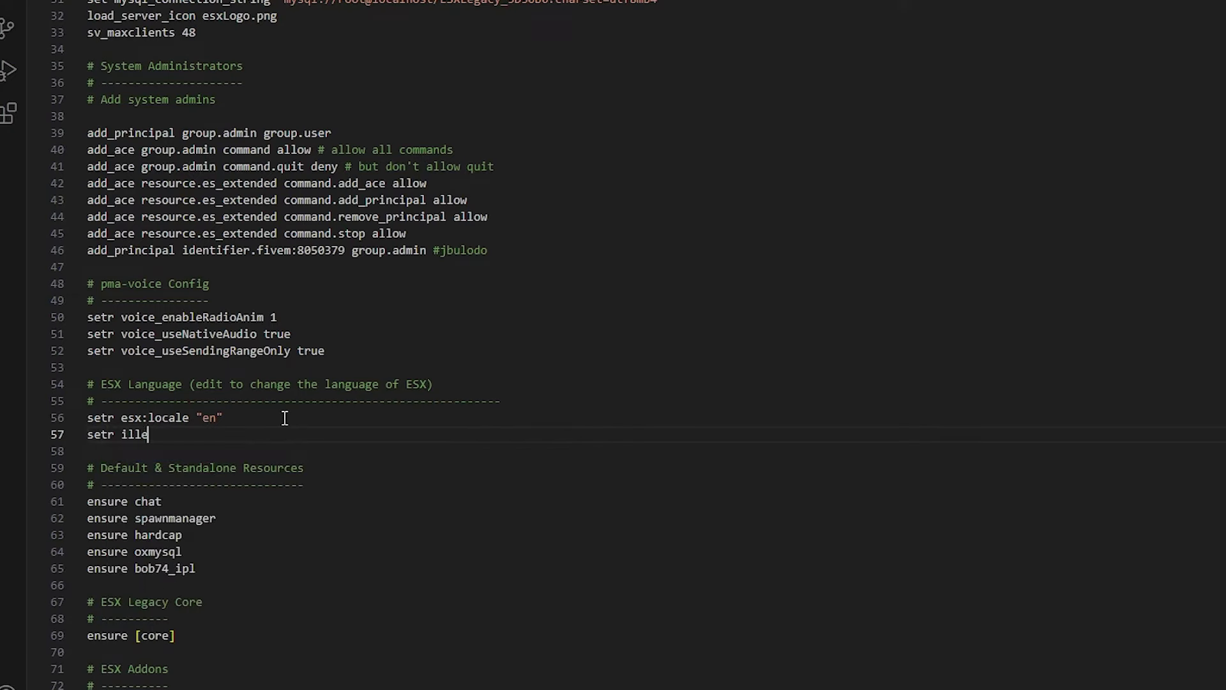
{"action": "type", "text": "nium-app"}
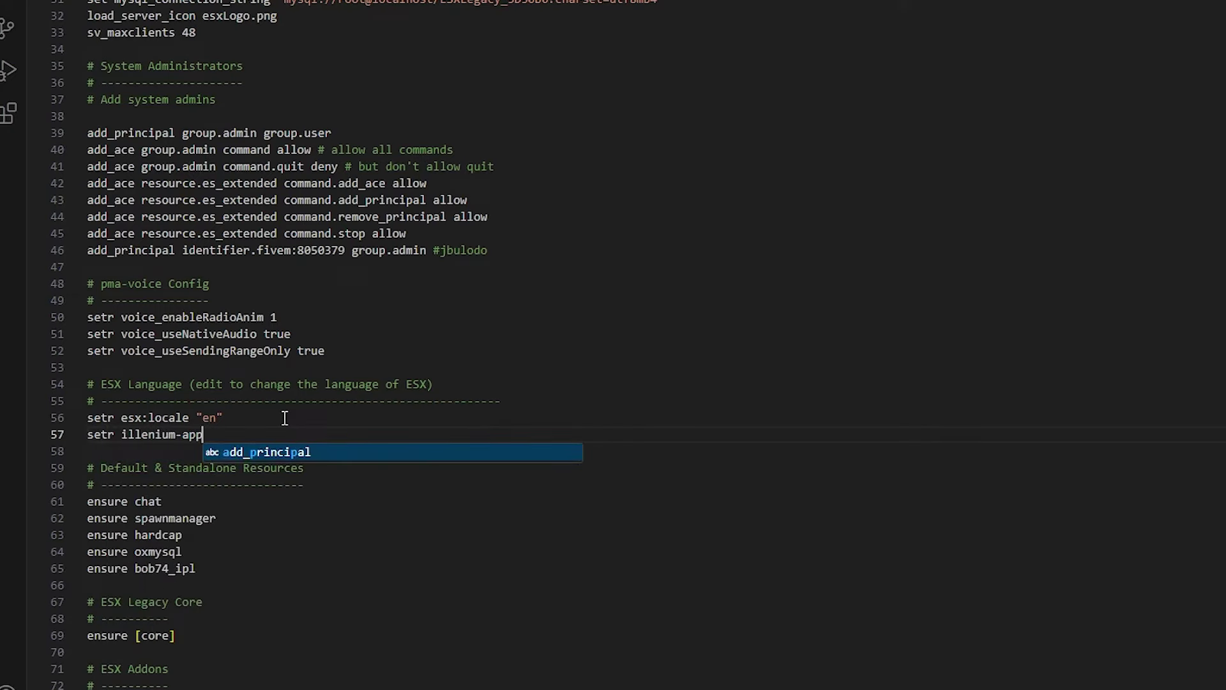
{"action": "type", "text": "earanc"}
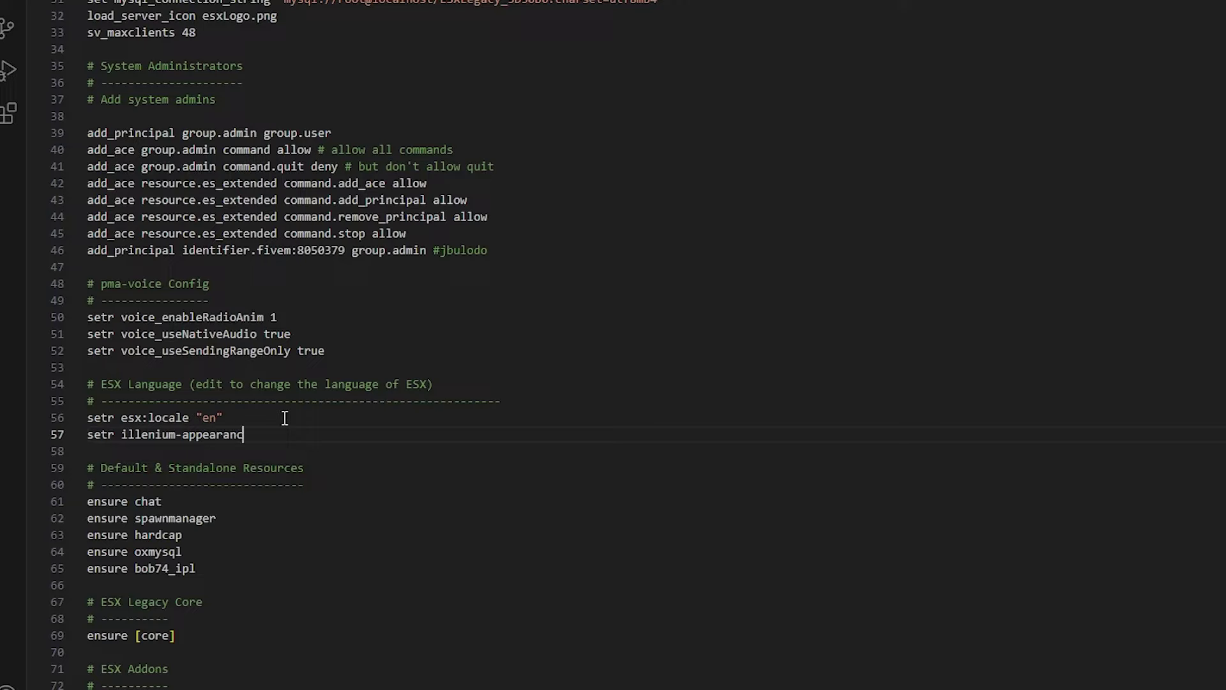
{"action": "type", "text": "e:locale \""}
{"action": "type", "text": "en"}
{"action": "key", "text": "Down"}
{"action": "double_click", "coordinate": [151, 435]}
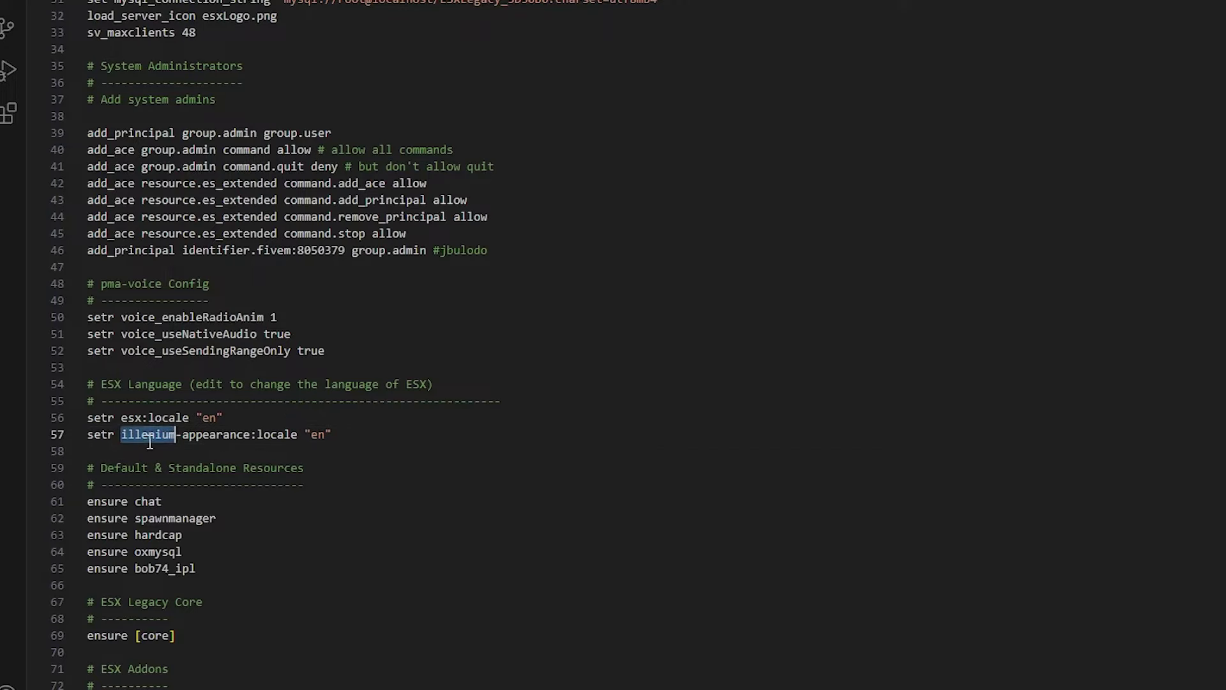
{"action": "double_click", "coordinate": [211, 441]}
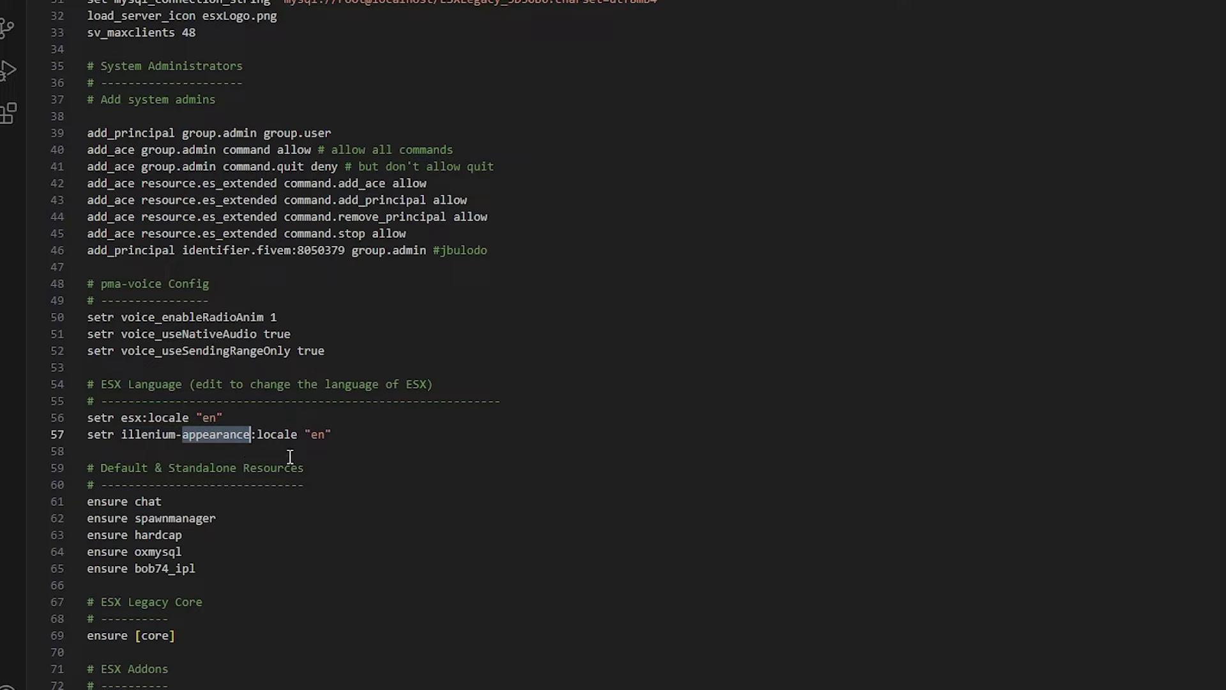
{"action": "left_click", "coordinate": [355, 436]}
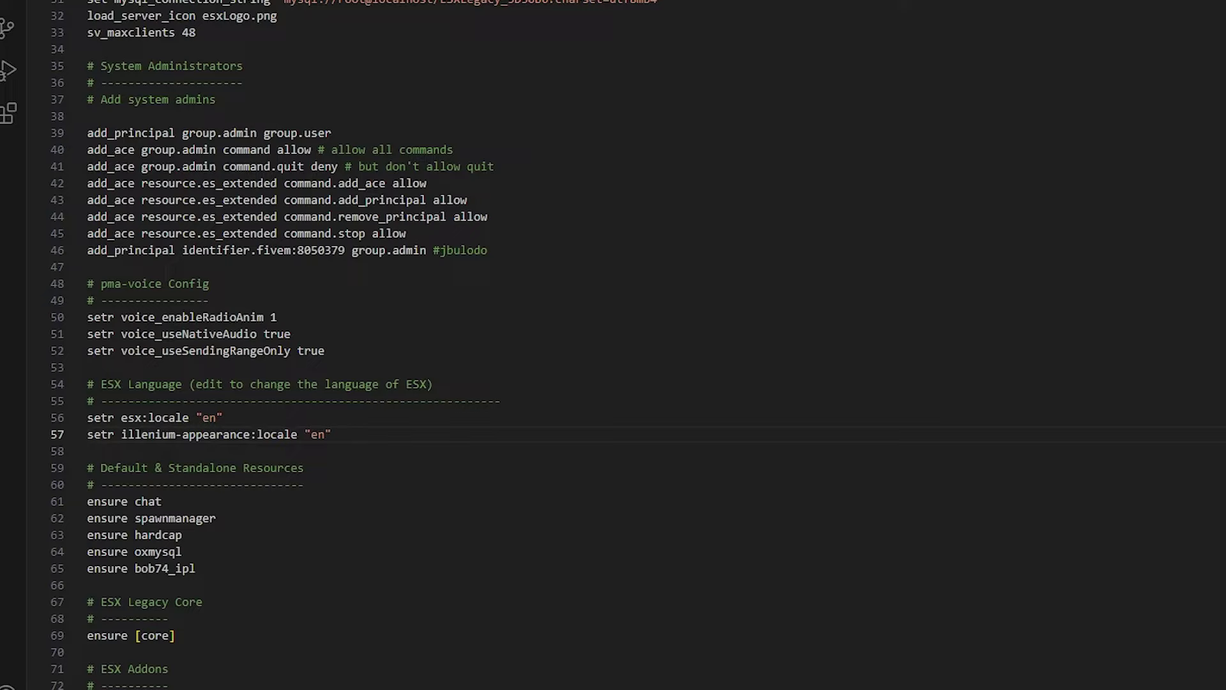
- Paste the ensure [ox] line under ESX Addons in server.cfg
{"action": "scroll", "coordinate": [263, 561], "scroll_direction": "down", "scroll_amount": 1}
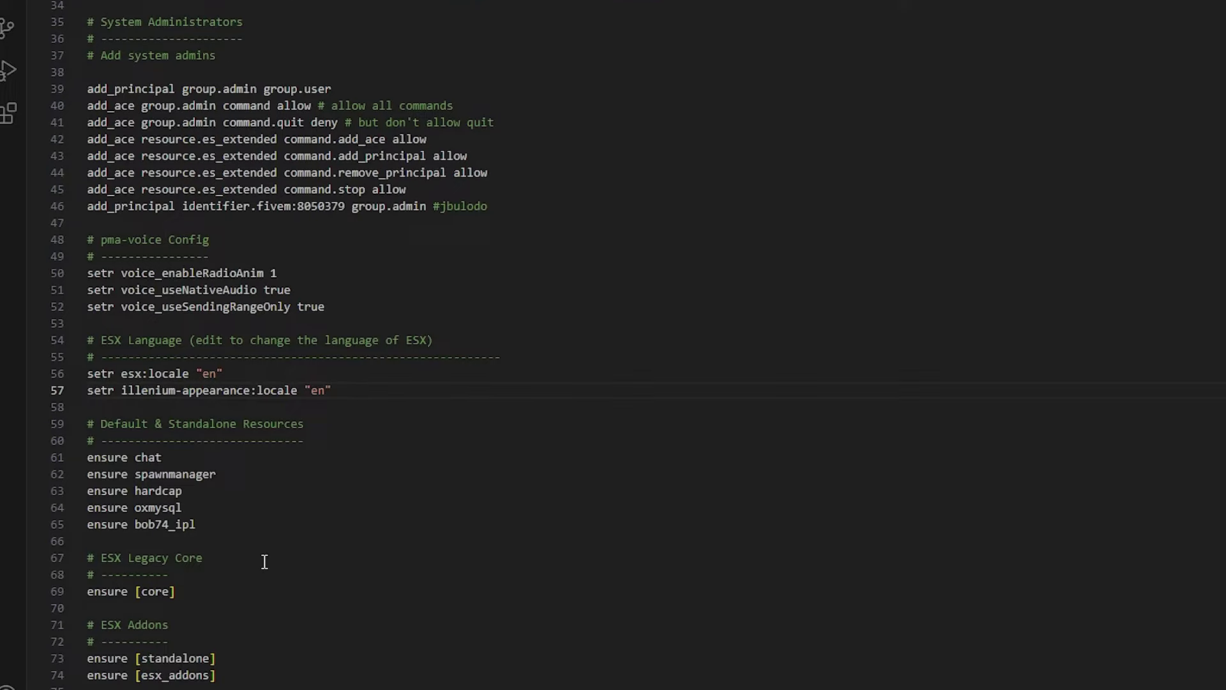
{"action": "key", "text": "alt+Tab"}
{"action": "scroll", "coordinate": [304, 571], "scroll_direction": "down", "scroll_amount": 2}
{"action": "left_click", "coordinate": [137, 562]}
{"action": "key", "text": "ctrl+v"}
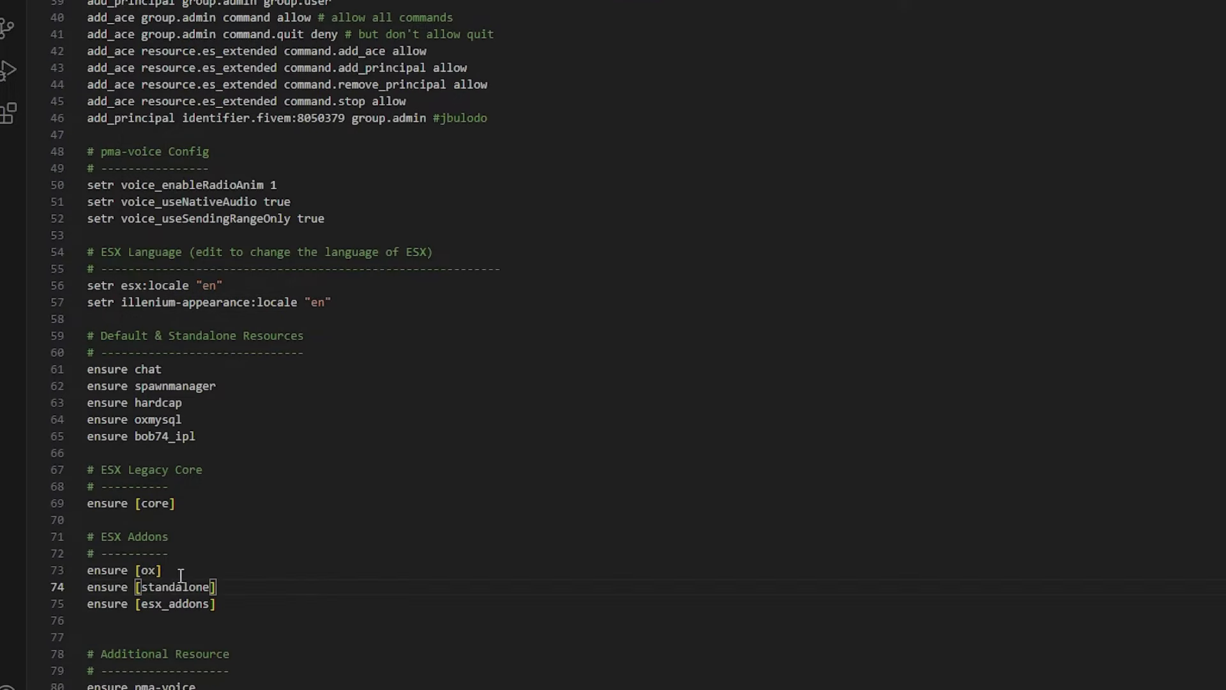
{"action": "left_click_drag", "start_coordinate": [176, 569], "coordinate": [14, 570]}
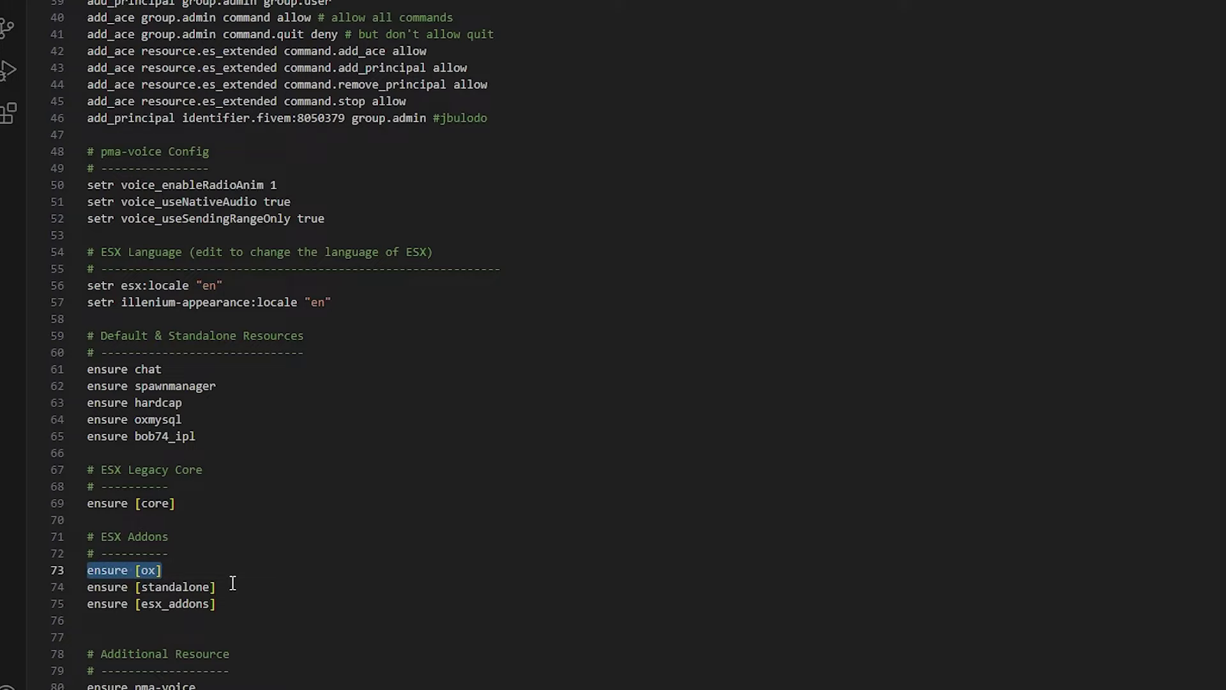
- Add 'ensure ox_lib' and 'ensure illenium-appearance' lines after ensure [core]
{"action": "left_click", "coordinate": [179, 502]}
{"action": "key", "text": "Return"}
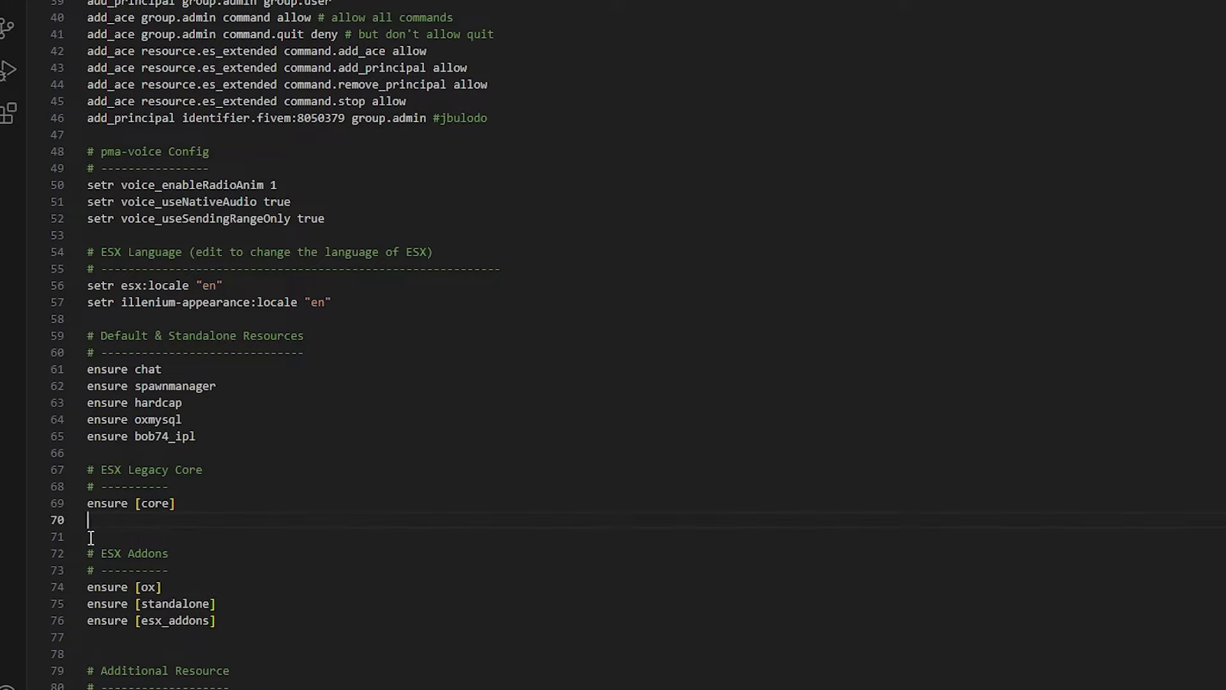
{"action": "type", "text": "ensure "}
{"action": "type", "text": "ox"}
{"action": "type", "text": "-"}
{"action": "type", "text": "_"}
{"action": "type", "text": "lib"}
{"action": "key", "text": "Return"}
{"action": "type", "text": "ensure illenium-appearance"}
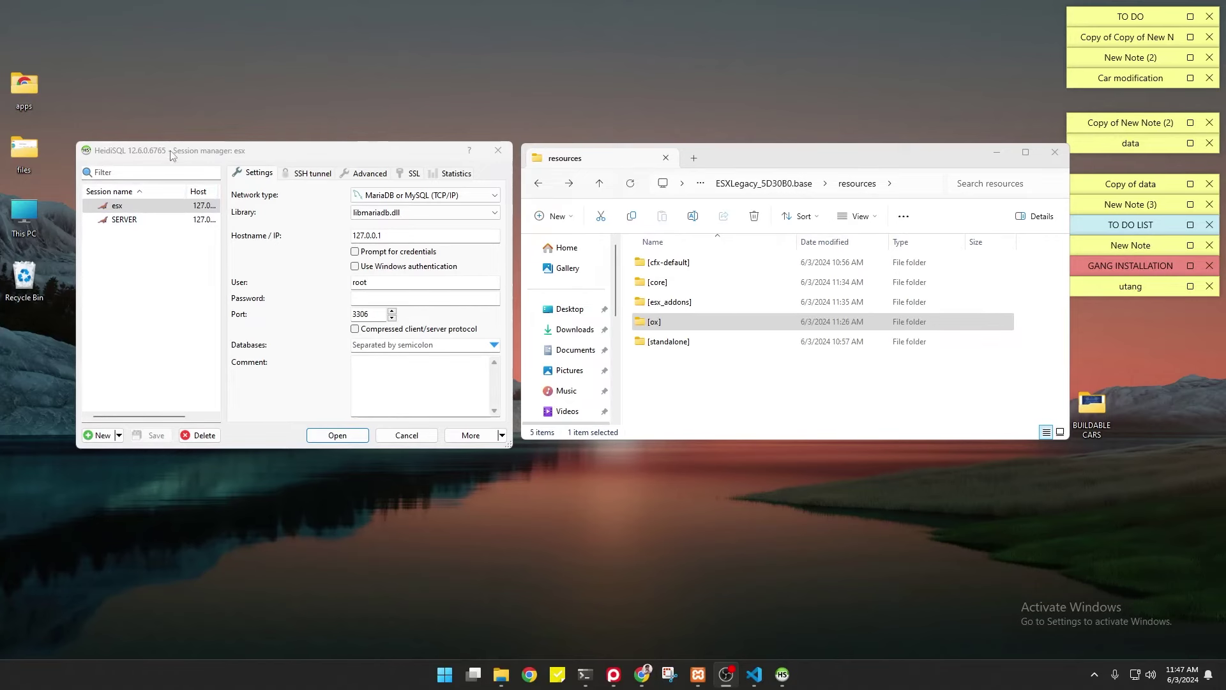
- Open the esx session and browse the esxlegacy_5d30b0 table list
{"action": "left_click", "coordinate": [126, 210]}
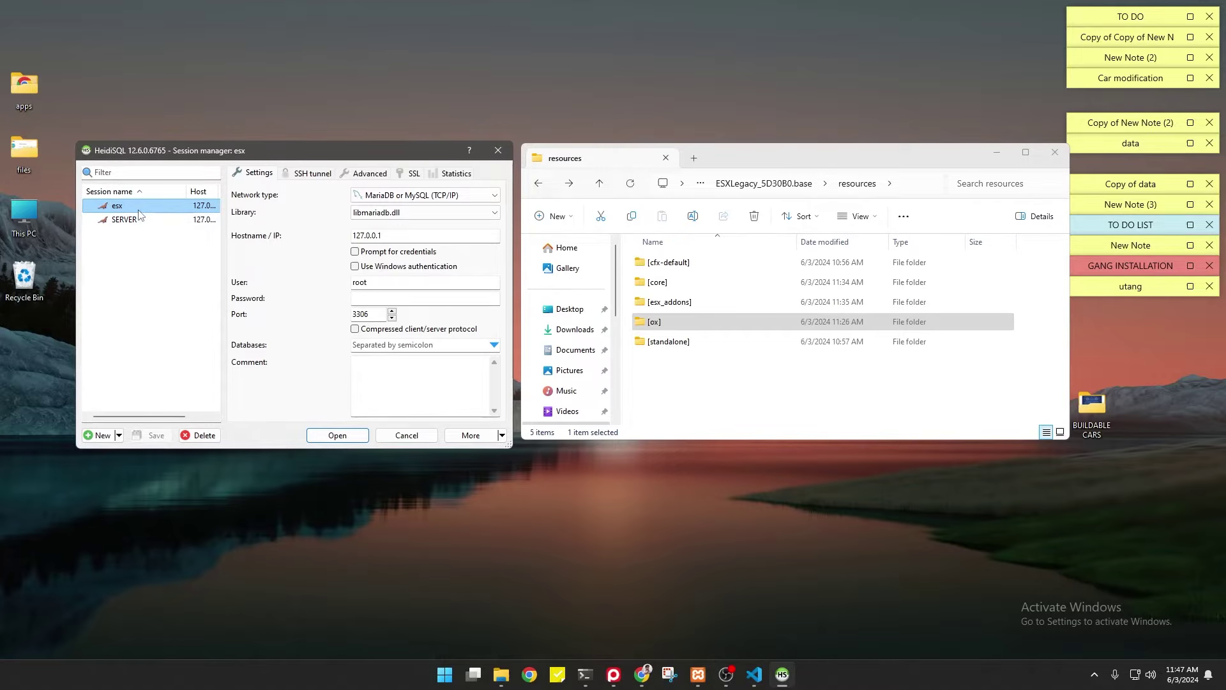
{"action": "double_click", "coordinate": [138, 213]}
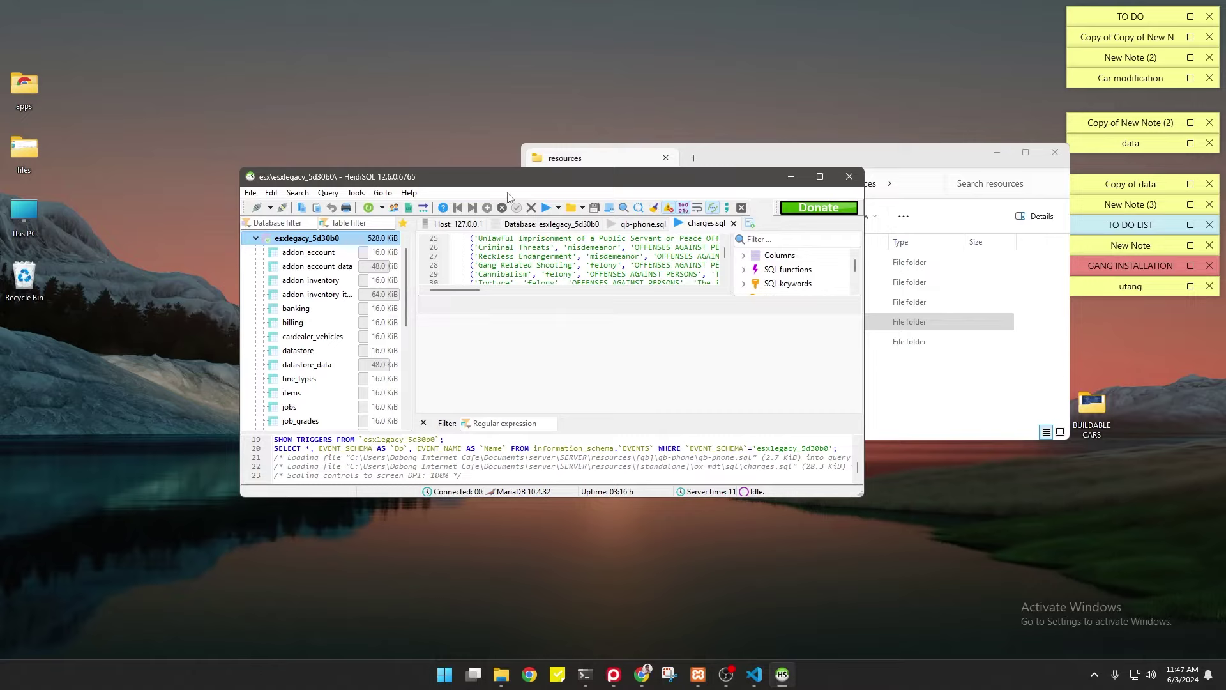
{"action": "mouse_move", "coordinate": [507, 193]}
{"action": "left_mouse_down"}
{"action": "mouse_move", "coordinate": [432, 187]}
{"action": "mouse_move", "coordinate": [267, 110]}
{"action": "left_mouse_up"}
{"action": "scroll", "coordinate": [148, 275], "scroll_direction": "down", "scroll_amount": 1}
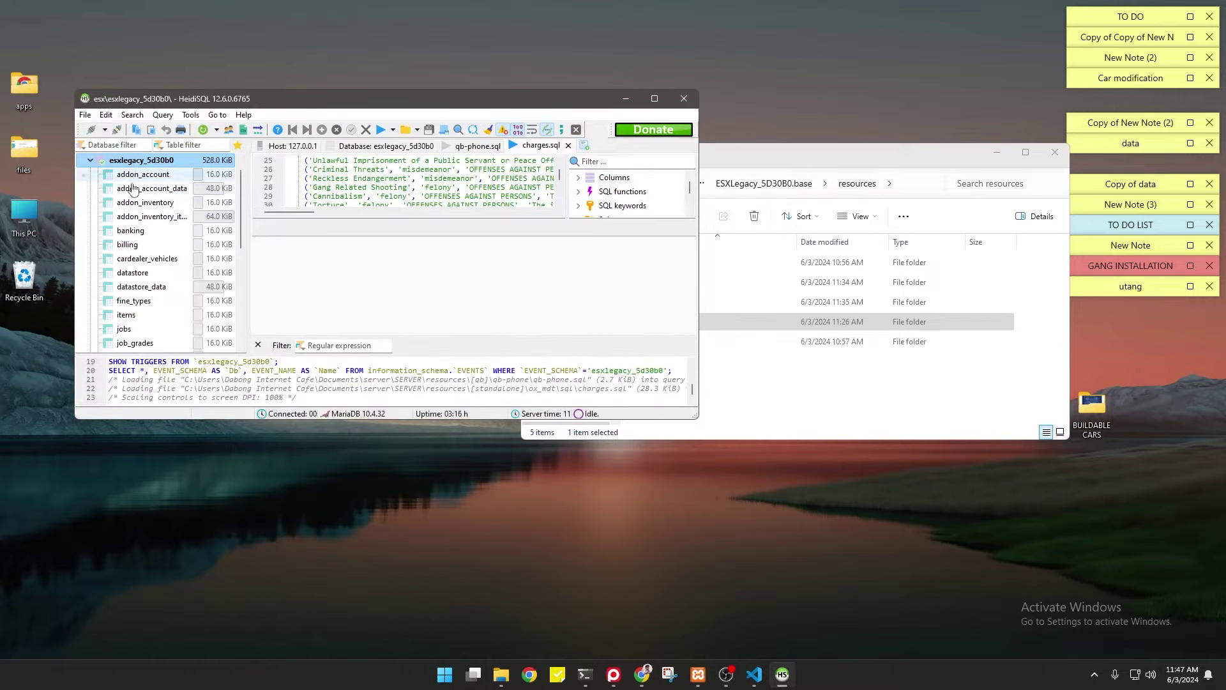
{"action": "scroll", "coordinate": [148, 276], "scroll_direction": "down", "scroll_amount": 3}
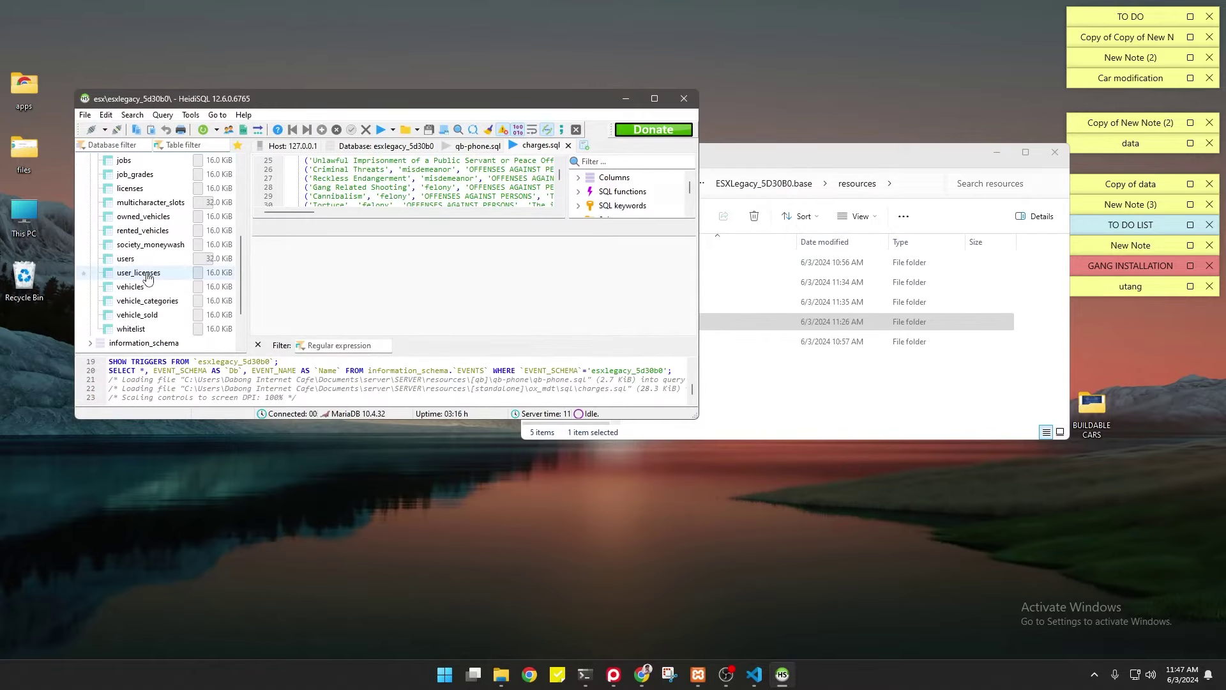
{"action": "left_click", "coordinate": [642, 673]}
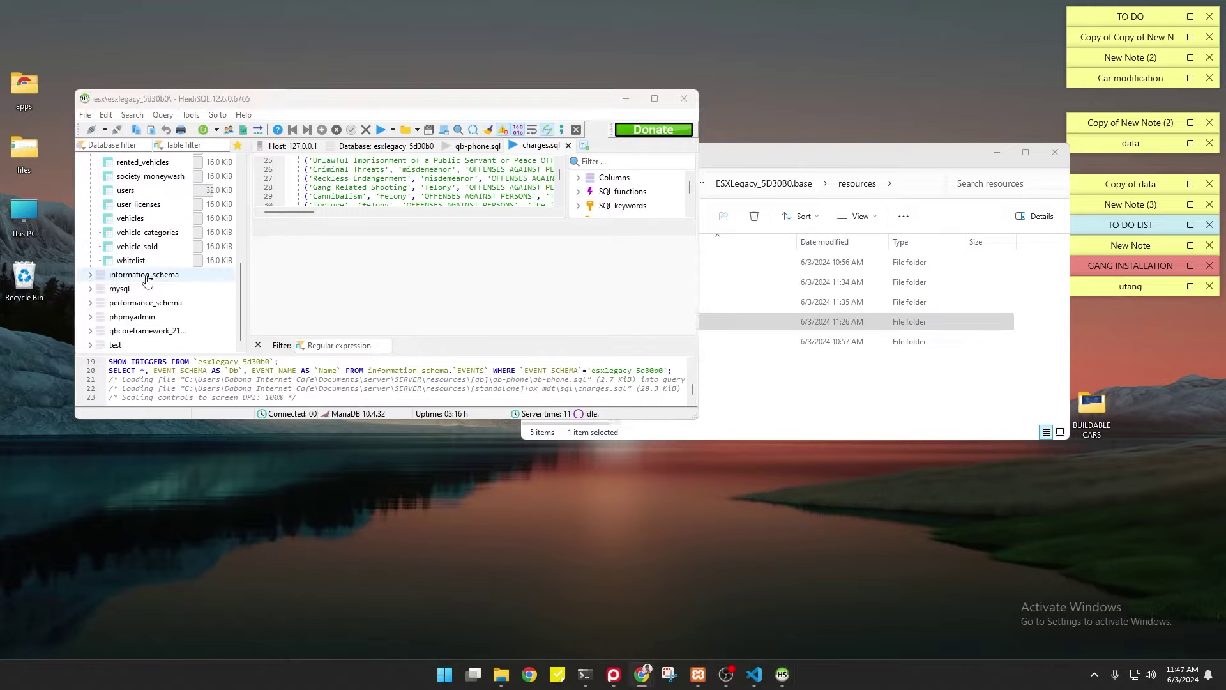
{"action": "scroll", "coordinate": [160, 256], "scroll_direction": "up", "scroll_amount": 3}
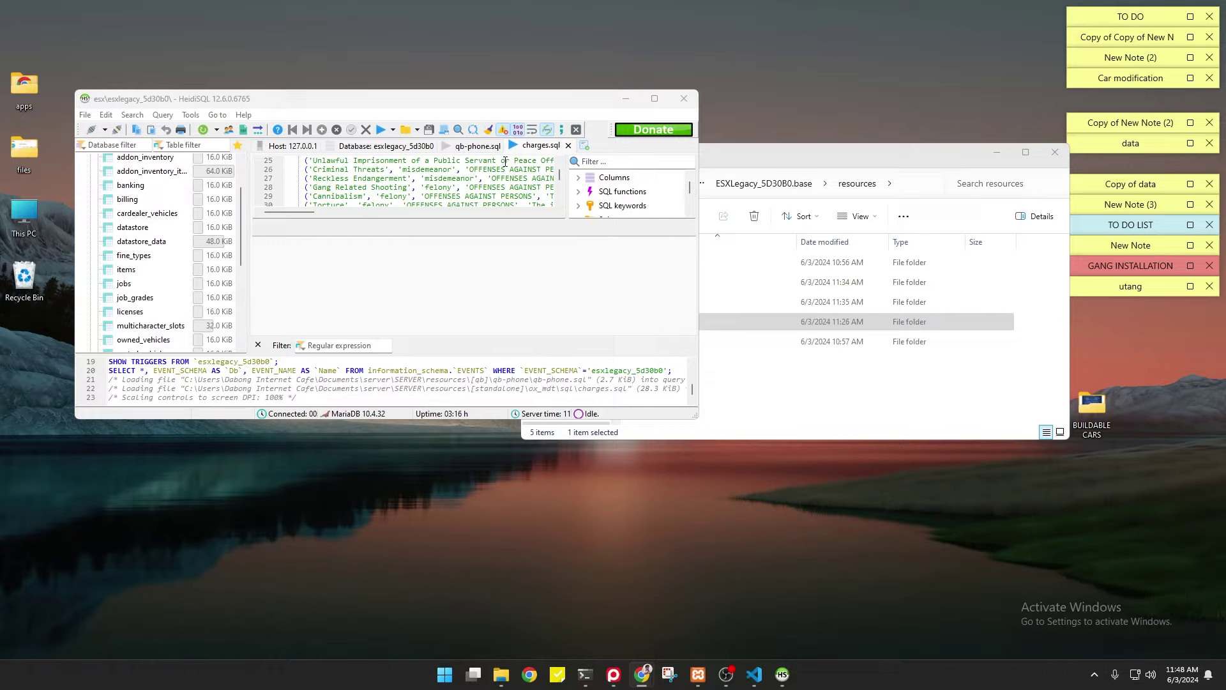
{"action": "left_click_drag", "start_coordinate": [760, 159], "coordinate": [868, 86]}
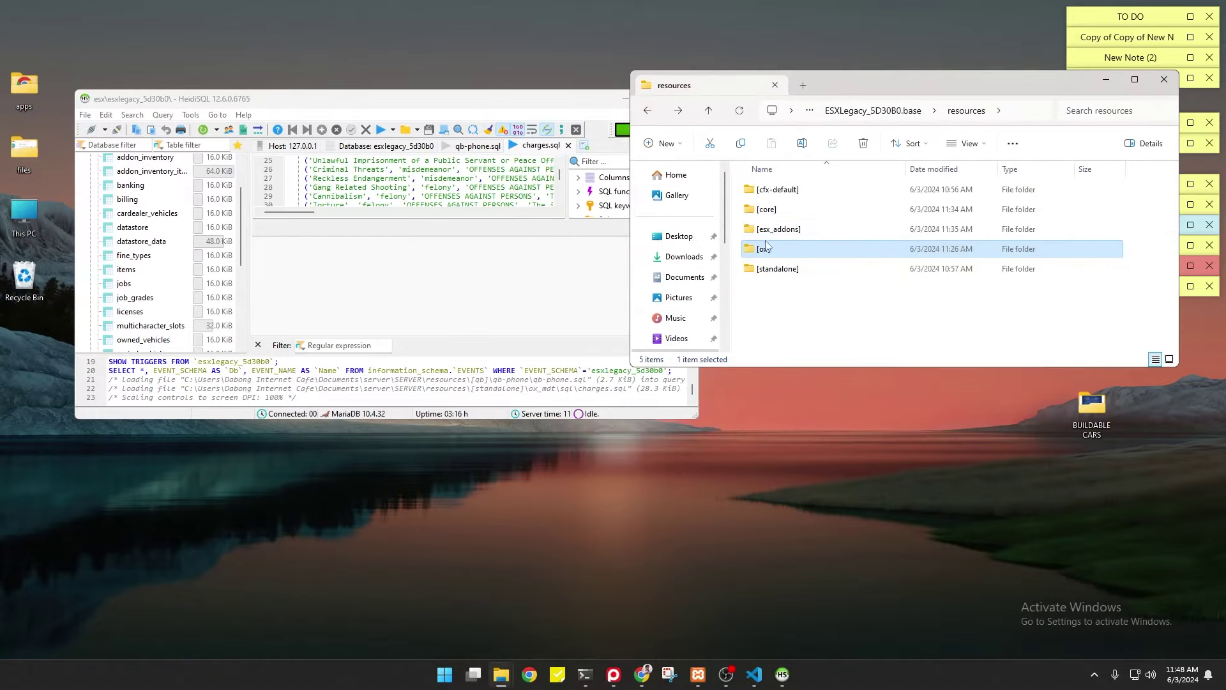
- Open [ox] > illenium-appearance > sql to see its four .sql scripts
{"action": "double_click", "coordinate": [785, 255]}
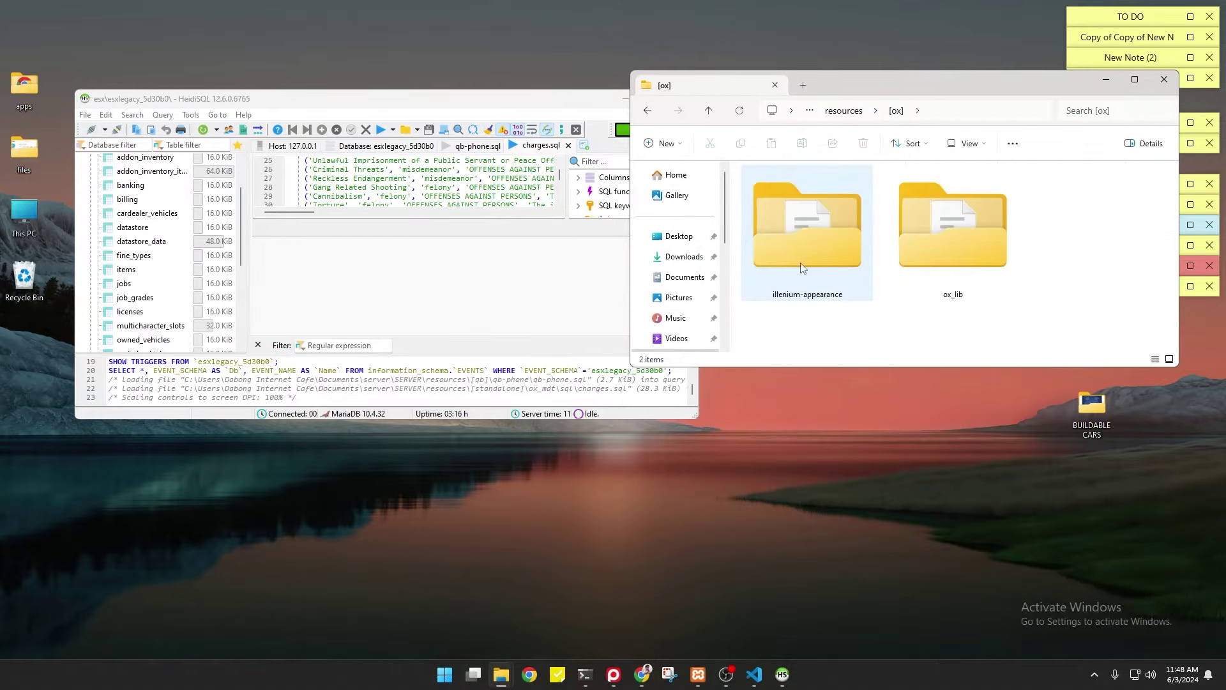
{"action": "left_click", "coordinate": [816, 277]}
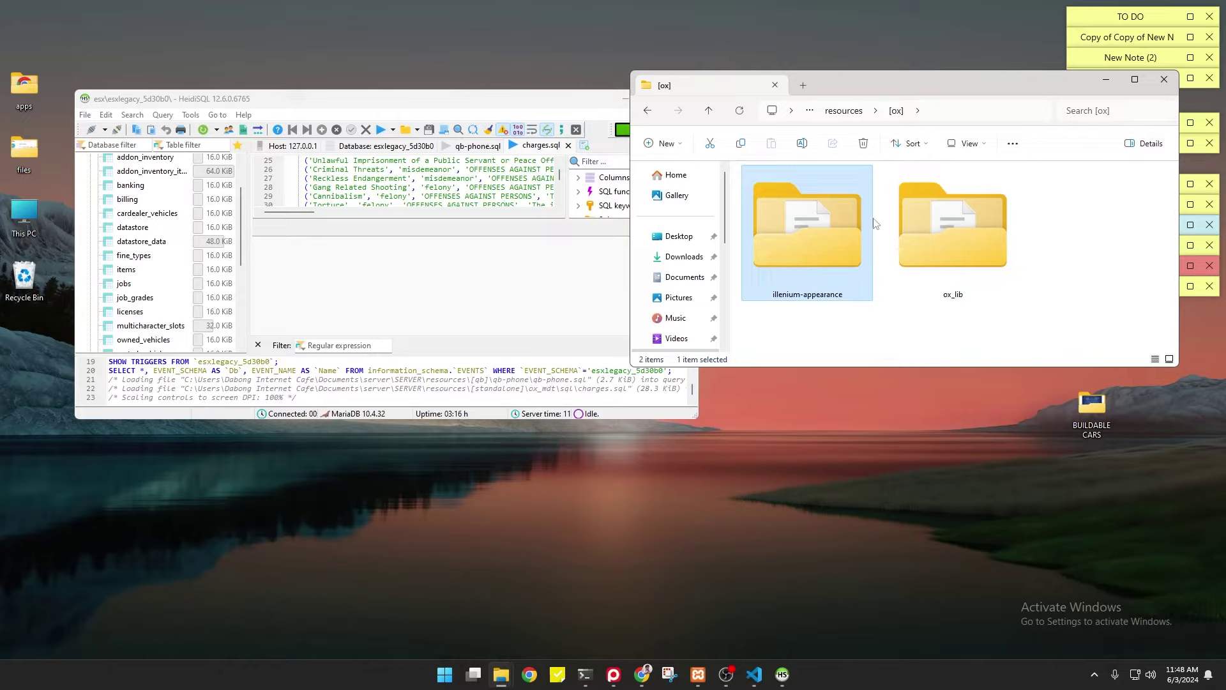
{"action": "double_click", "coordinate": [805, 233]}
{"action": "left_click", "coordinate": [805, 233]}
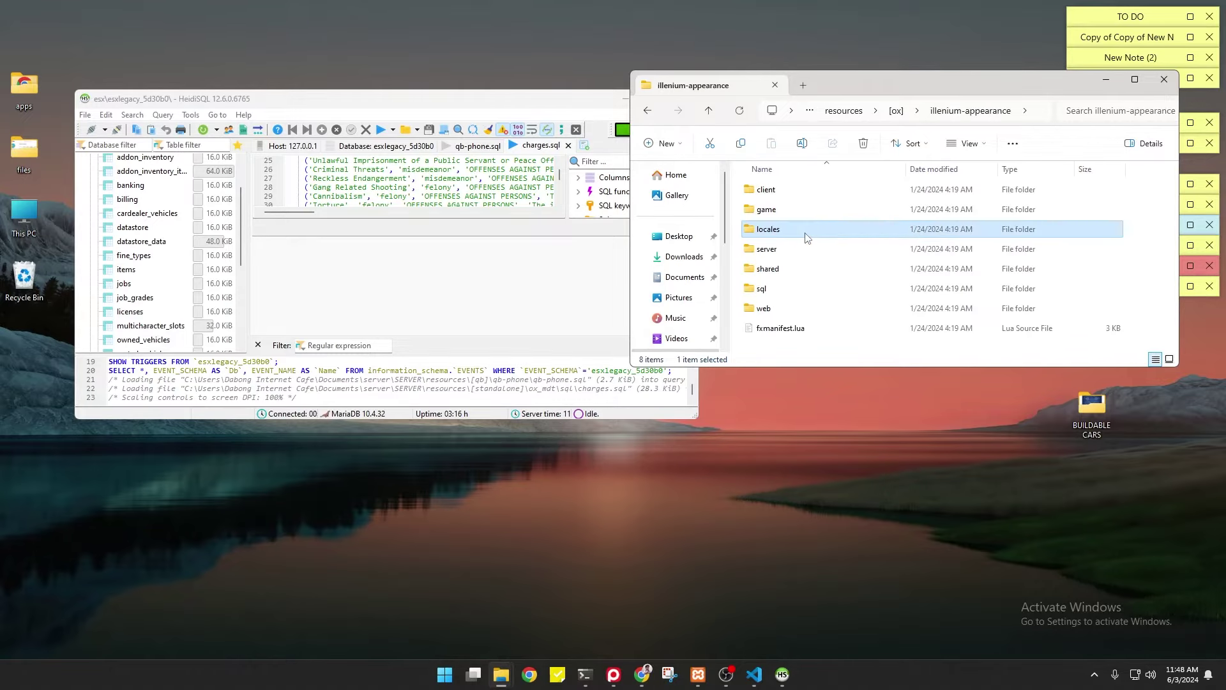
{"action": "left_click", "coordinate": [1134, 80]}
{"action": "double_click", "coordinate": [131, 216]}
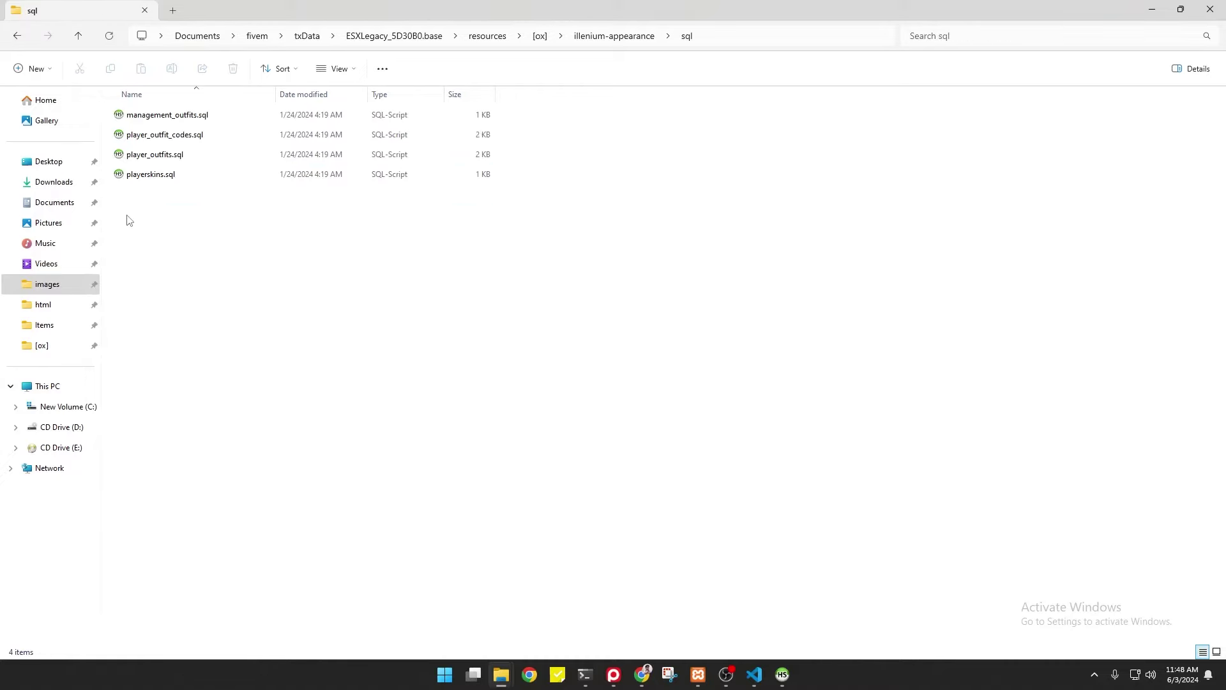
{"action": "left_click_drag", "start_coordinate": [173, 246], "coordinate": [174, 114]}
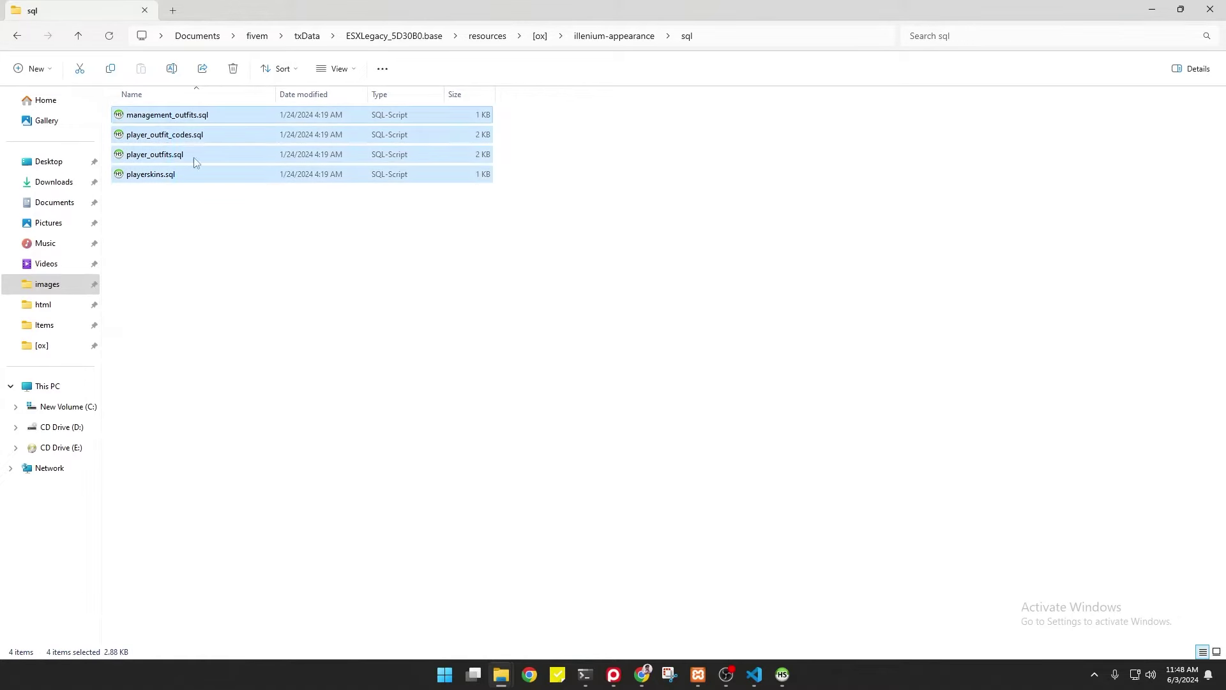
{"action": "left_click", "coordinate": [644, 315]}
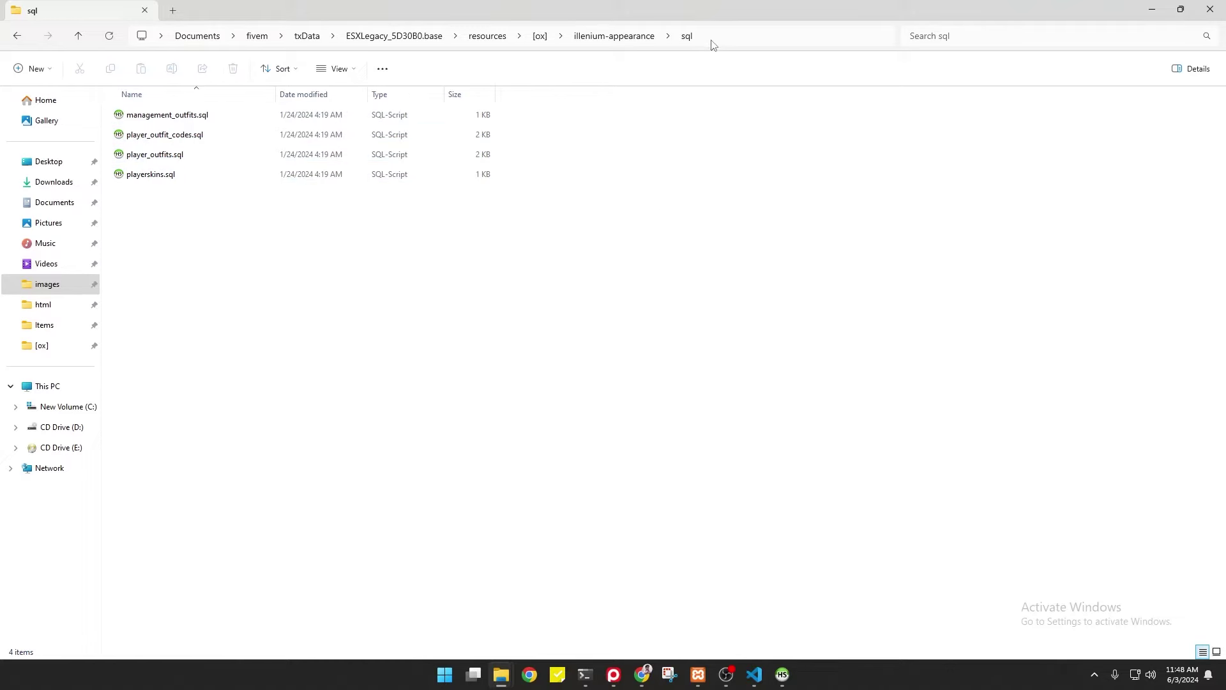
- Copy the sql folder's full path and return to HeidiSQL
{"action": "left_click", "coordinate": [764, 40]}
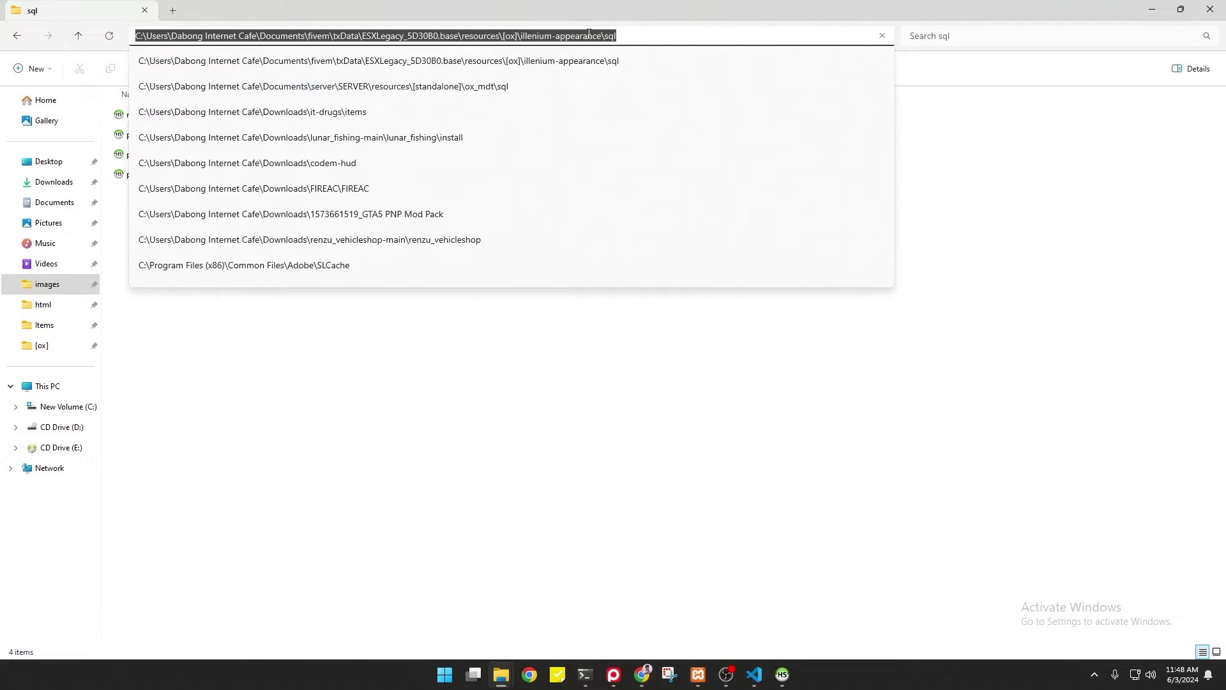
{"action": "right_click", "coordinate": [566, 39]}
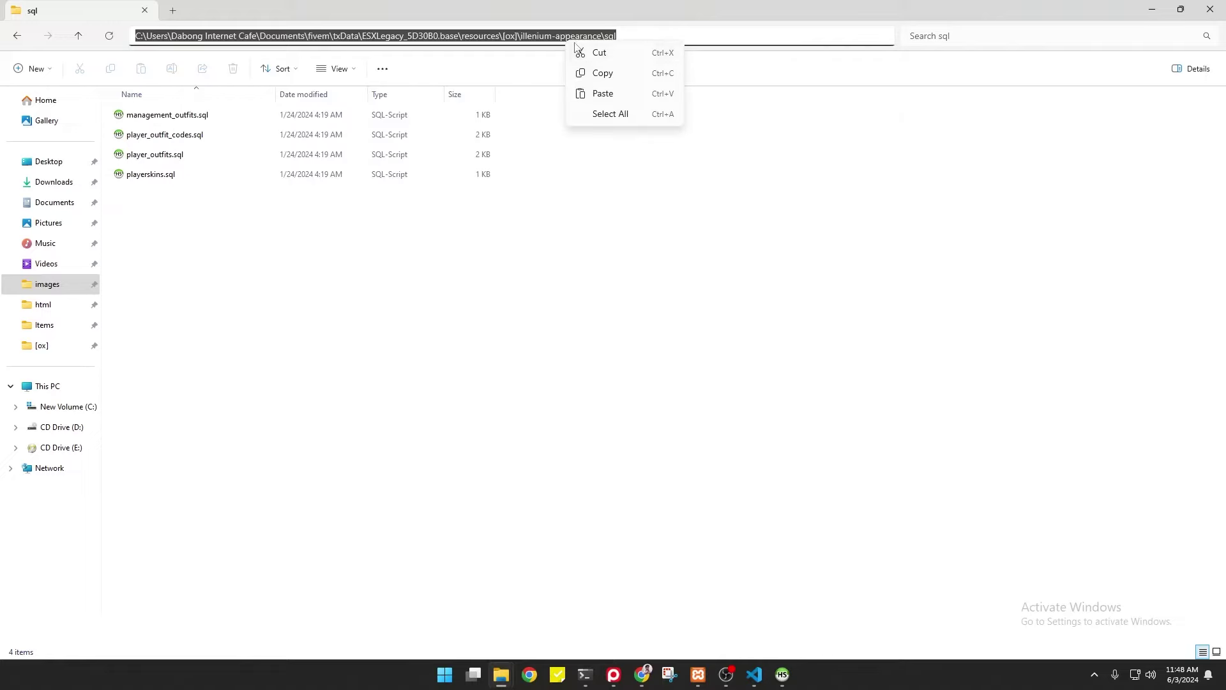
{"action": "left_click", "coordinate": [601, 70]}
{"action": "left_click", "coordinate": [792, 309]}
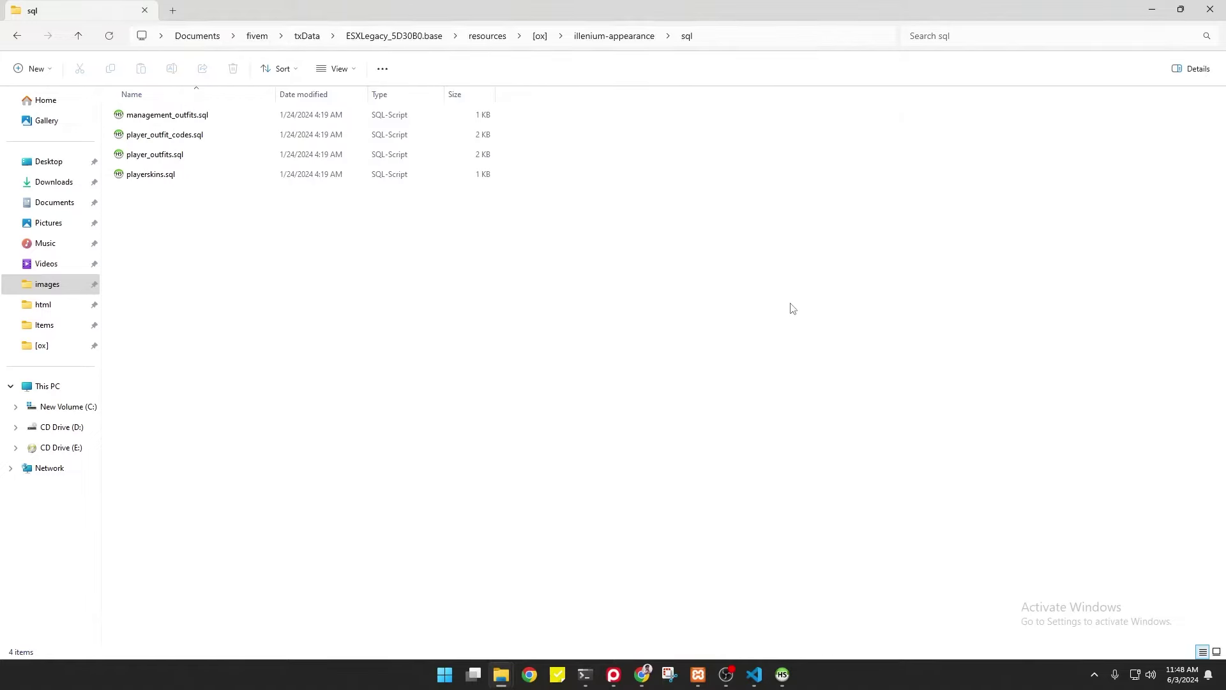
{"action": "left_click", "coordinate": [1180, 9]}
{"action": "left_click", "coordinate": [435, 253]}
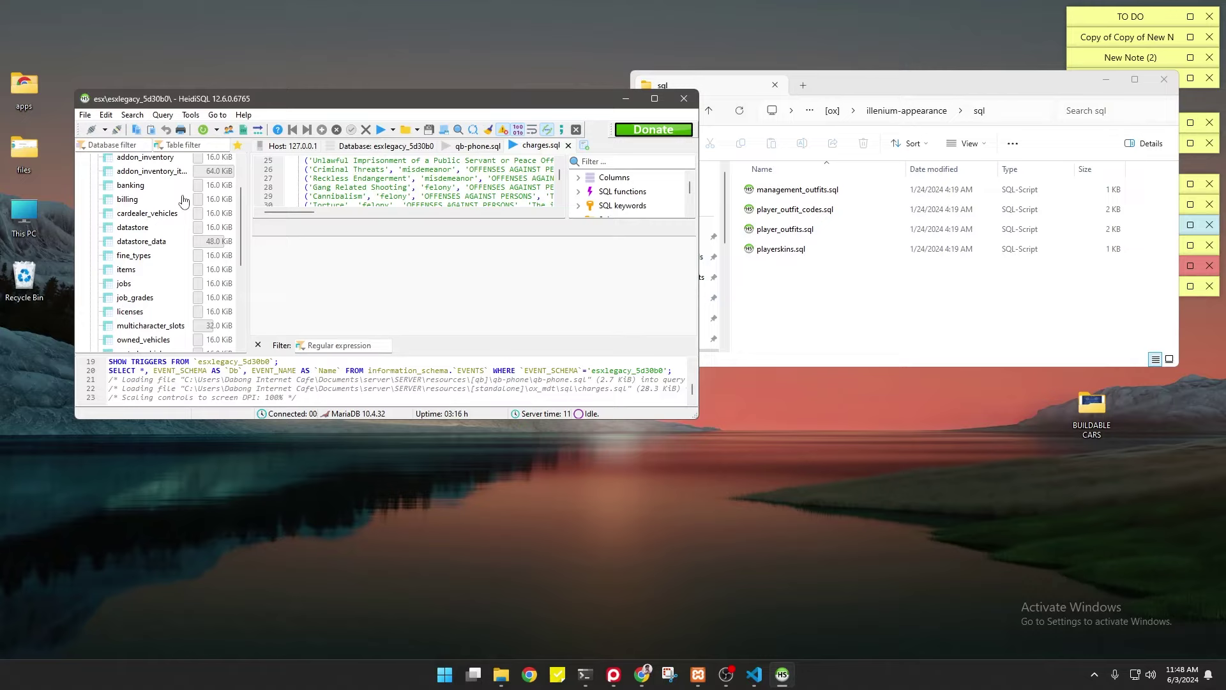
- Clear the Load SQL file dialog's path and paste the copied sql folder path
{"action": "scroll", "coordinate": [154, 192], "scroll_direction": "up", "scroll_amount": 2}
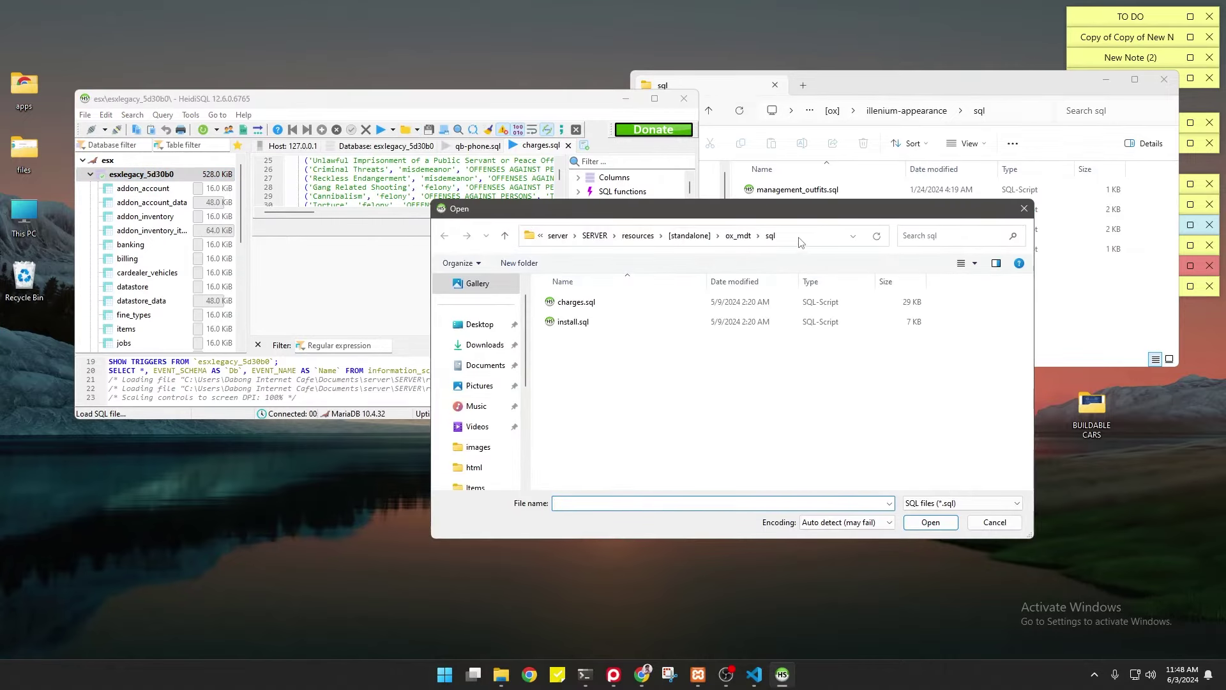
{"action": "left_click", "coordinate": [800, 238]}
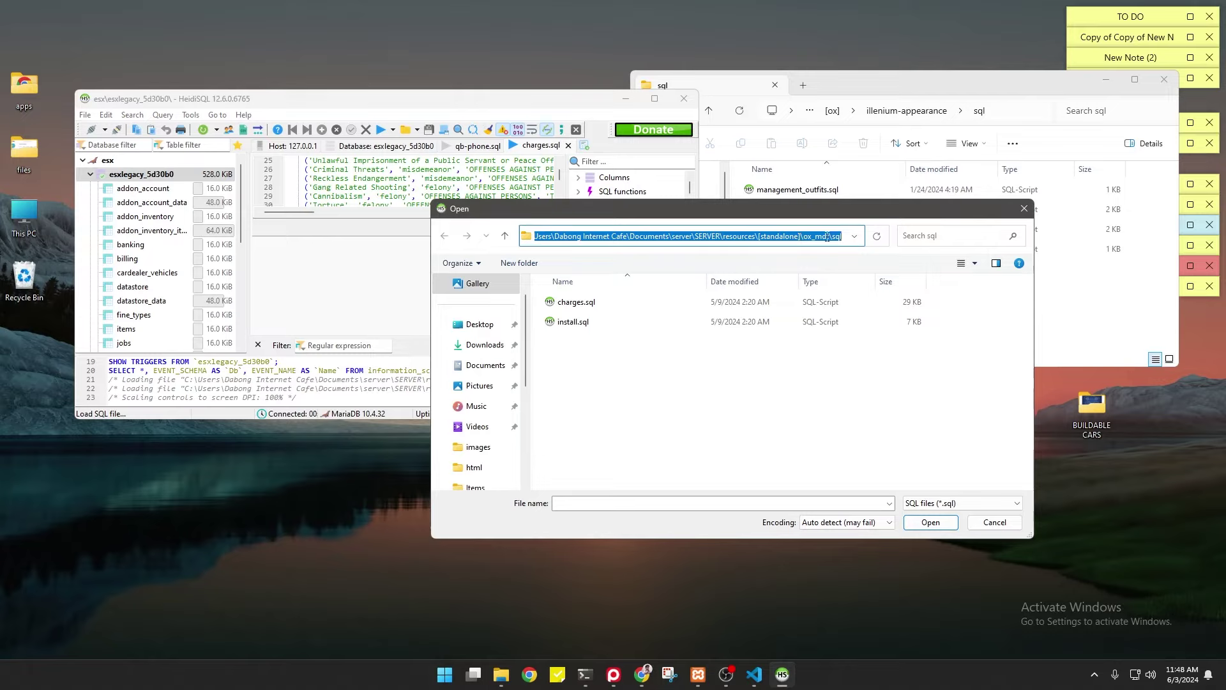
{"action": "key", "text": "BackSpace"}
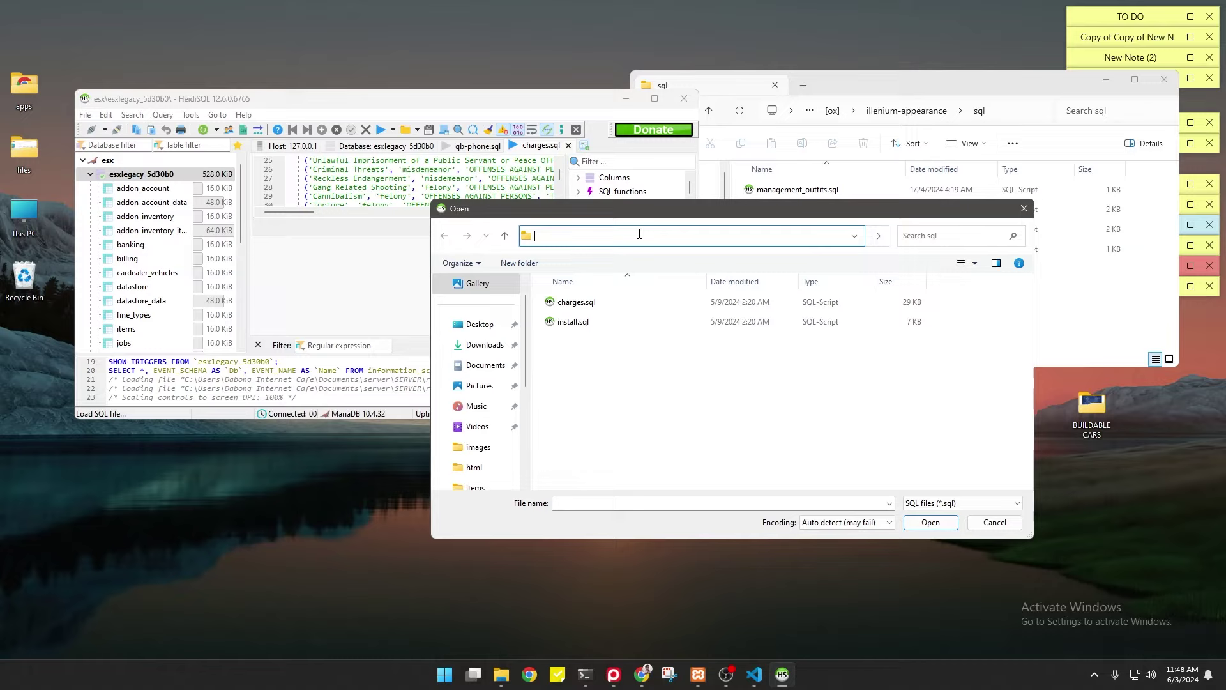
{"action": "right_click", "coordinate": [637, 237]}
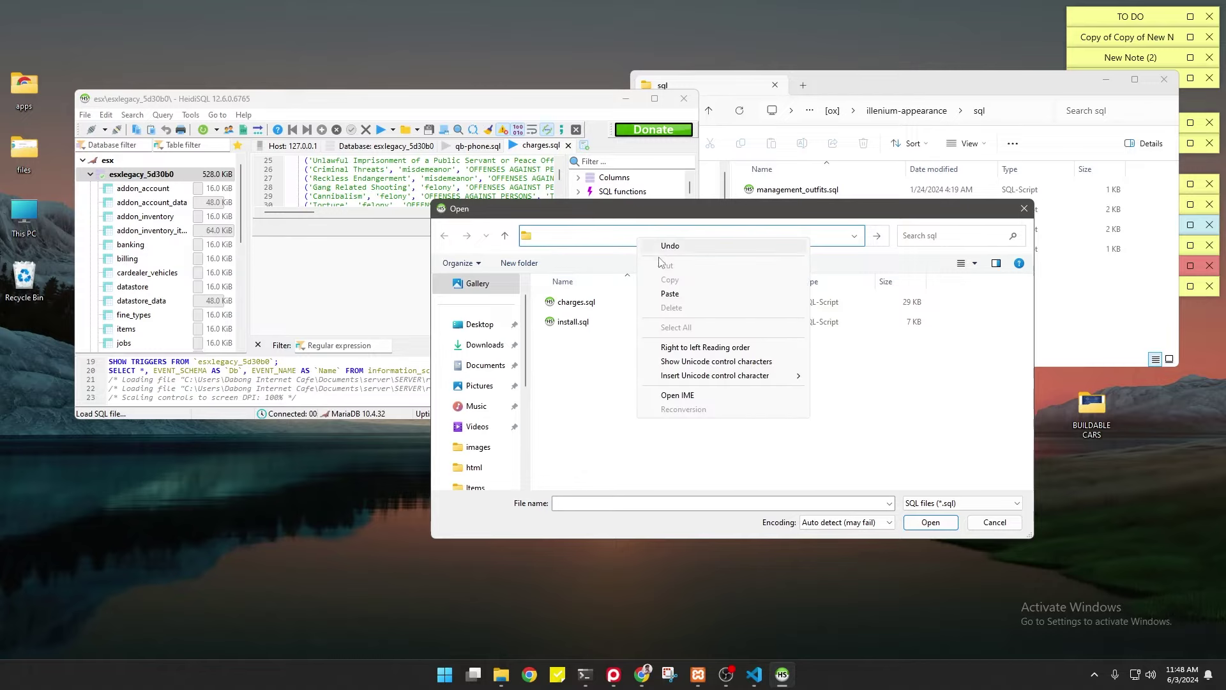
{"action": "left_click", "coordinate": [668, 298]}
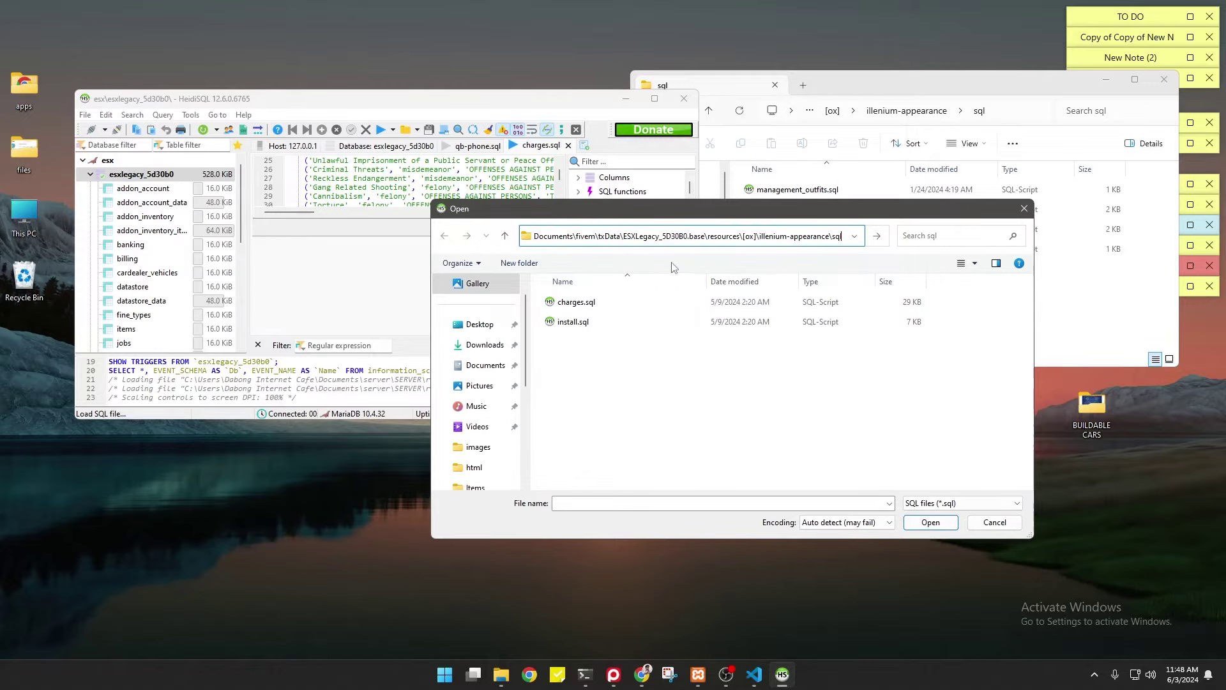
{"action": "key", "text": "Return"}
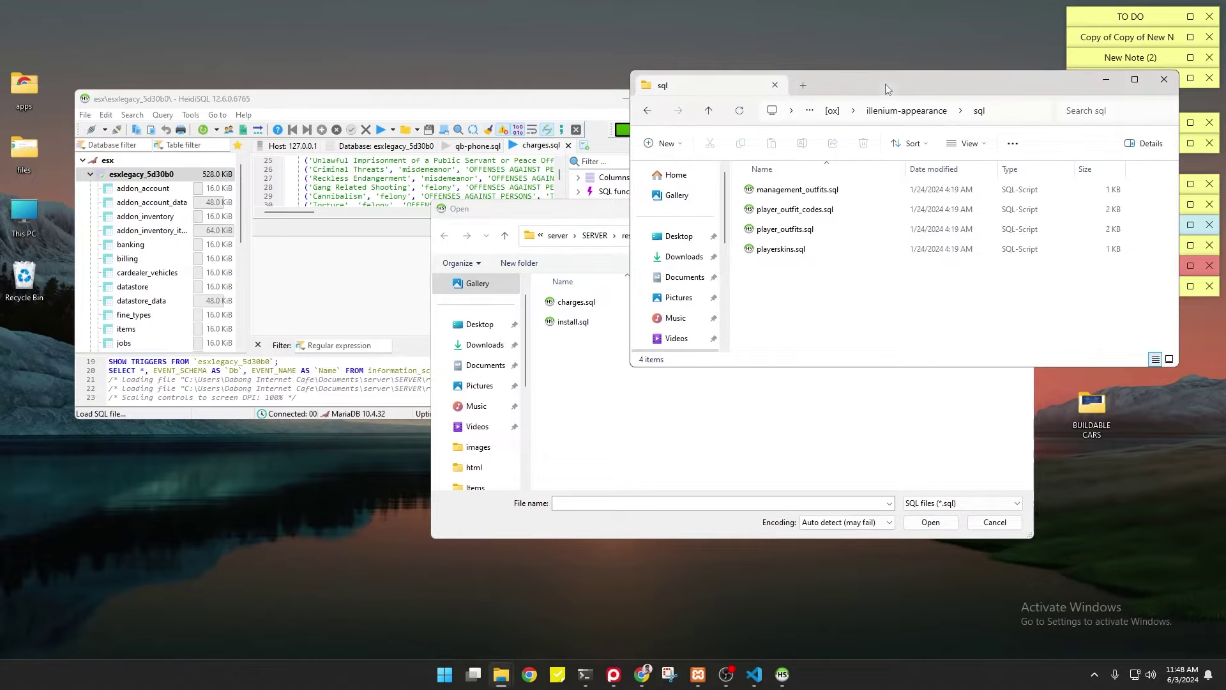
{"action": "left_click", "coordinate": [710, 410]}
- Paste the path again to show the illenium-appearance sql folder's four scripts
{"action": "left_click", "coordinate": [802, 242]}
{"action": "key", "text": "Escape"}
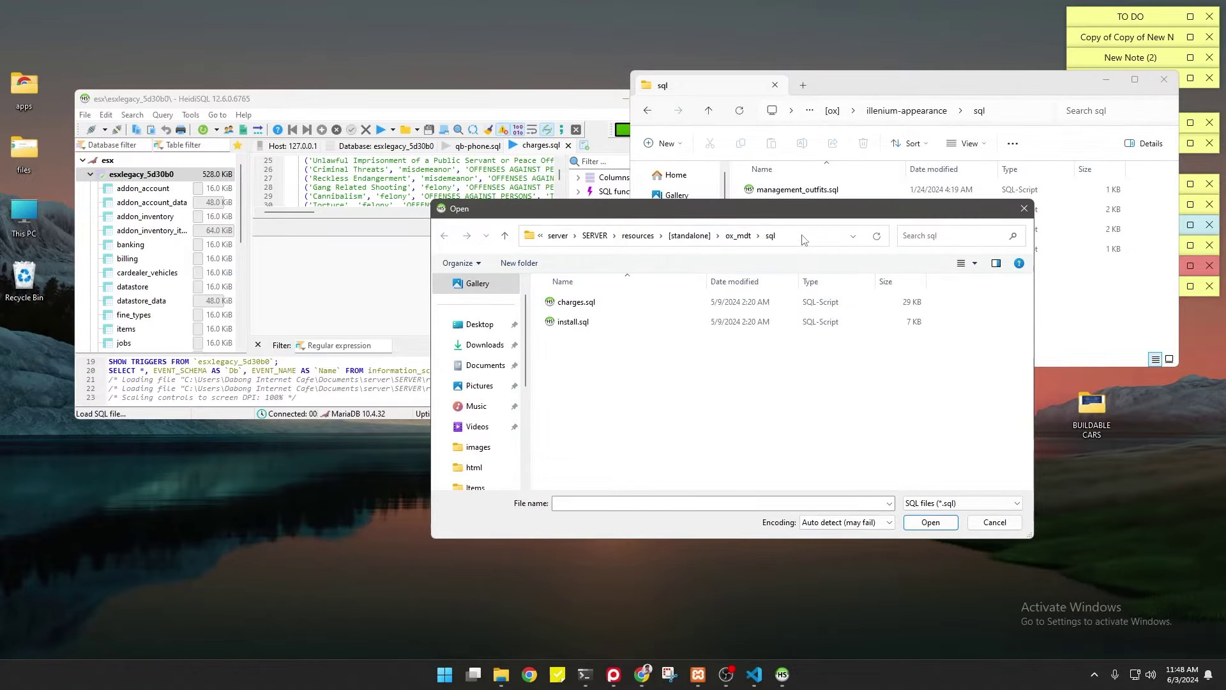
{"action": "left_click", "coordinate": [814, 239]}
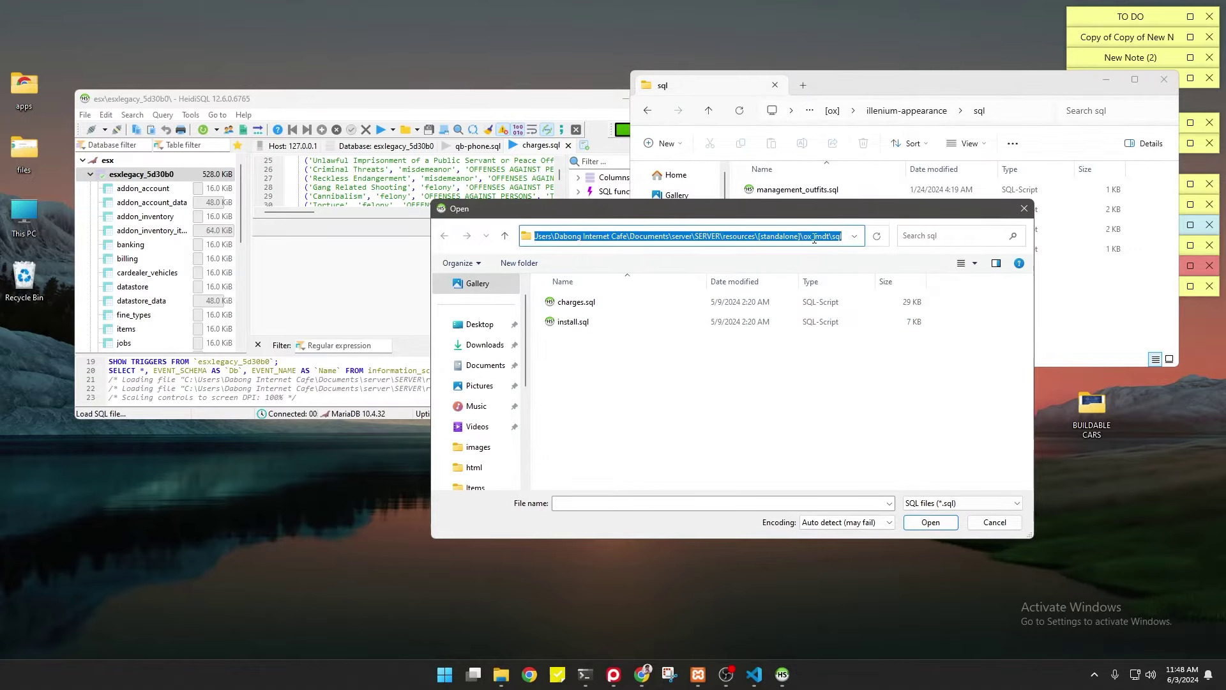
{"action": "key", "text": "ctrl+v"}
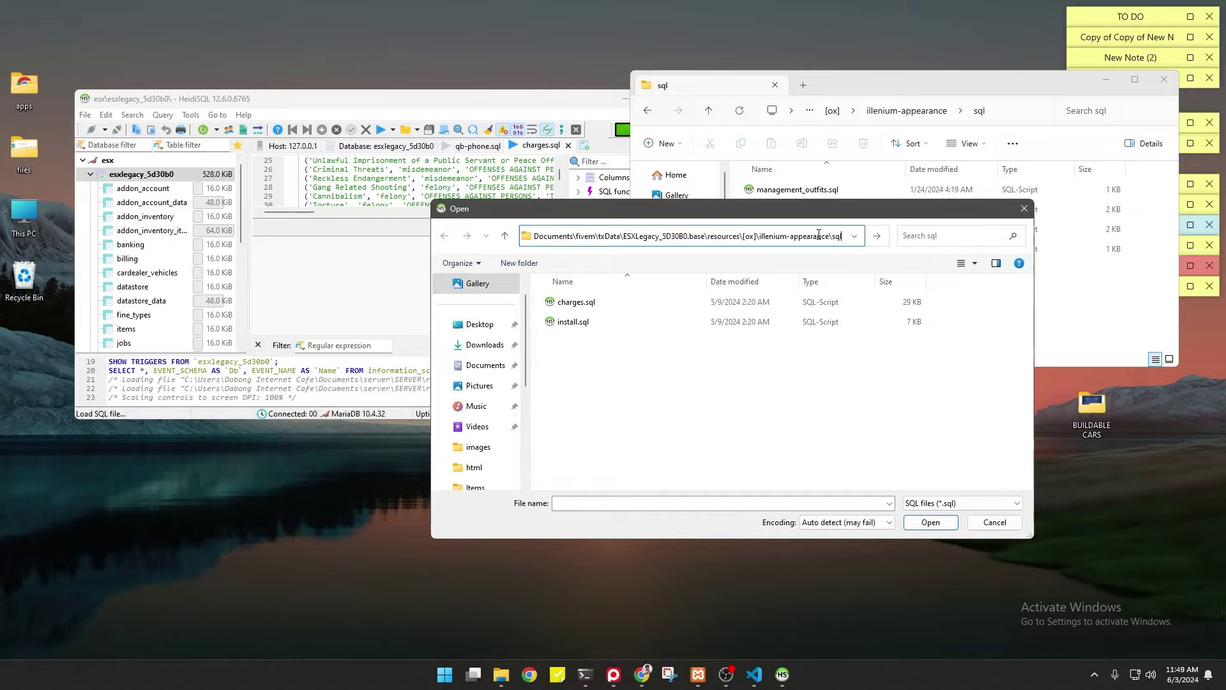
{"action": "key", "text": "Home"}
{"action": "key", "text": "Return"}
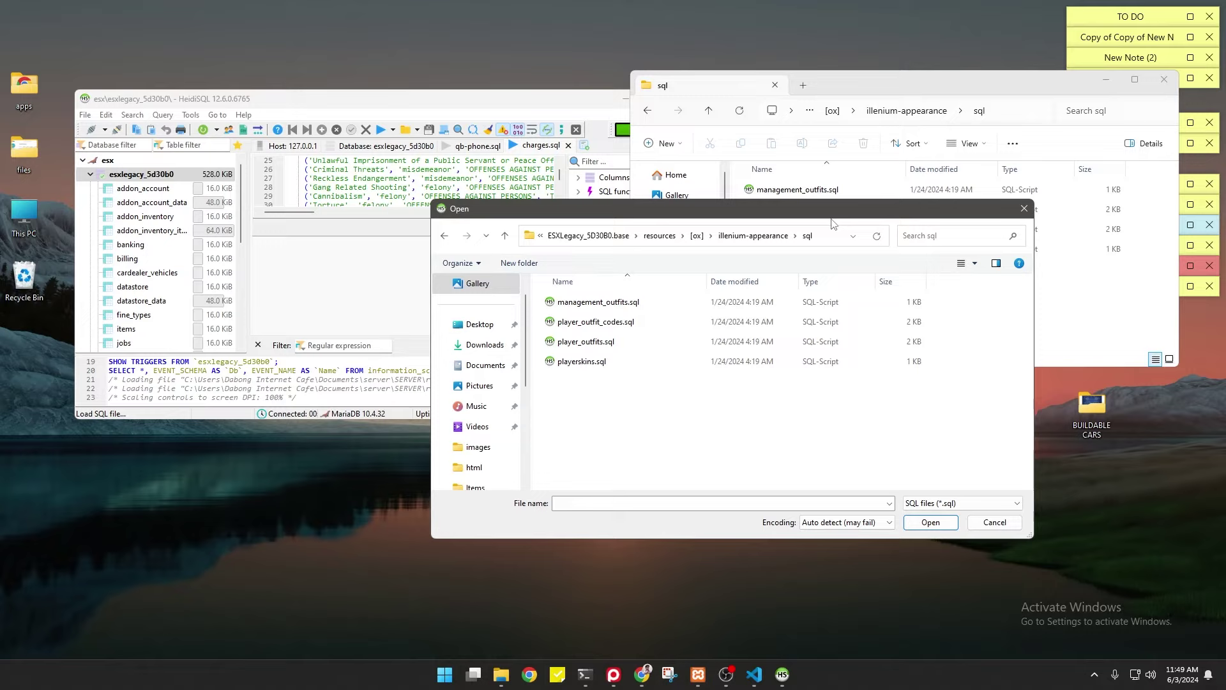
{"action": "left_click_drag", "start_coordinate": [993, 82], "coordinate": [993, 81]}
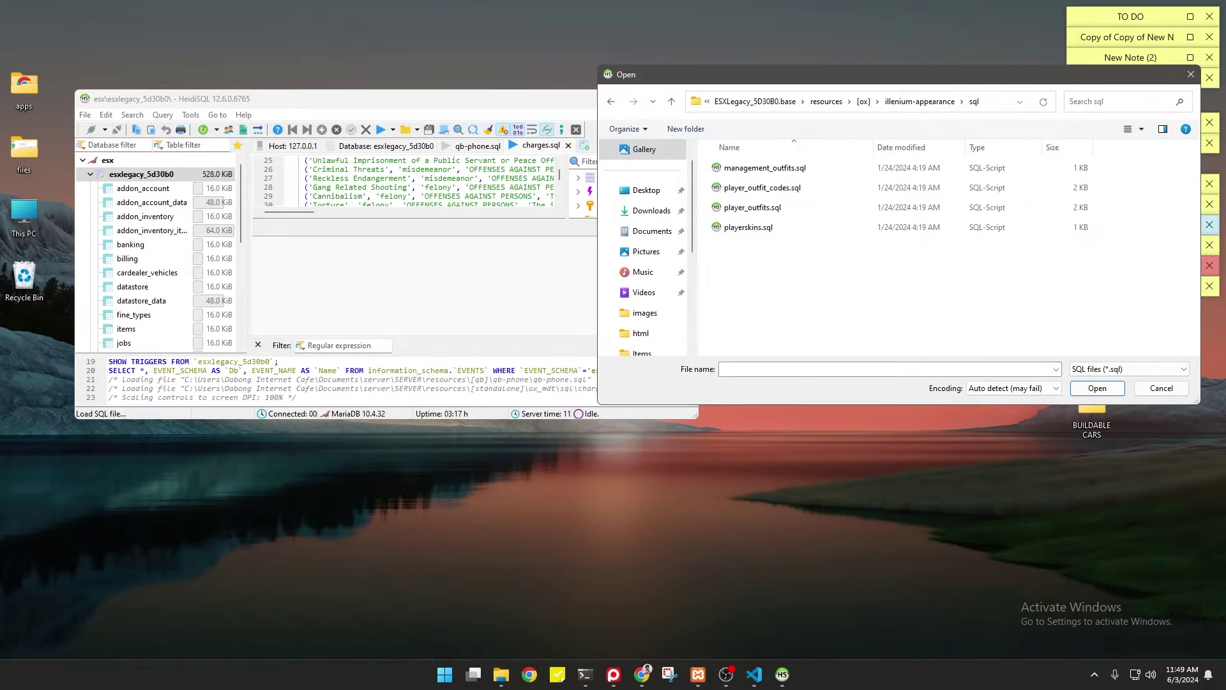
- Load player_outfits.sql with auto-detected encoding and execute its 11 queries on esxlegacy_5d30b0
{"action": "left_click", "coordinate": [780, 210]}
{"action": "left_click", "coordinate": [1097, 387]}
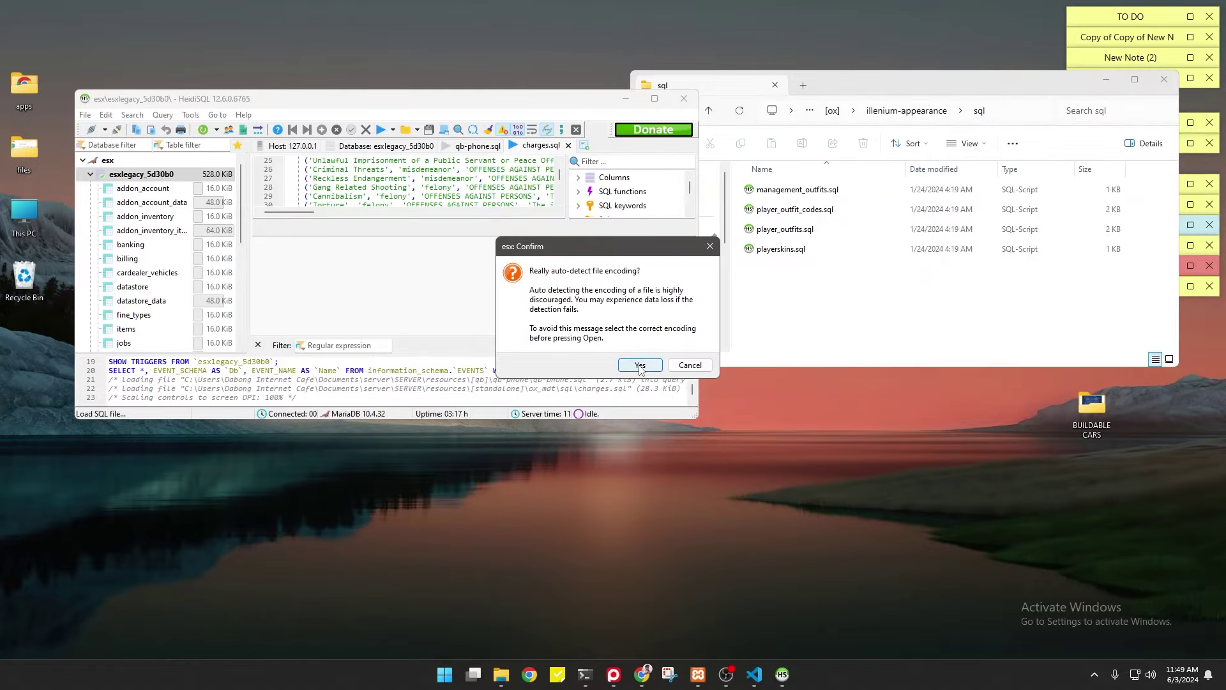
{"action": "left_click", "coordinate": [639, 366]}
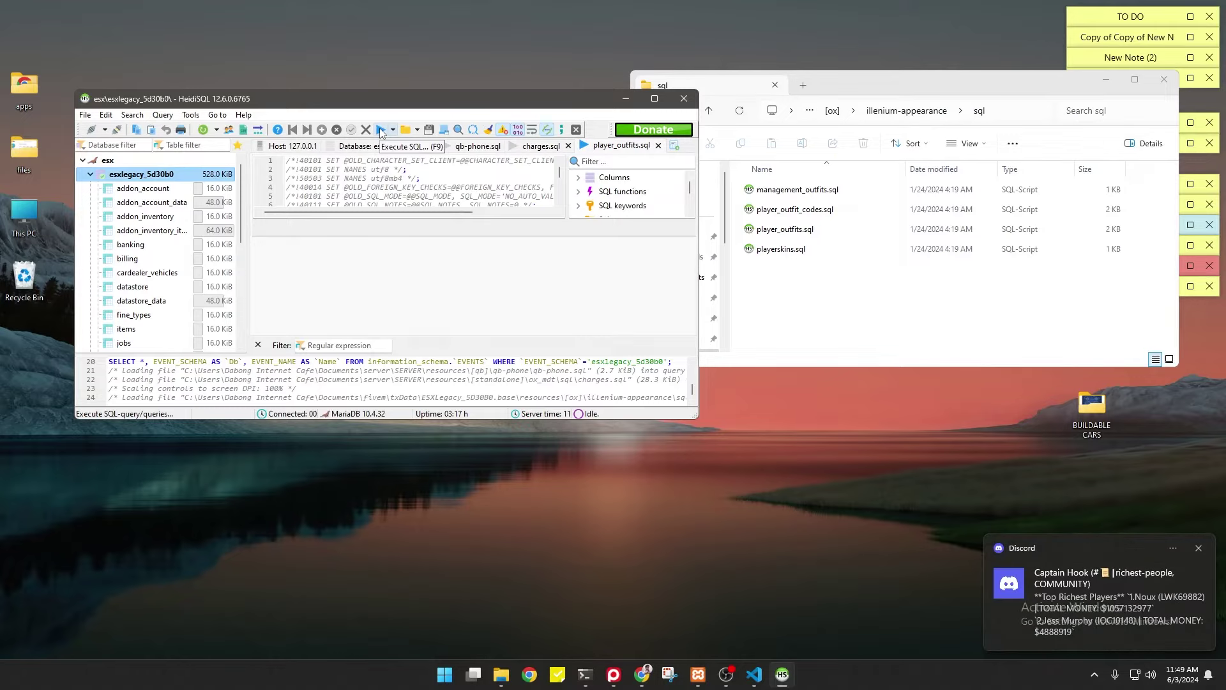
{"action": "left_click", "coordinate": [381, 132]}
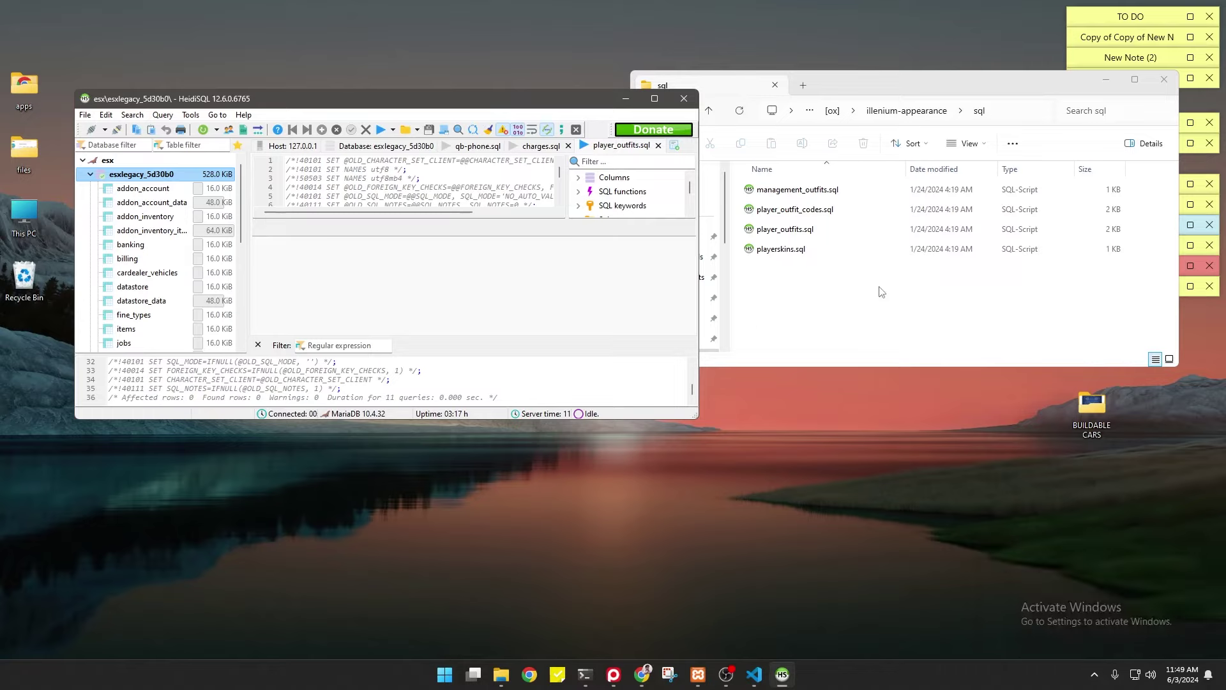
{"action": "left_click", "coordinate": [405, 131]}
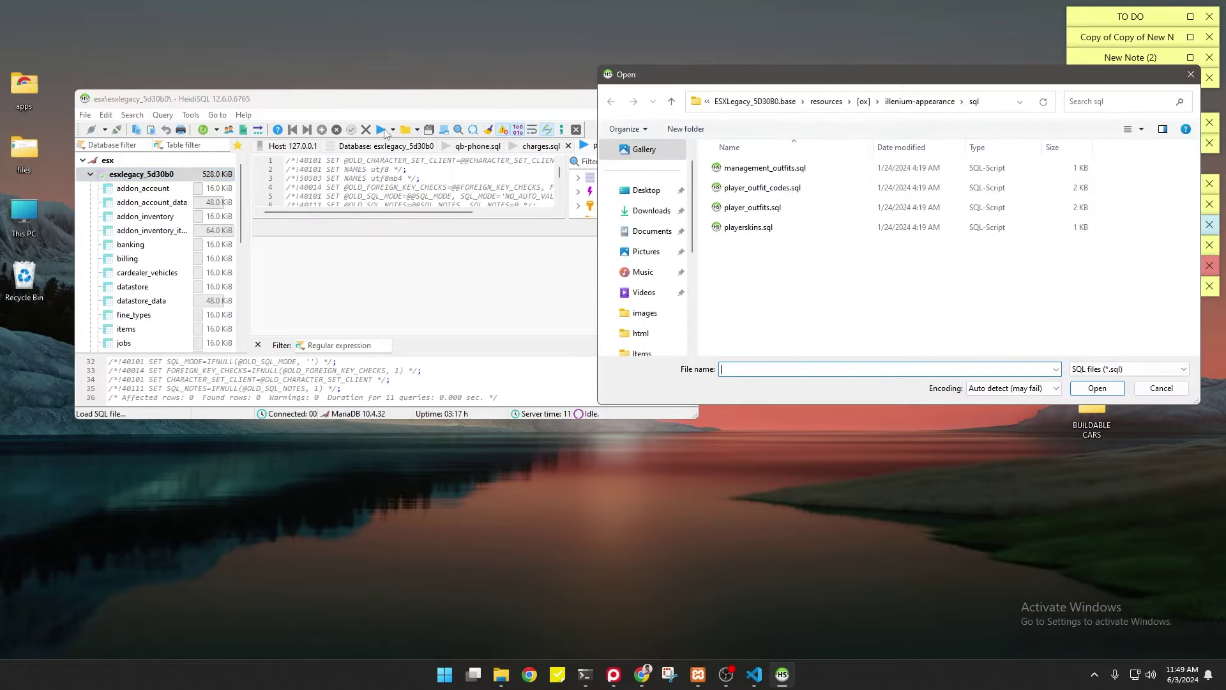
- Load player_outfit_codes.sql with automatic encoding and run its queries
{"action": "left_click", "coordinate": [755, 192]}
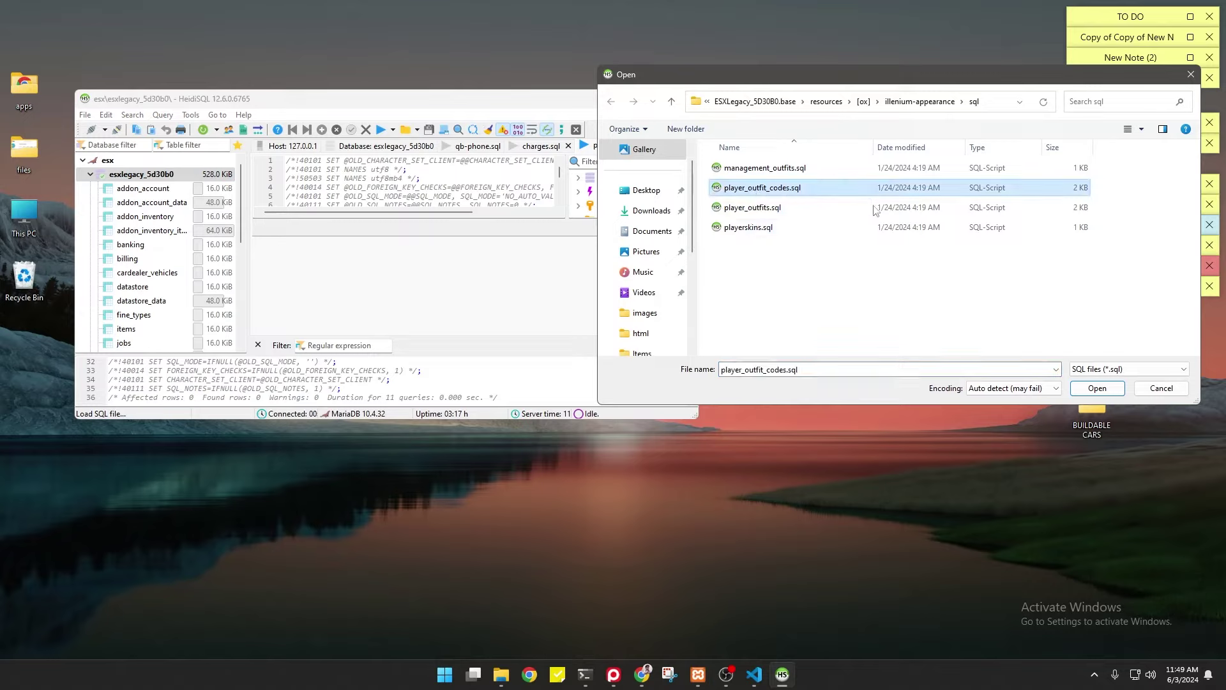
{"action": "left_click", "coordinate": [1096, 387]}
{"action": "left_click", "coordinate": [643, 370]}
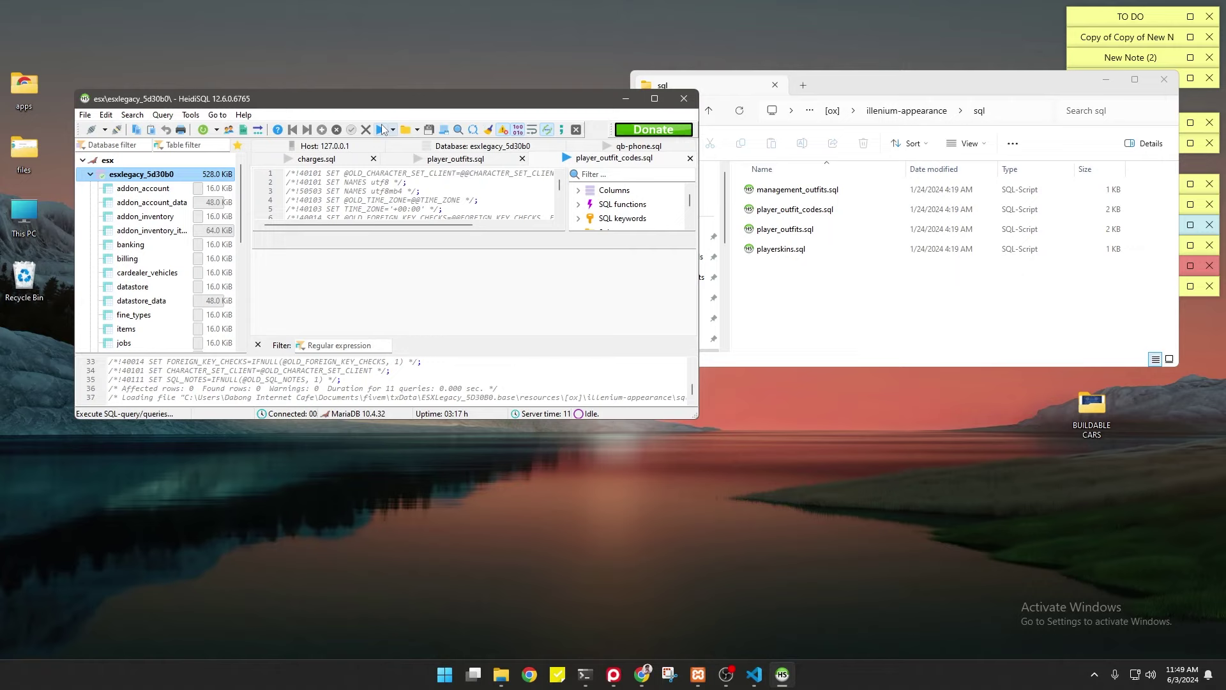
{"action": "left_click", "coordinate": [382, 130]}
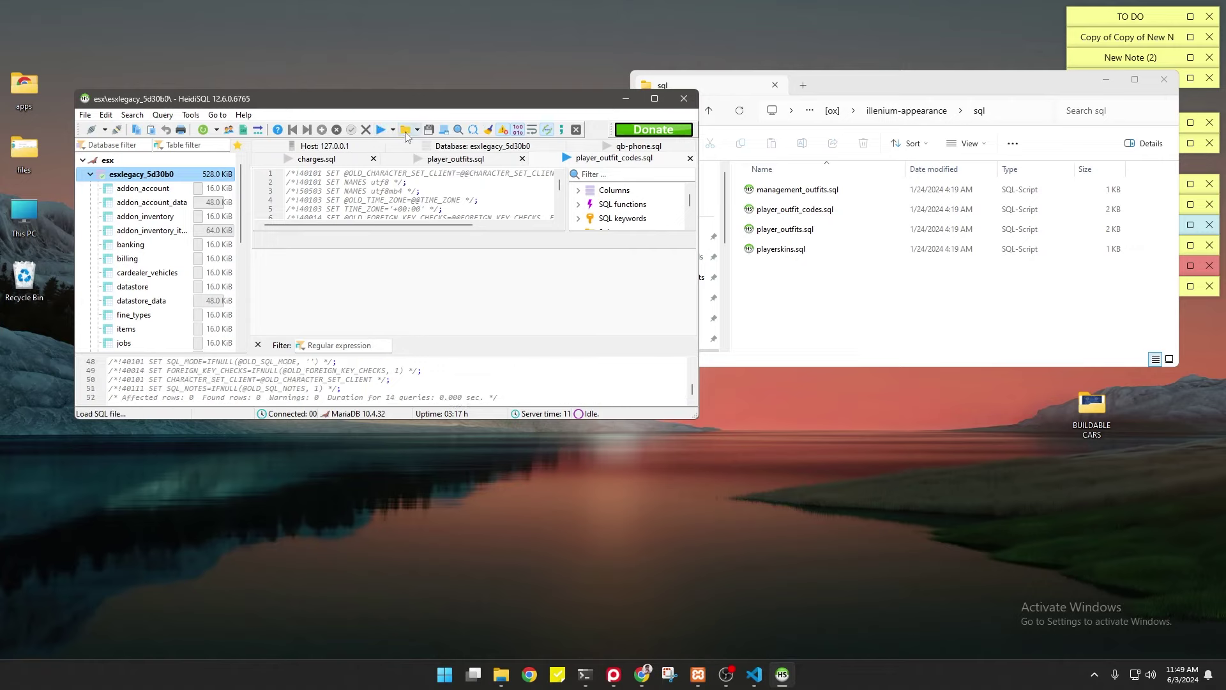
- Load and run management_outfits.sql to create the management_outfits table
{"action": "left_click", "coordinate": [788, 193]}
{"action": "left_click", "coordinate": [785, 250]}
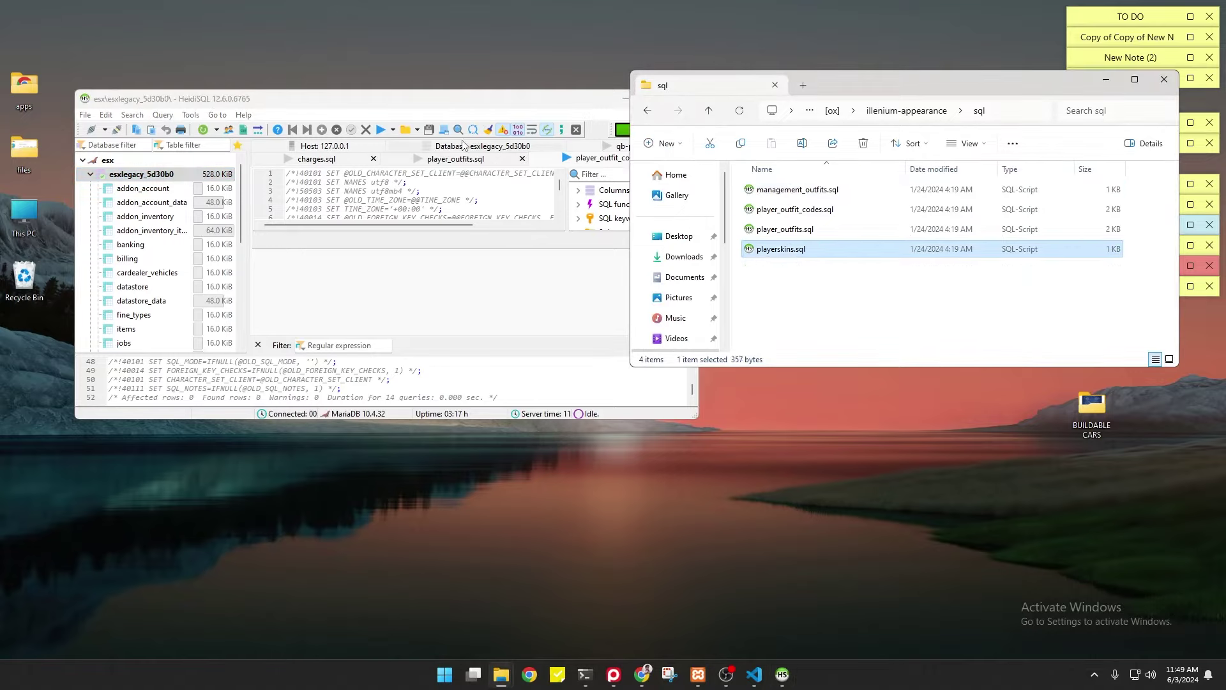
{"action": "left_click", "coordinate": [464, 274]}
{"action": "left_click", "coordinate": [404, 130]}
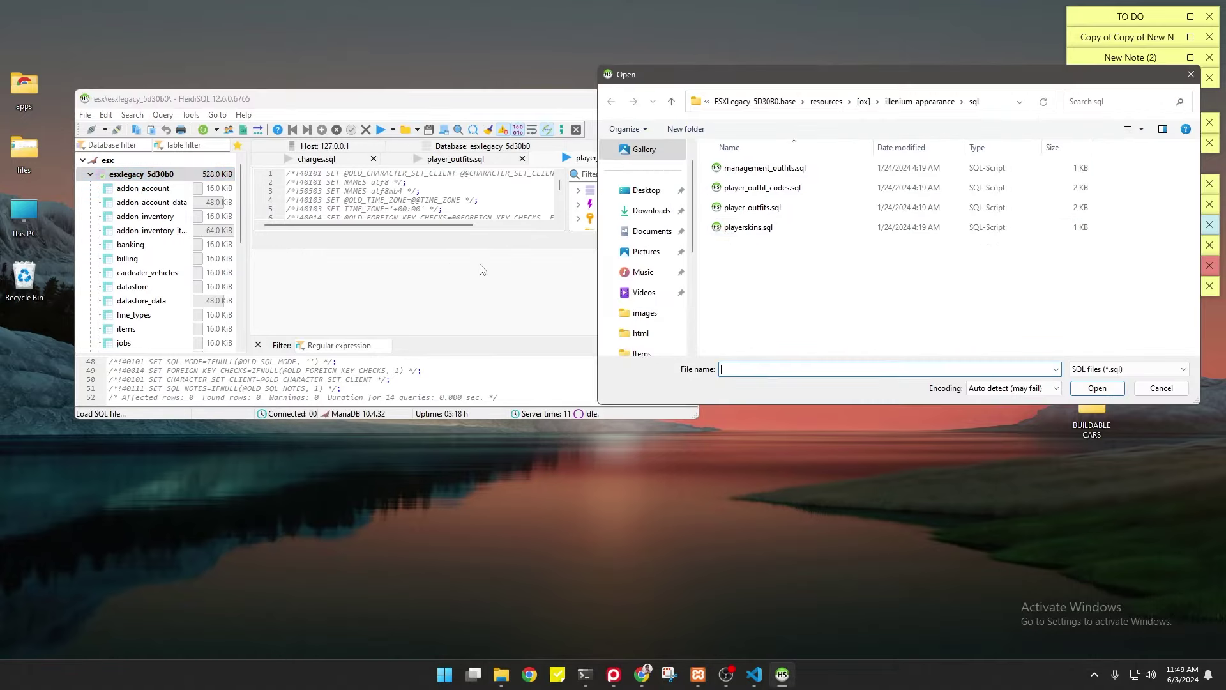
{"action": "left_click", "coordinate": [766, 174]}
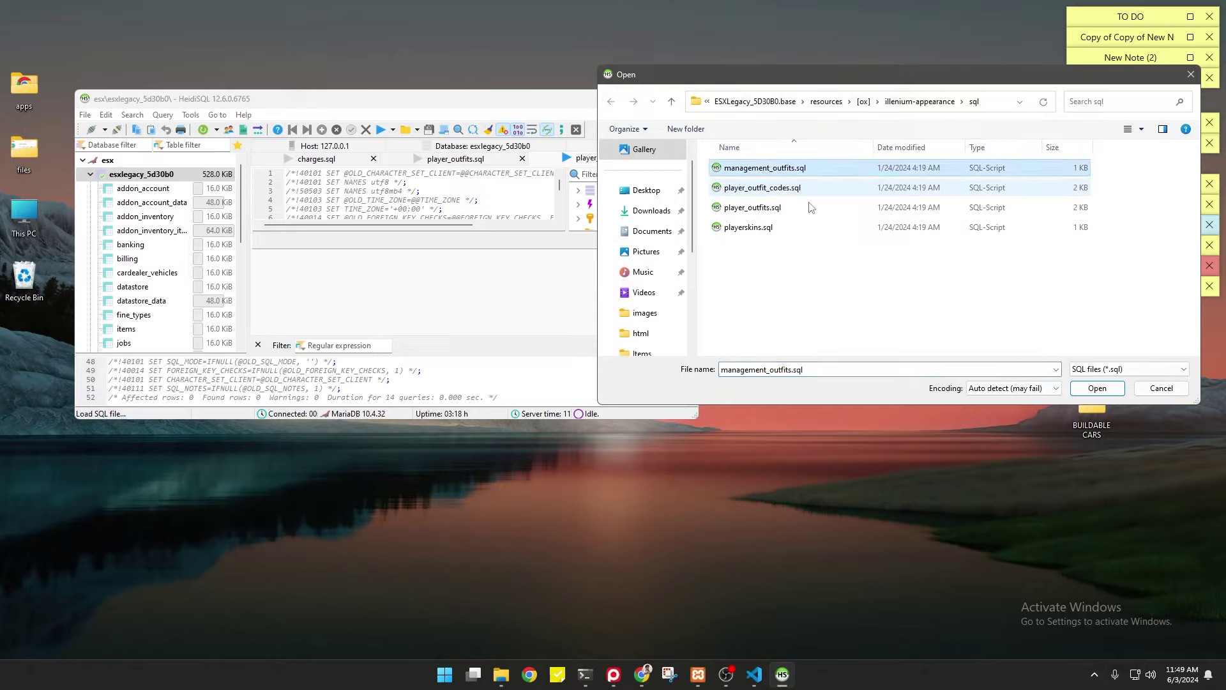
{"action": "left_click", "coordinate": [1093, 388]}
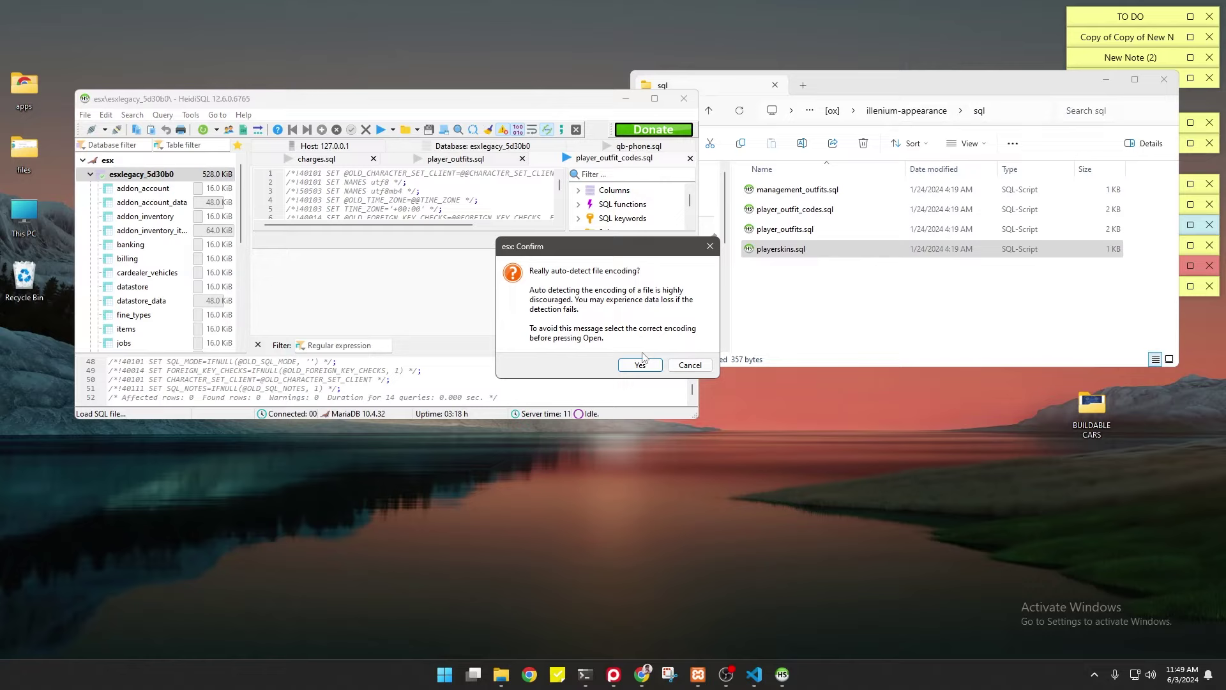
{"action": "left_click", "coordinate": [642, 360]}
{"action": "left_click", "coordinate": [382, 129]}
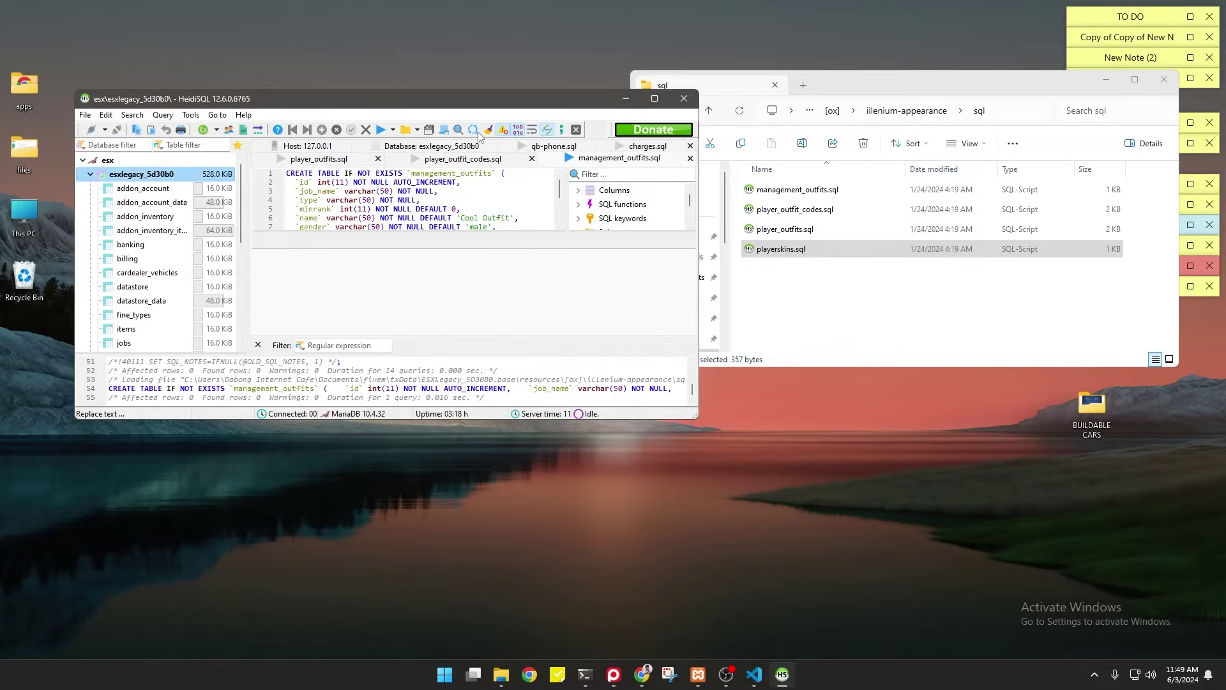
- Load and run playerskins.sql to create the playerskins table
{"action": "left_click", "coordinate": [404, 130]}
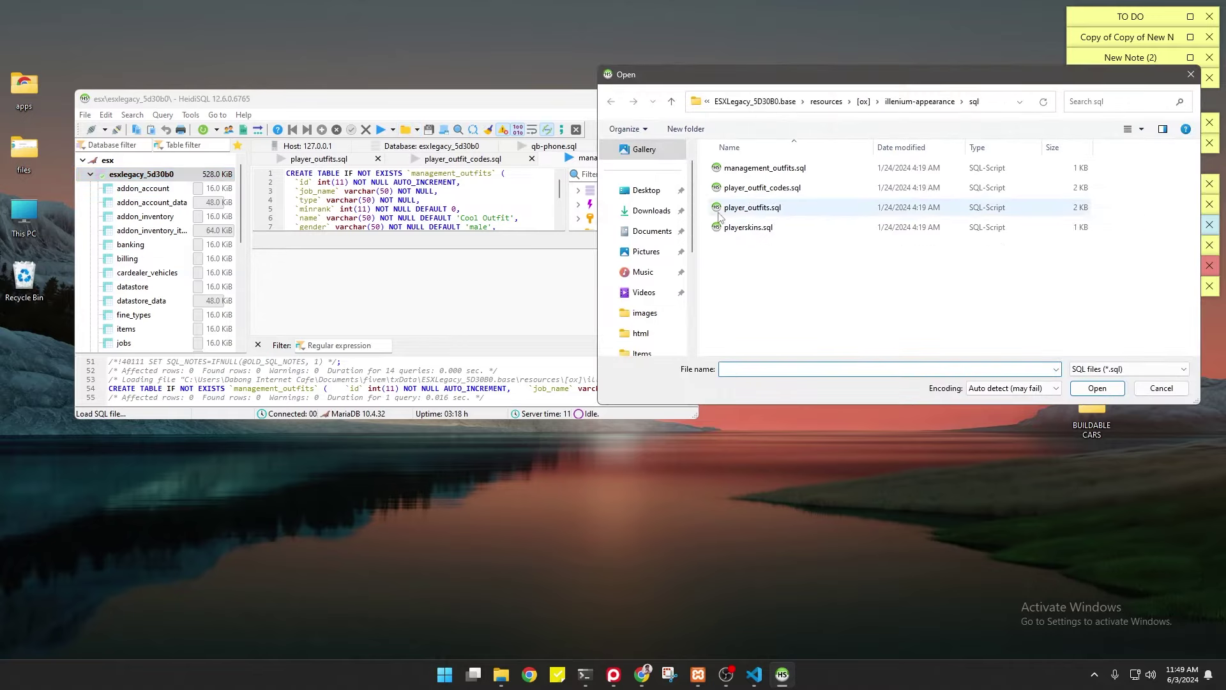
{"action": "left_click", "coordinate": [750, 231]}
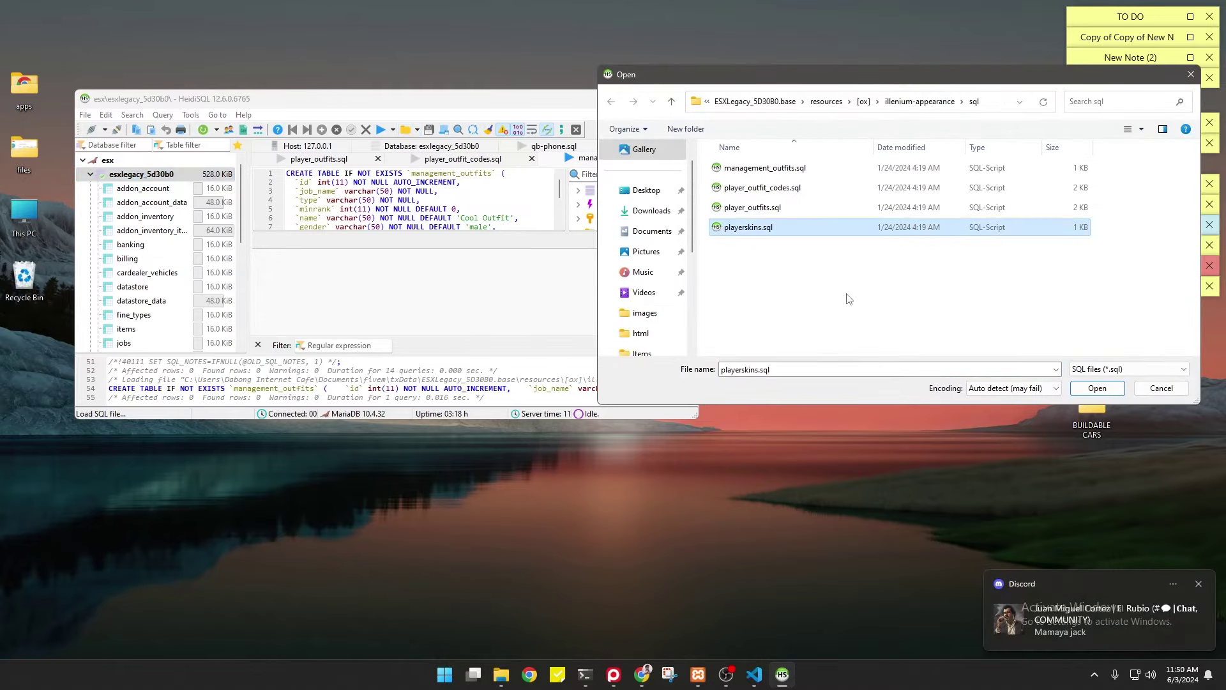
{"action": "left_click", "coordinate": [1097, 387]}
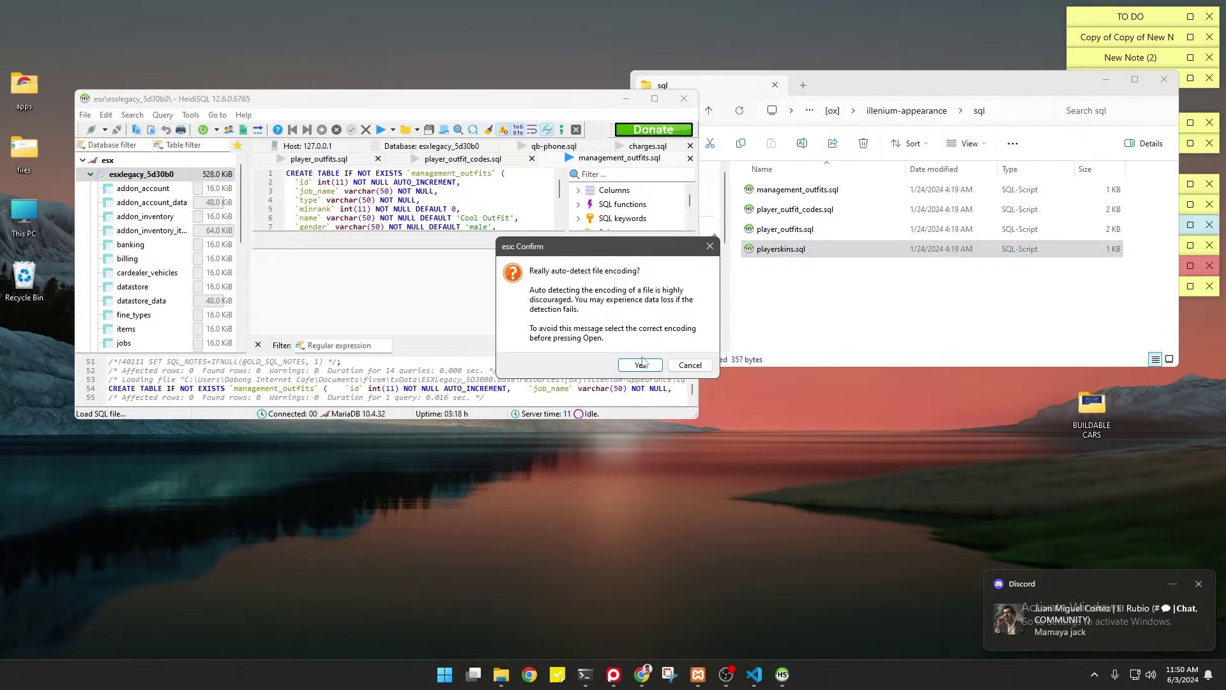
{"action": "left_click", "coordinate": [642, 363]}
{"action": "left_click", "coordinate": [381, 130]}
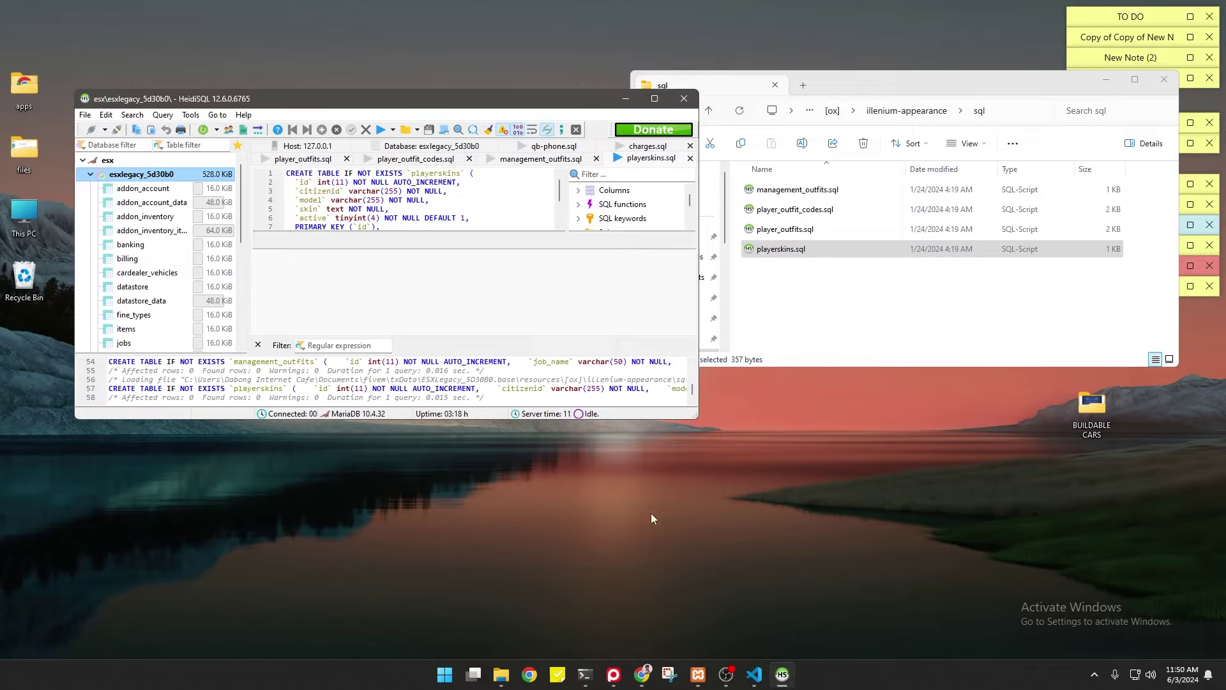
{"action": "left_click", "coordinate": [501, 674]}
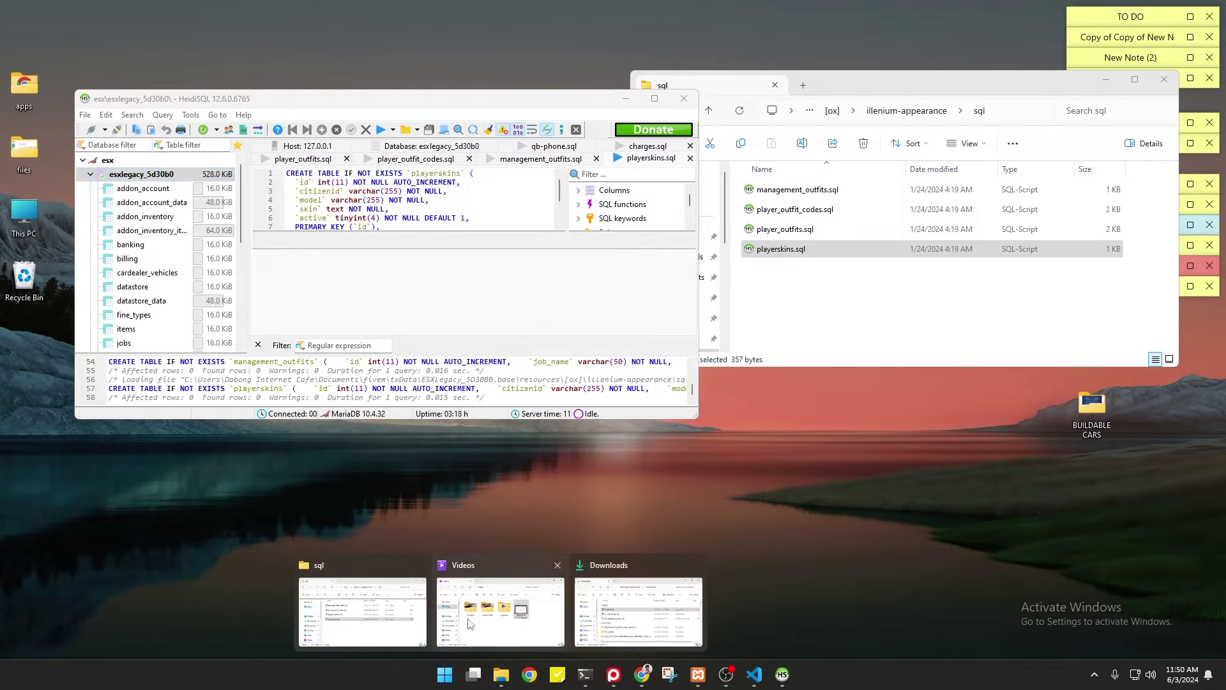
- Go back to resources, enter [ox] > illenium-appearance and open fxmanifest.lua in the code editor
{"action": "left_click", "coordinate": [838, 317]}
{"action": "double_click", "coordinate": [929, 79]}
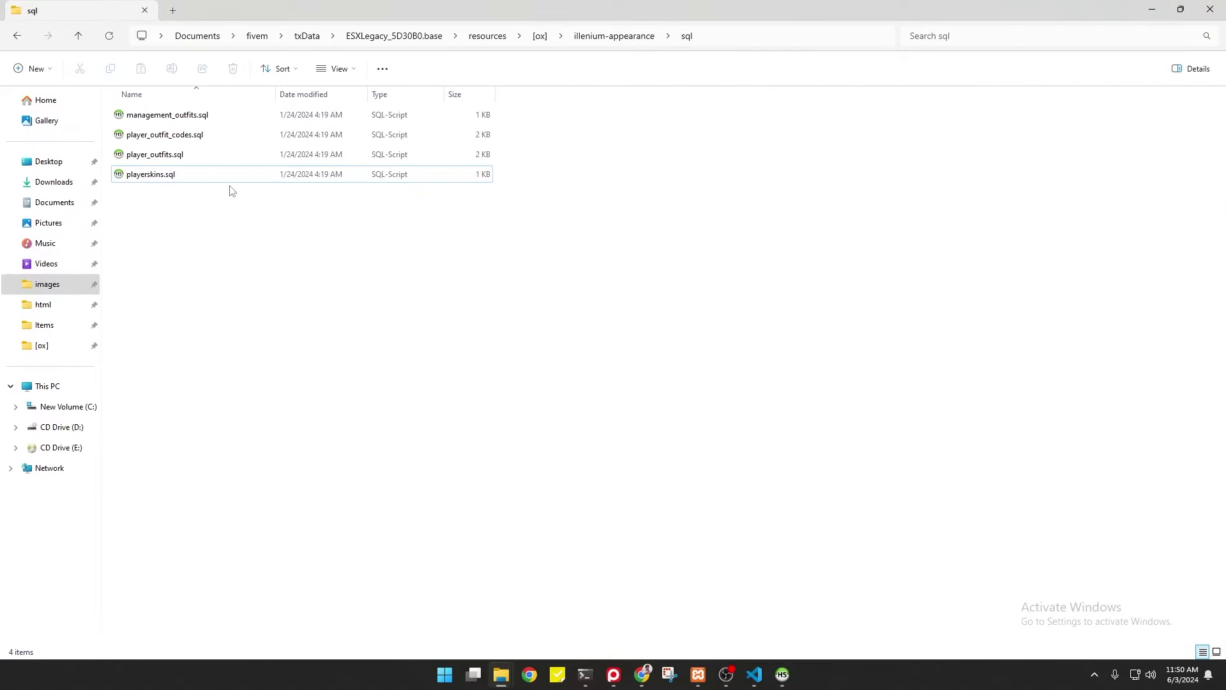
{"action": "left_click", "coordinate": [15, 38]}
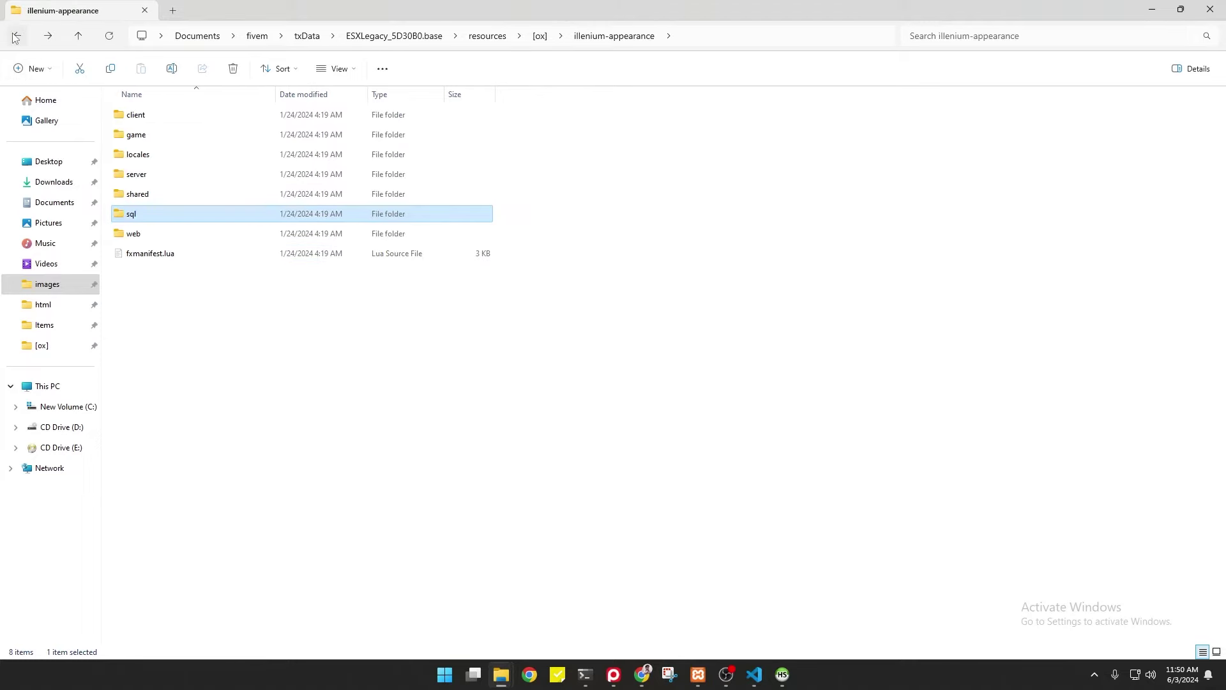
{"action": "left_click", "coordinate": [15, 37]}
{"action": "left_click", "coordinate": [15, 37]}
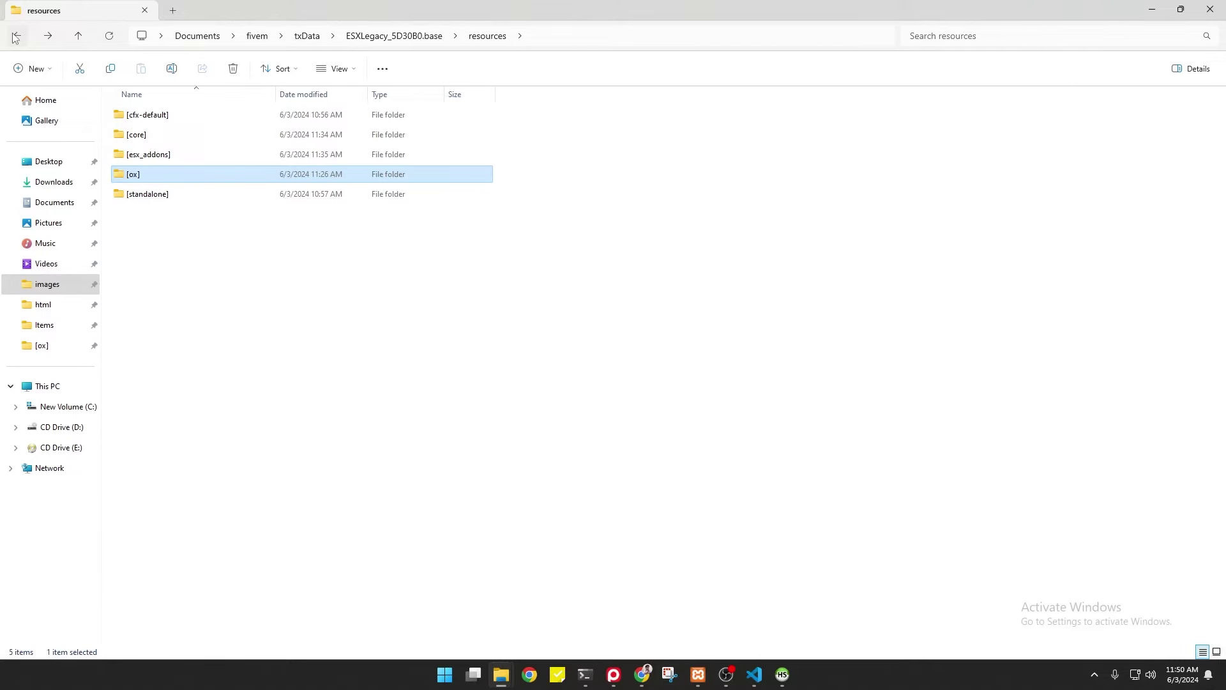
{"action": "double_click", "coordinate": [146, 174]}
{"action": "left_click", "coordinate": [193, 182]}
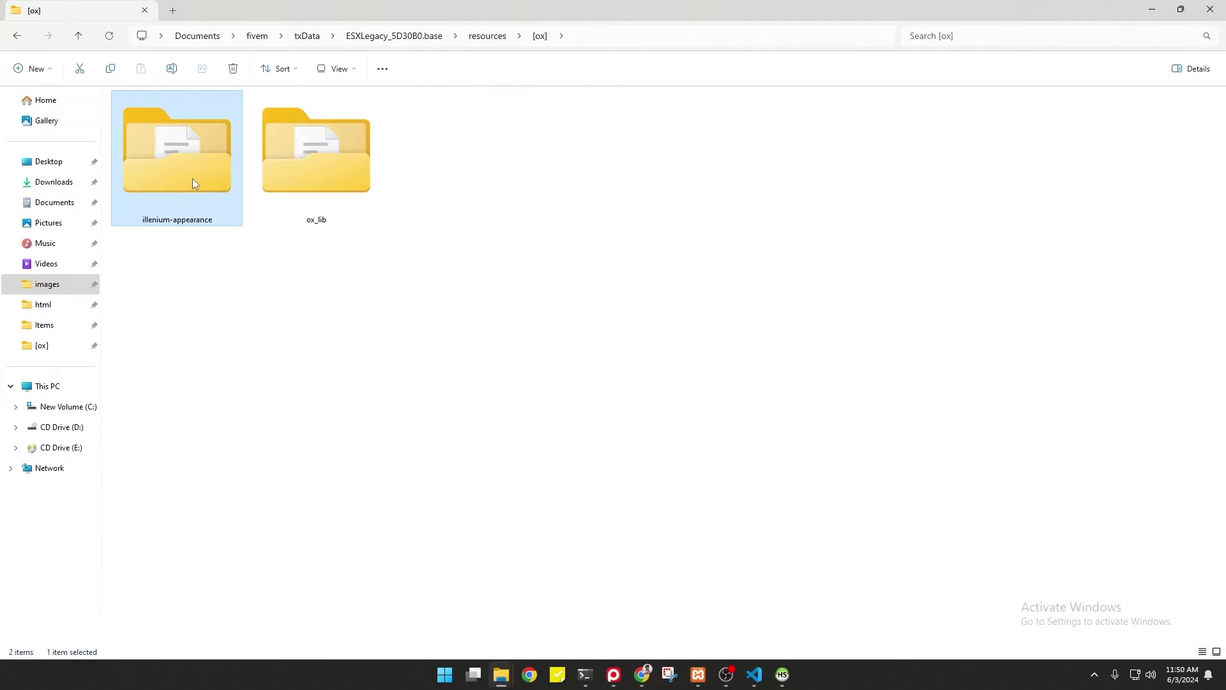
{"action": "double_click", "coordinate": [193, 179]}
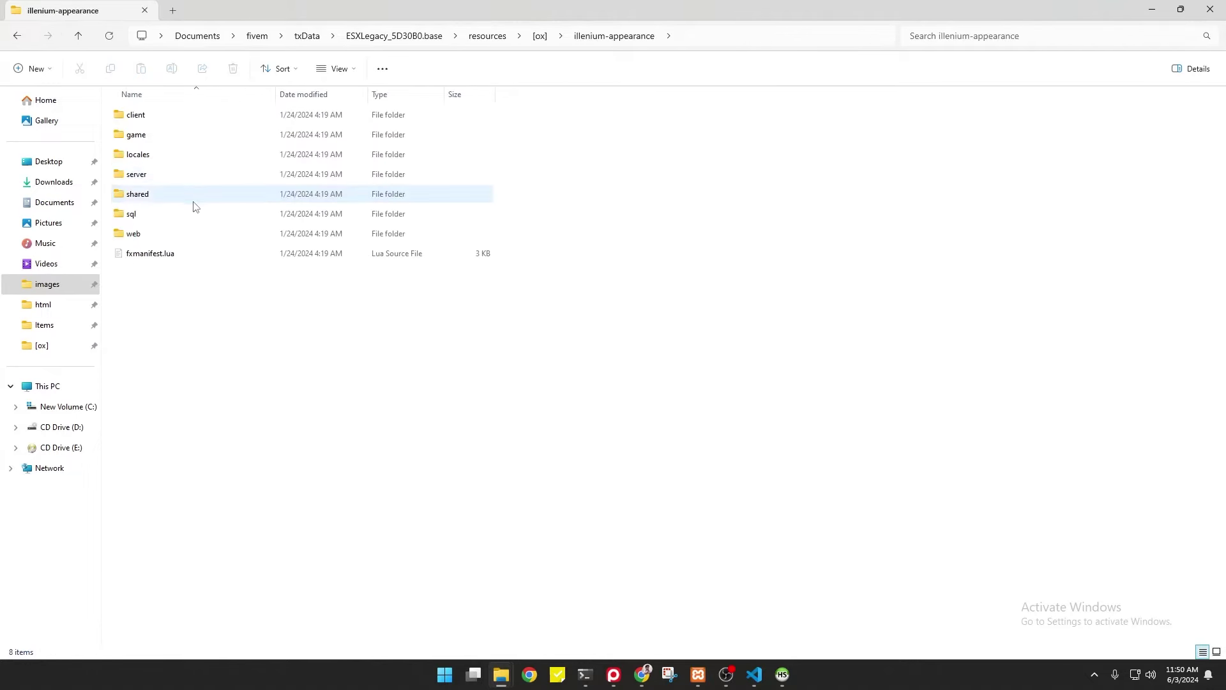
{"action": "double_click", "coordinate": [138, 255]}
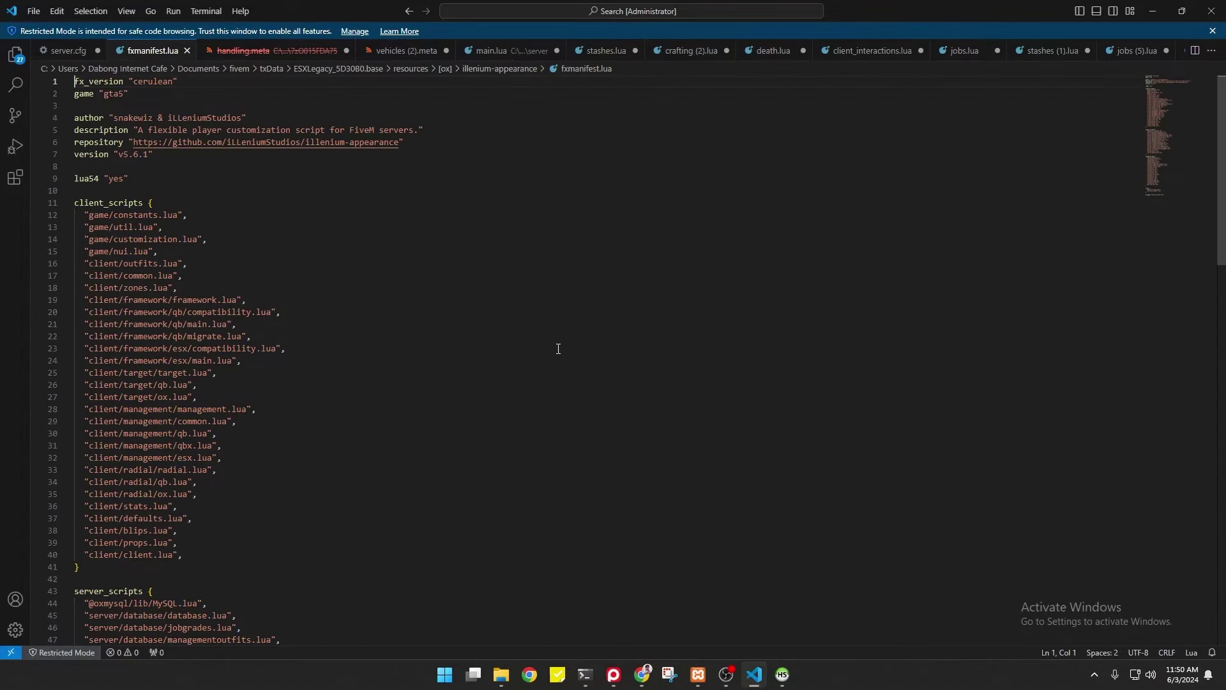
- Below the ui_page line, type a provide entry for esx_skin and skinchanger
{"action": "scroll", "coordinate": [376, 414], "scroll_direction": "down", "scroll_amount": 15}
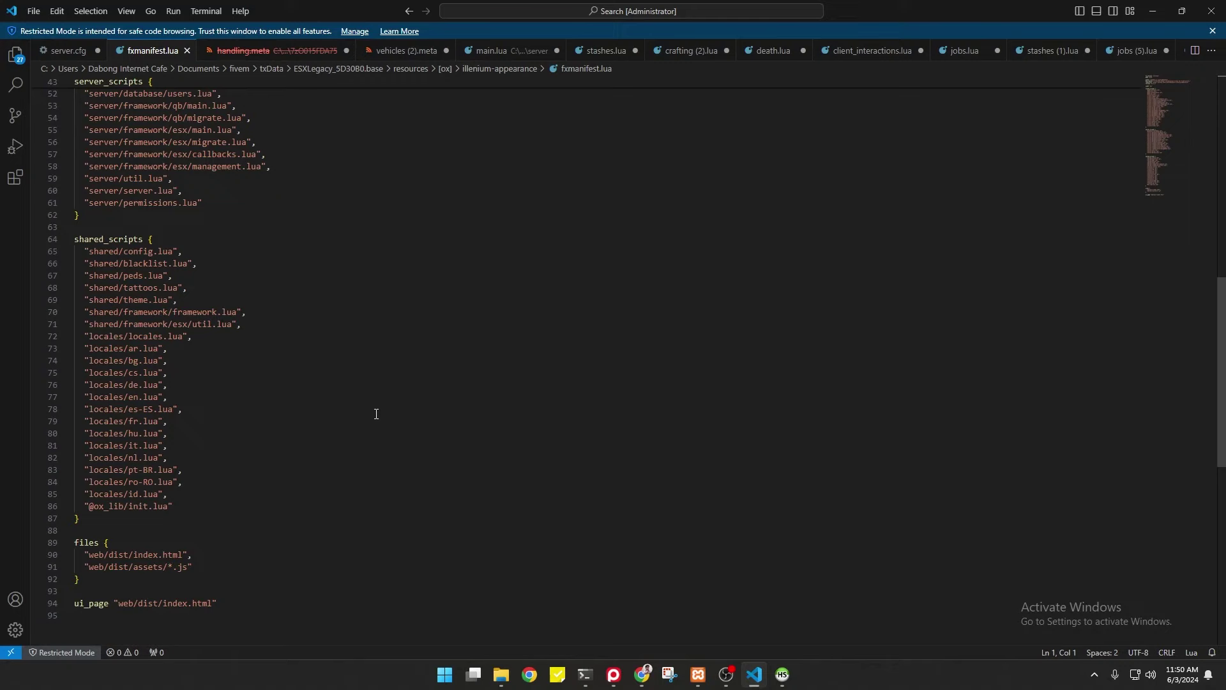
{"action": "scroll", "coordinate": [376, 414], "scroll_direction": "down", "scroll_amount": 10}
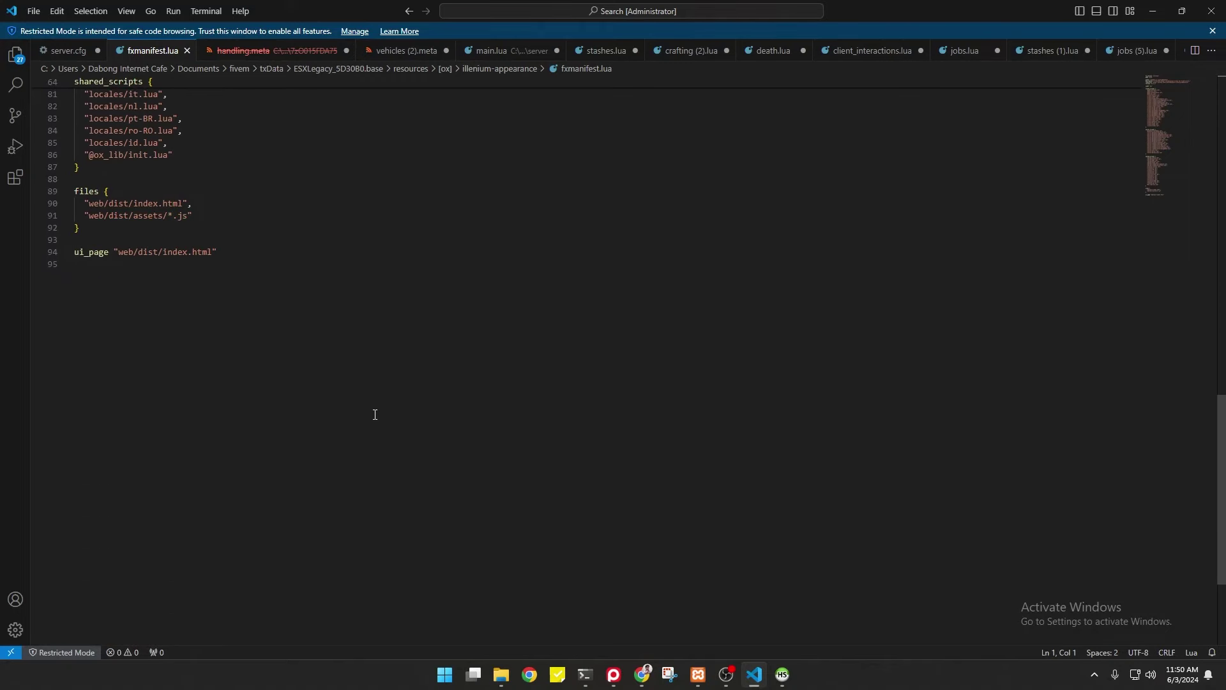
{"action": "left_click", "coordinate": [641, 674]}
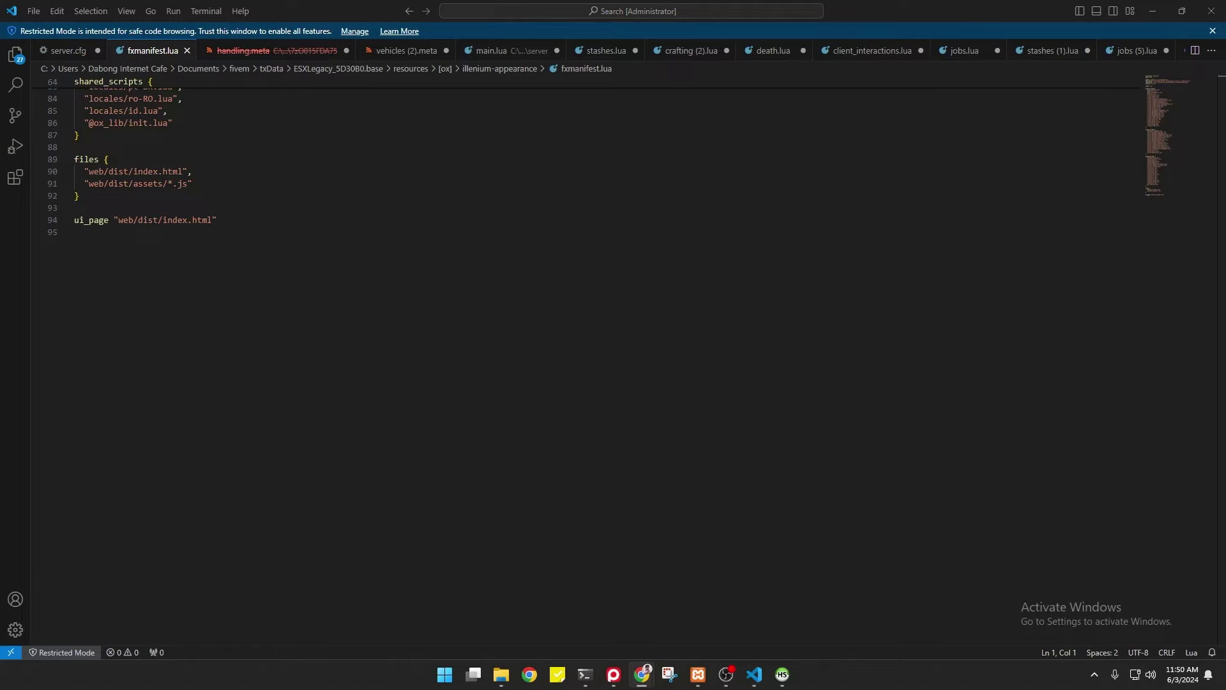
{"action": "left_click", "coordinate": [246, 225]}
{"action": "key", "text": "Return"}
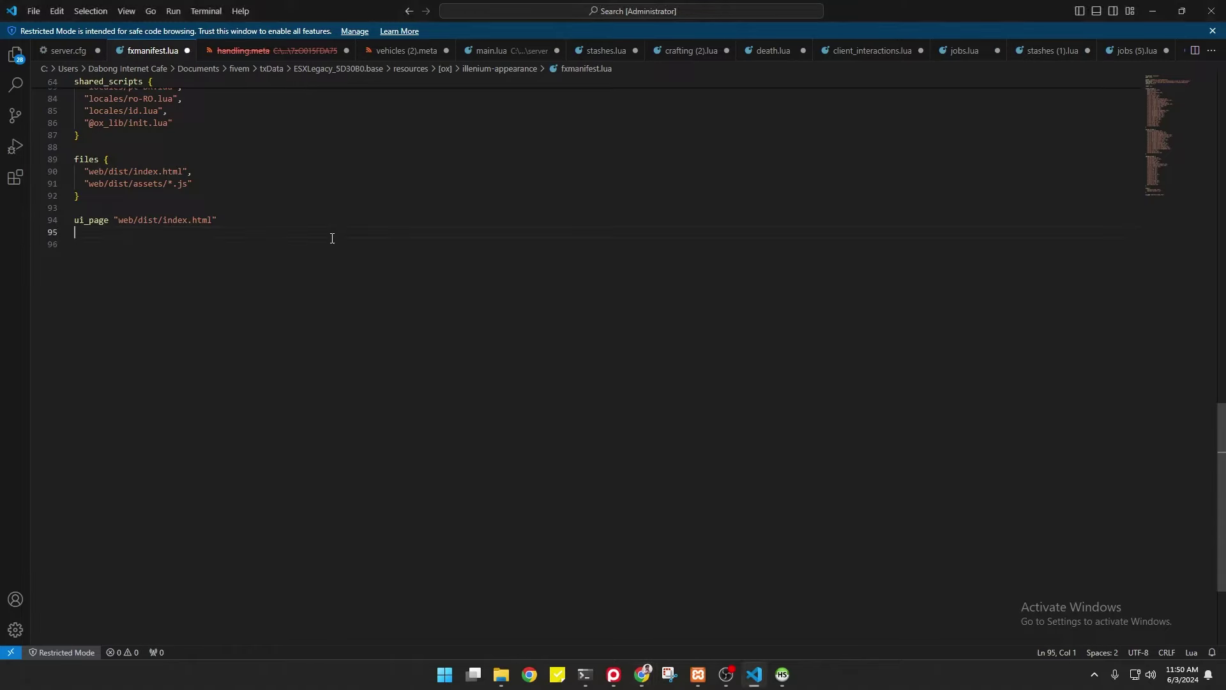
{"action": "key", "text": "Return"}
{"action": "type", "text": "pro"}
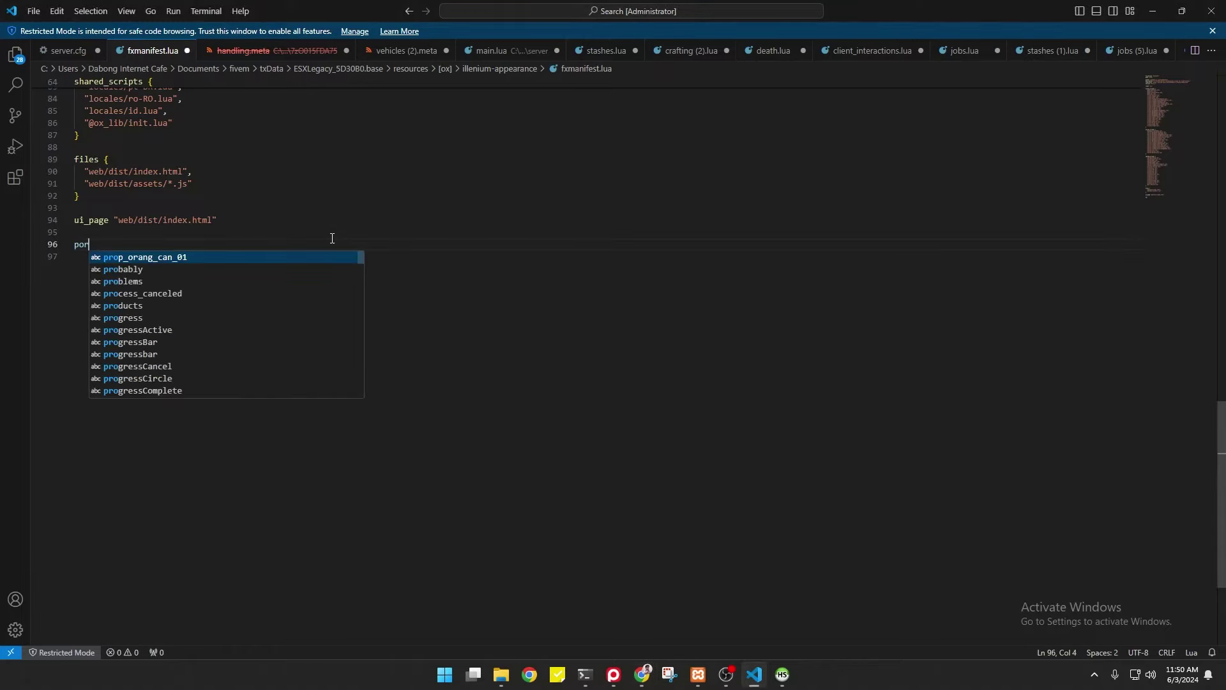
{"action": "type", "text": "vide"}
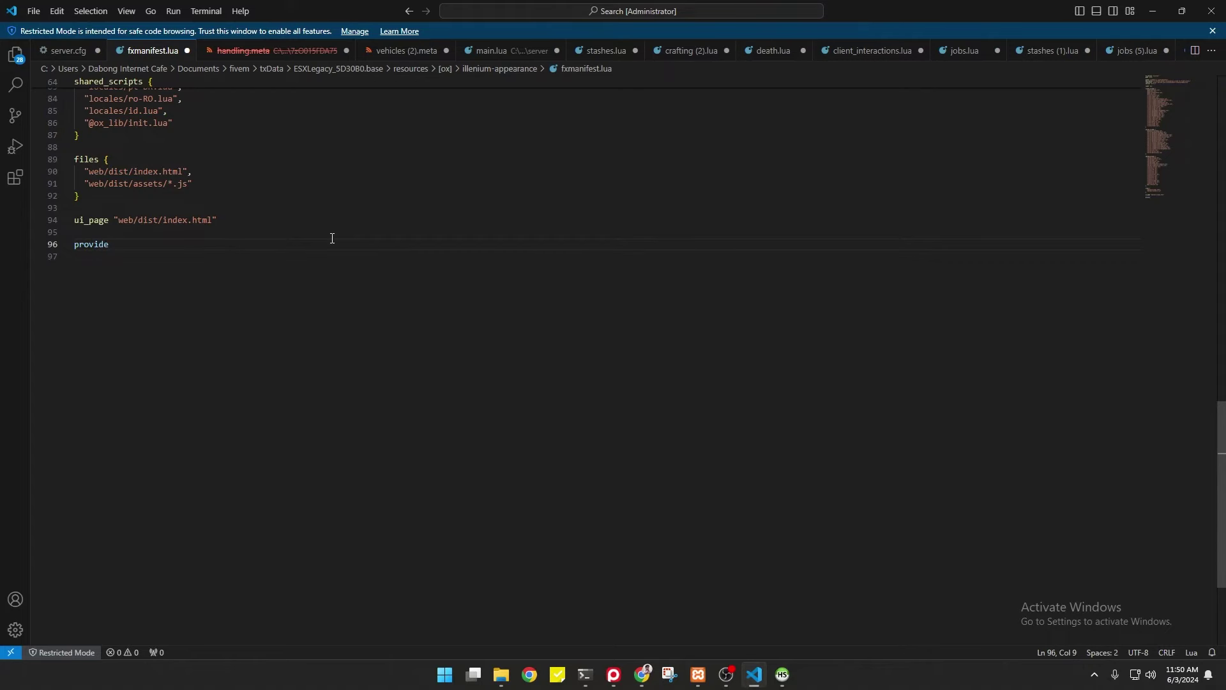
{"action": "type", "text": " {"}
{"action": "type", "text": " \" "}
{"action": "type", "text": "e"}
{"action": "type", "text": "sx_s"}
{"action": "type", "text": "kin"}
{"action": "type", "text": ", "}
{"action": "type", "text": "skin"}
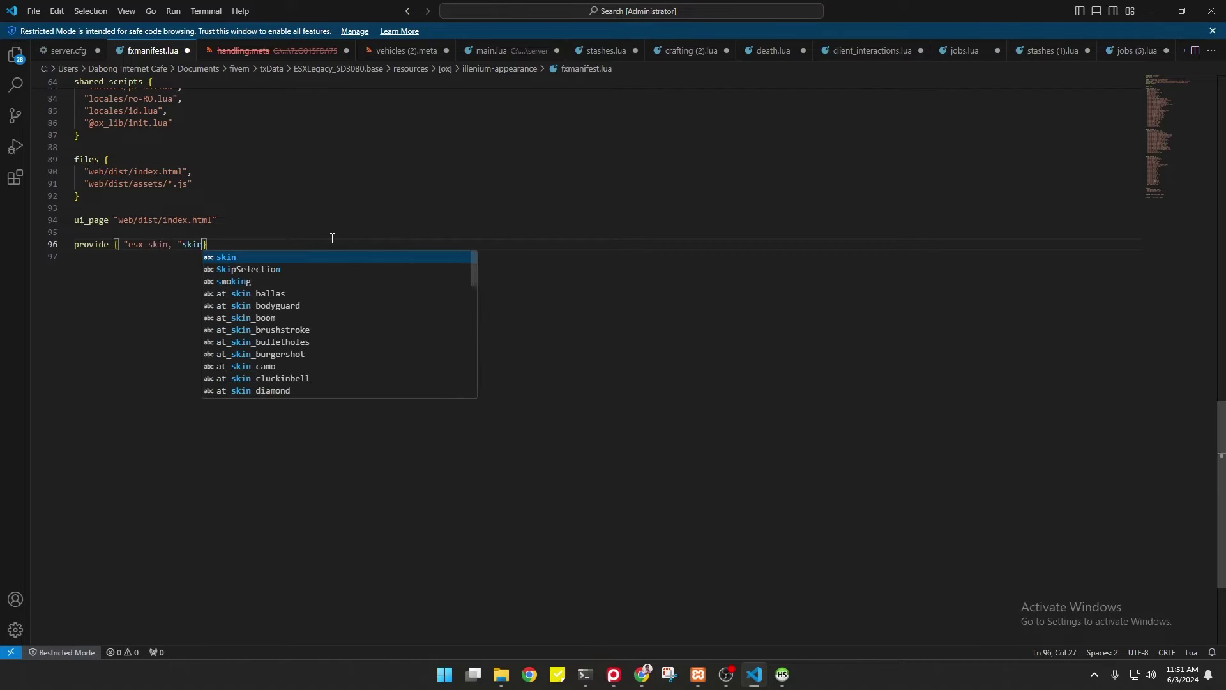
{"action": "key", "text": "BackSpace"}
{"action": "key", "text": "BackSpace"}
{"action": "key", "text": "BackSpace"}
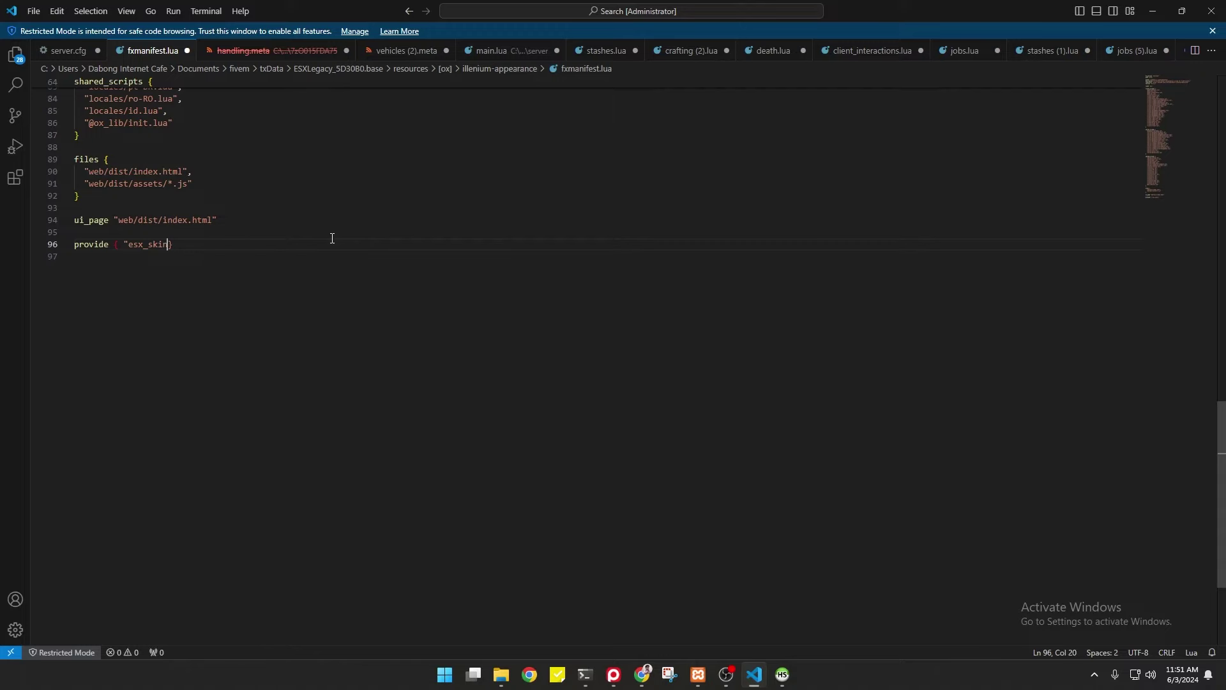
{"action": "type", "text": "\""}
{"action": "type", "text": ","}
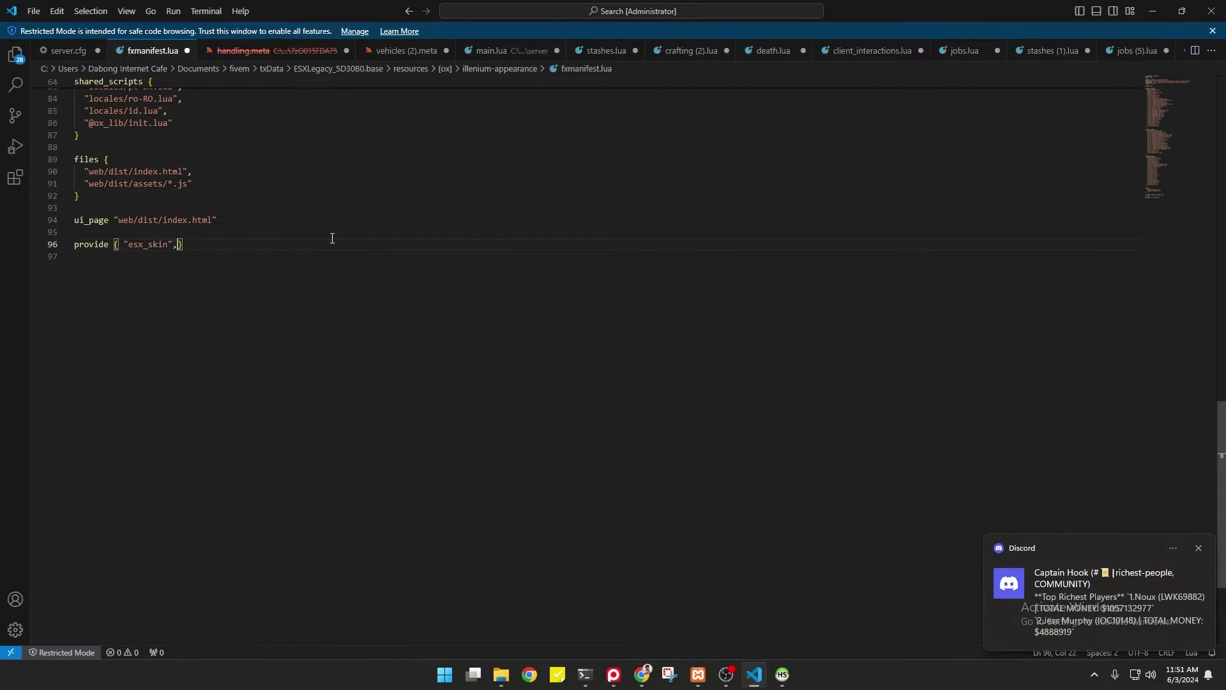
{"action": "type", "text": " skinchanger"}
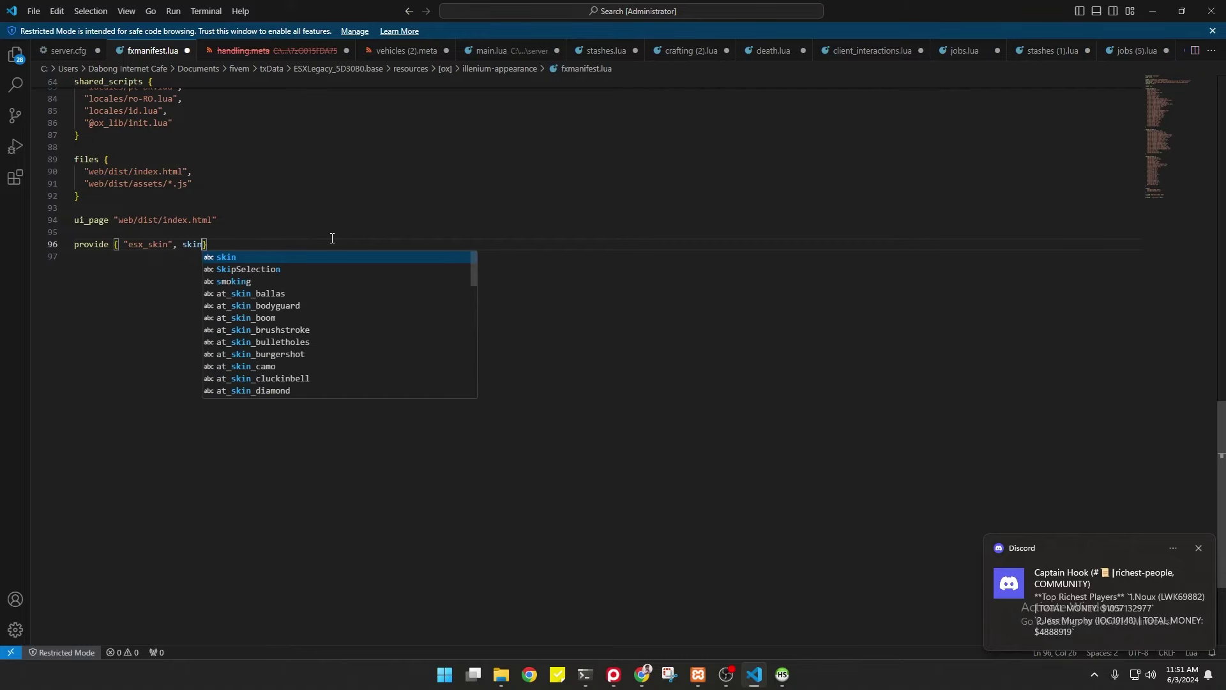
{"action": "type", "text": "\""}
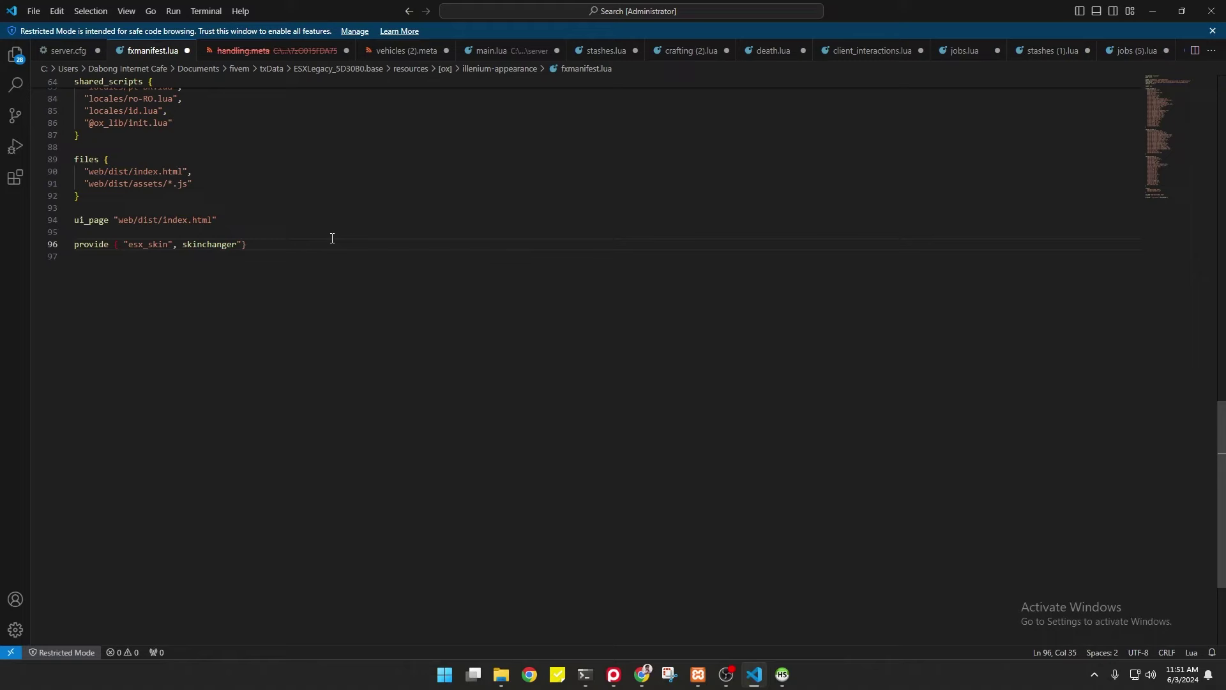
- Fix the quoting so the line reads provide { "esx_skin", "skinchanger"}, then save fxmanifest.lua
{"action": "key", "text": "Right"}
{"action": "key", "text": "Right"}
{"action": "key", "text": "Right"}
{"action": "type", "text": "\""}
{"action": "key", "text": "Down"}
{"action": "key", "text": "Up"}
{"action": "left_click", "coordinate": [35, 12]}
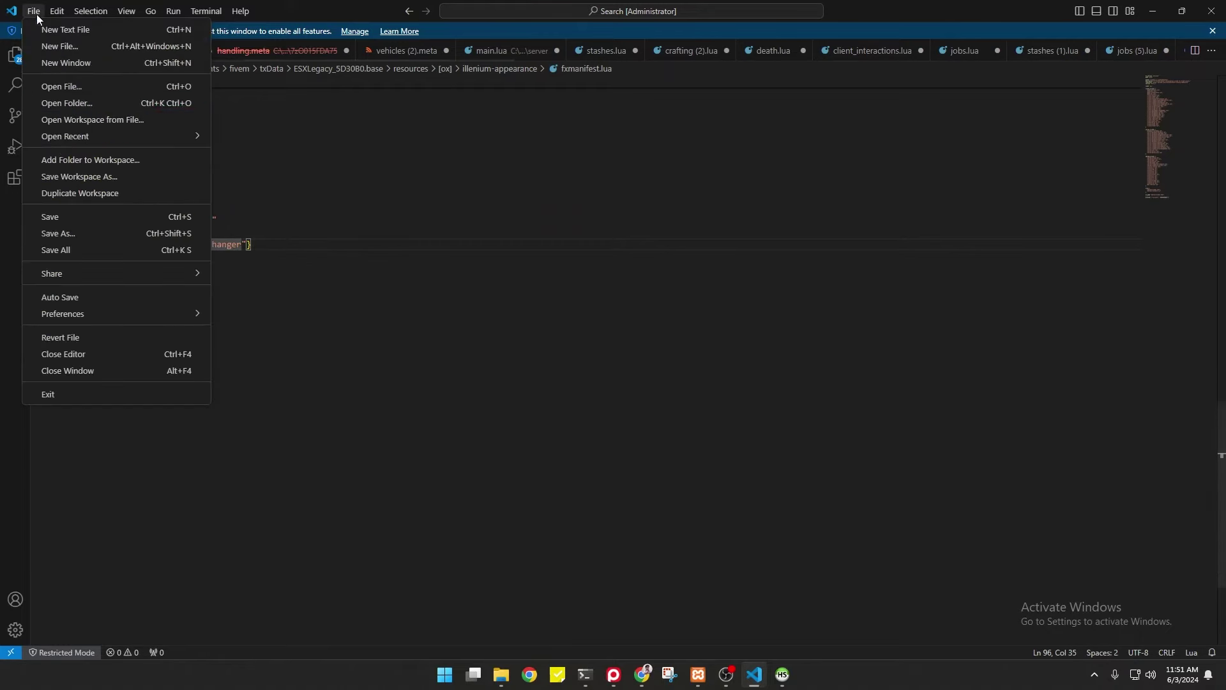
{"action": "left_click", "coordinate": [55, 222]}
- Close the code editor and the running server console to stop the server
{"action": "left_click", "coordinate": [1211, 11]}
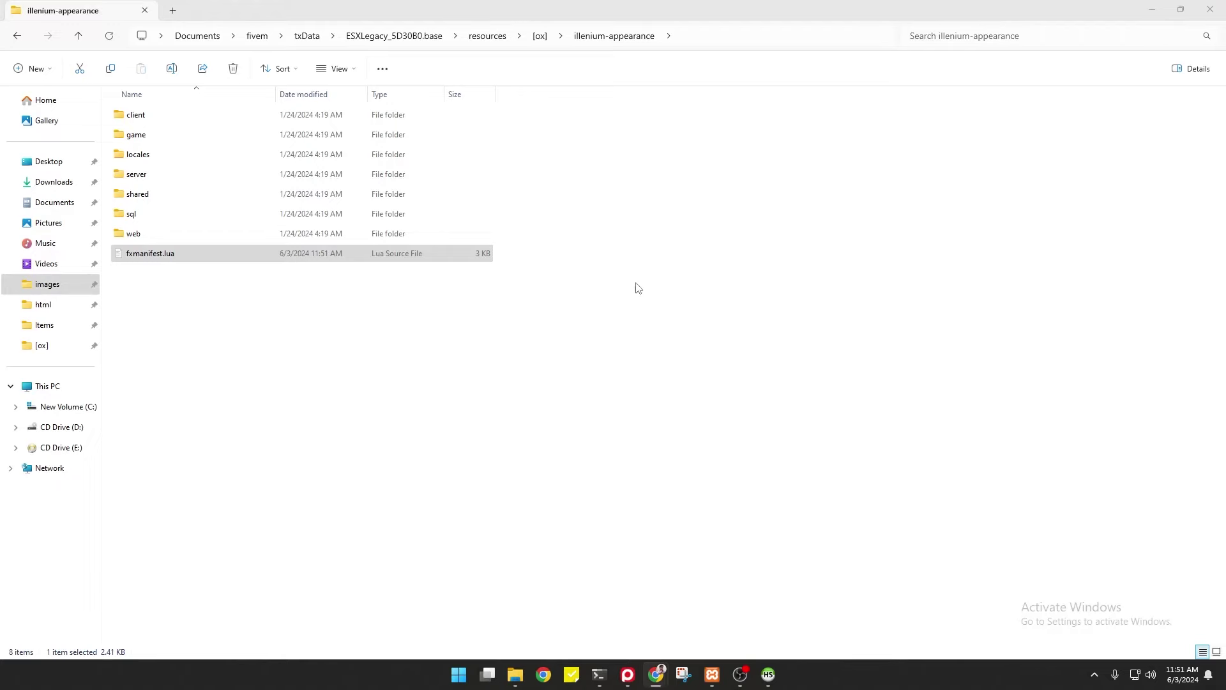
{"action": "left_click", "coordinate": [598, 674]}
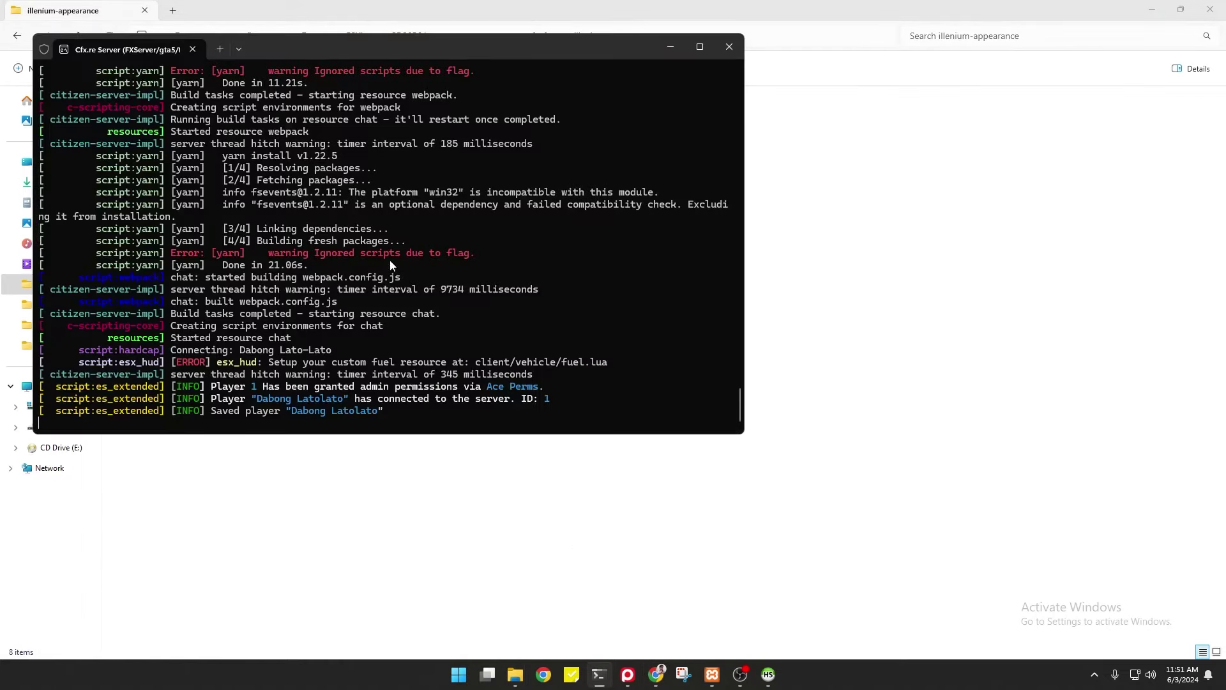
{"action": "left_click", "coordinate": [729, 51]}
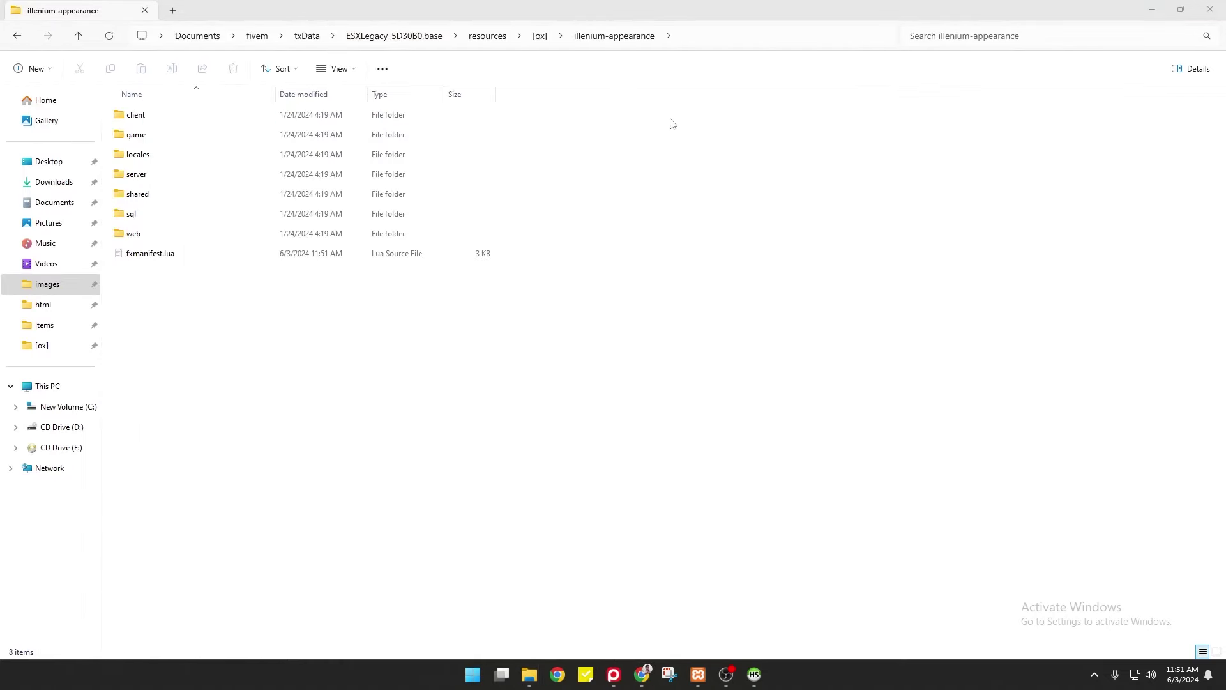
- Navigate back to the fivem server folder and relaunch FXServer.exe
{"action": "left_click", "coordinate": [15, 35]}
{"action": "left_click", "coordinate": [16, 36]}
{"action": "left_click", "coordinate": [17, 36]}
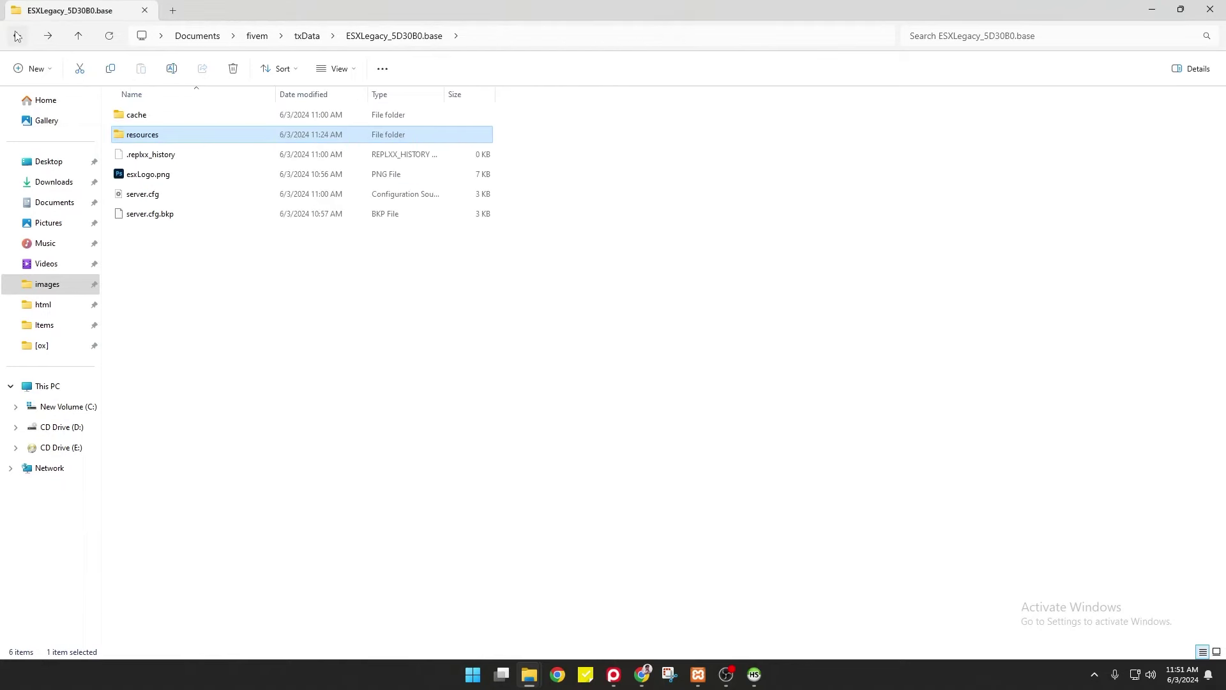
{"action": "left_click", "coordinate": [16, 36]}
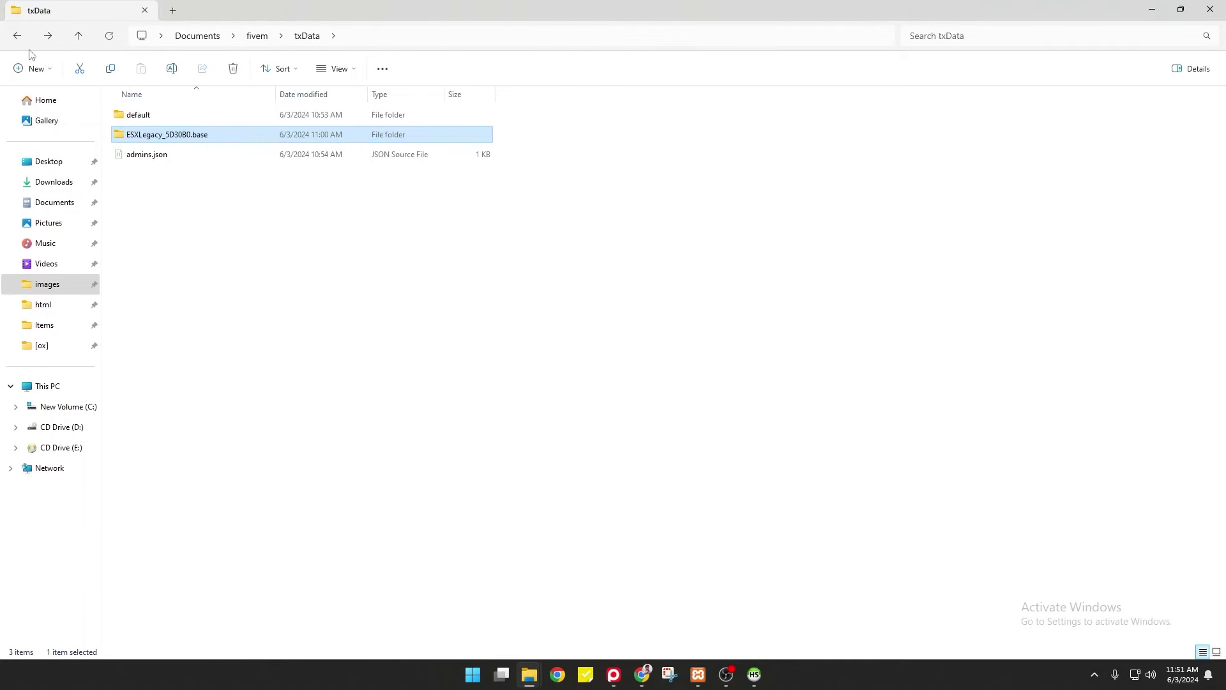
{"action": "left_click", "coordinate": [17, 36]}
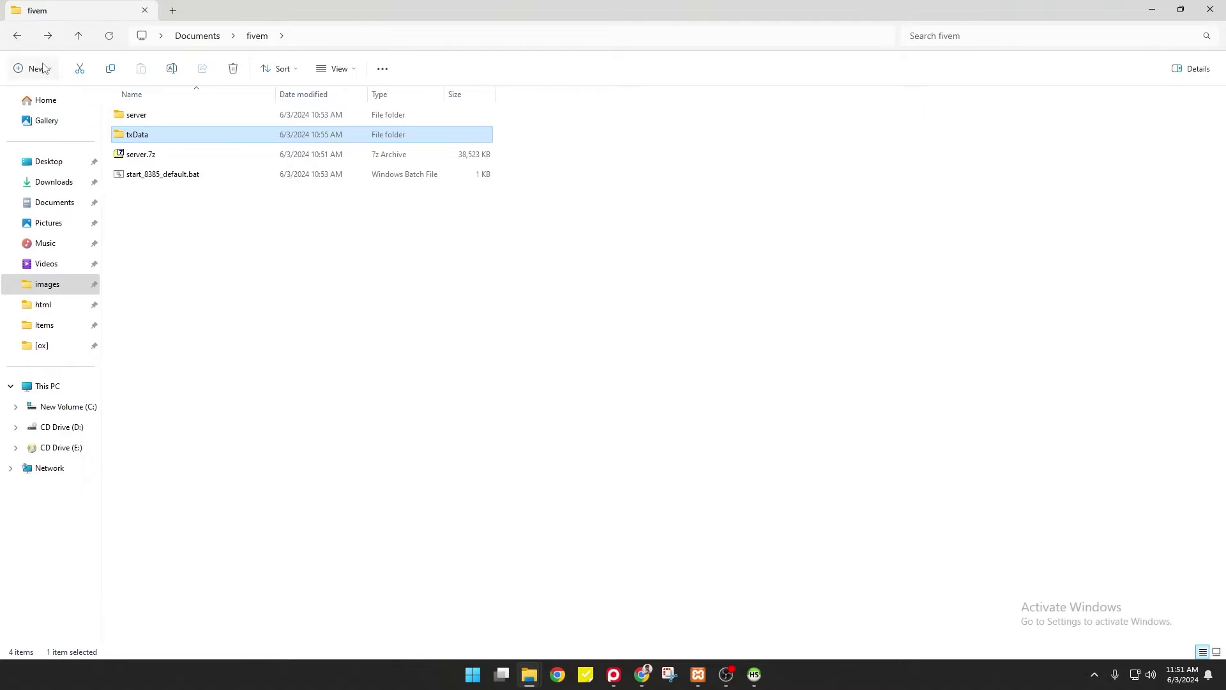
{"action": "double_click", "coordinate": [141, 118]}
{"action": "scroll", "coordinate": [153, 319], "scroll_direction": "down", "scroll_amount": 15}
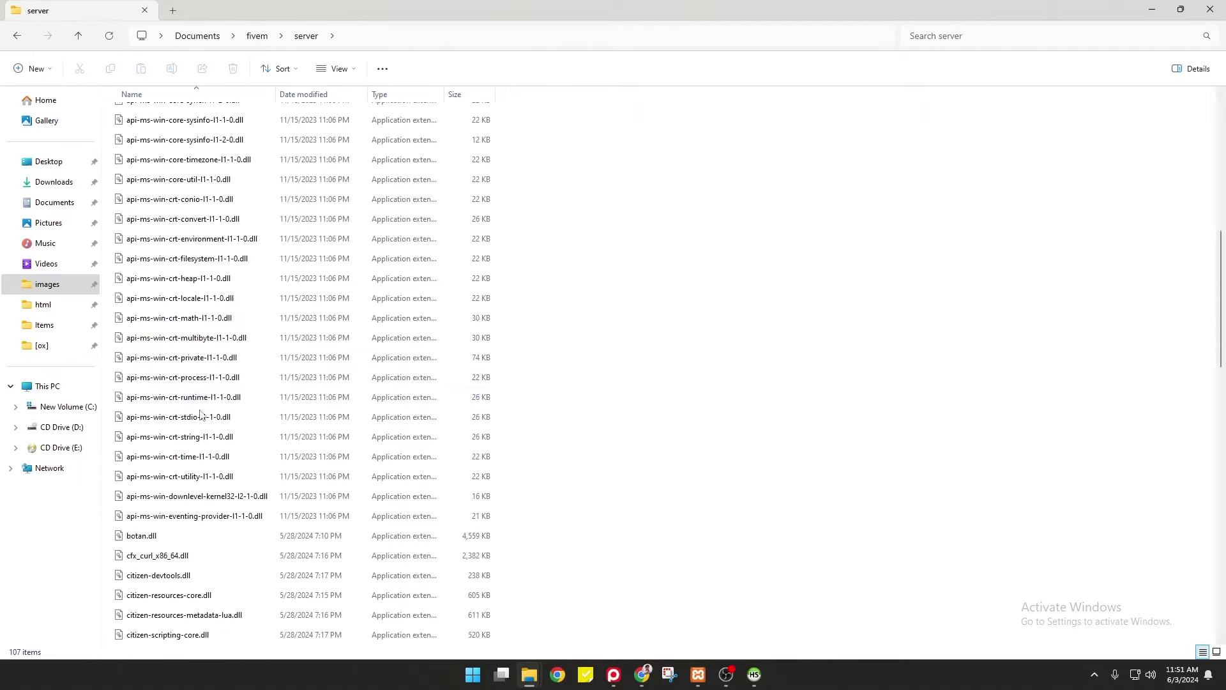
{"action": "double_click", "coordinate": [147, 298]}
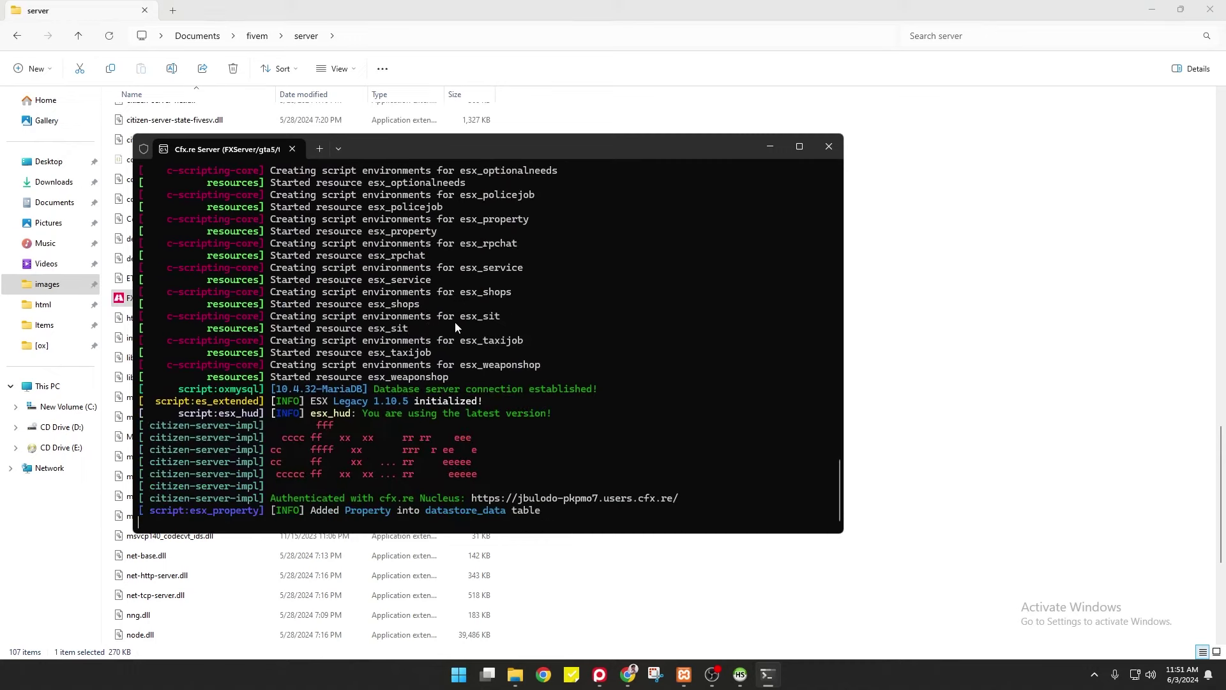
- Scroll up the server log to the illenium-appearance ox_lib errors, then return to File Explorer
{"action": "left_click_drag", "start_coordinate": [837, 480], "coordinate": [853, 300]}
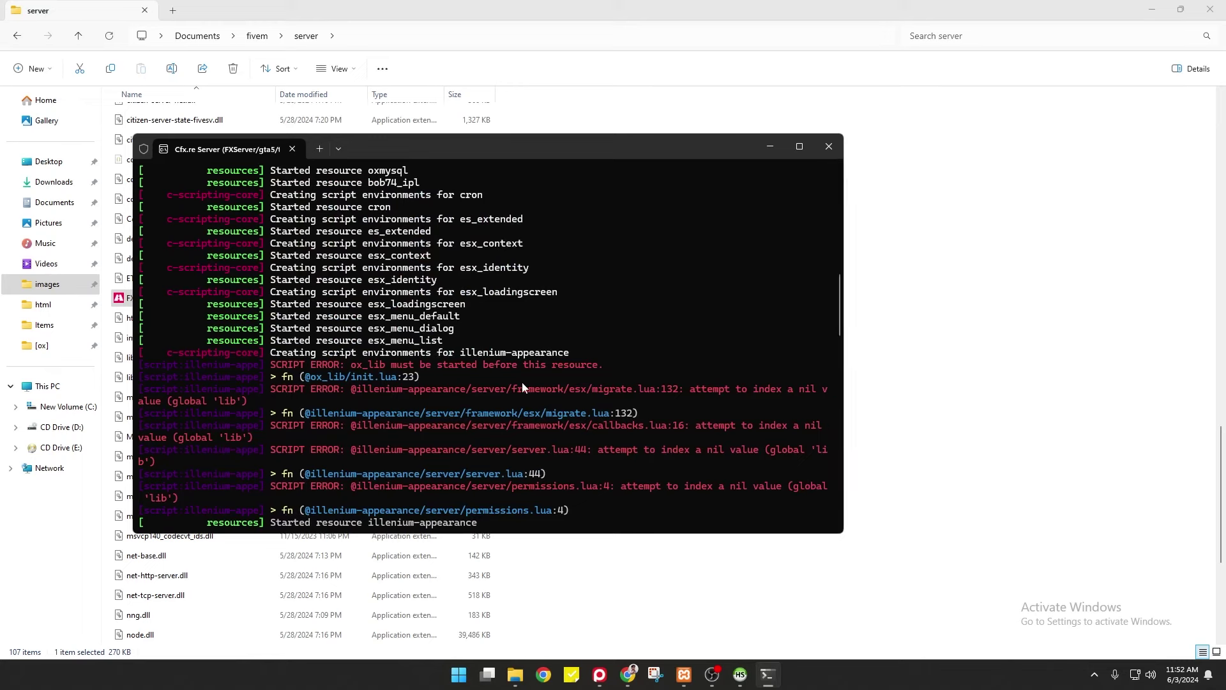
{"action": "key", "text": "alt+Tab"}
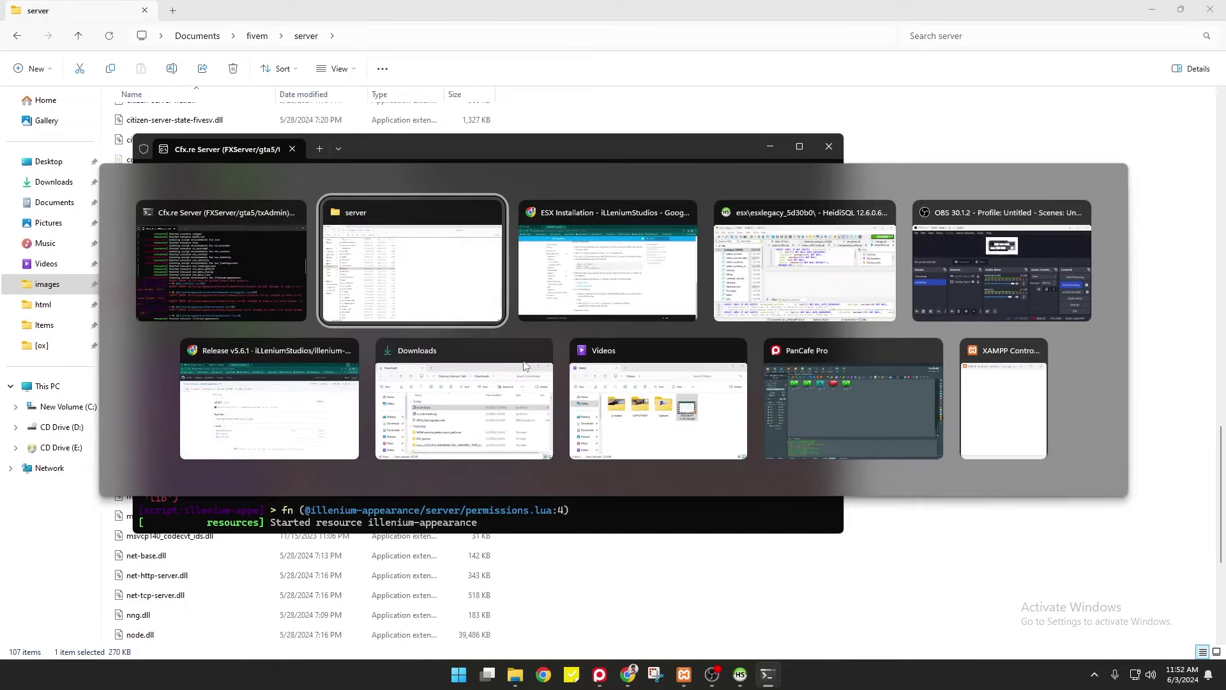
{"action": "key", "text": "Escape"}
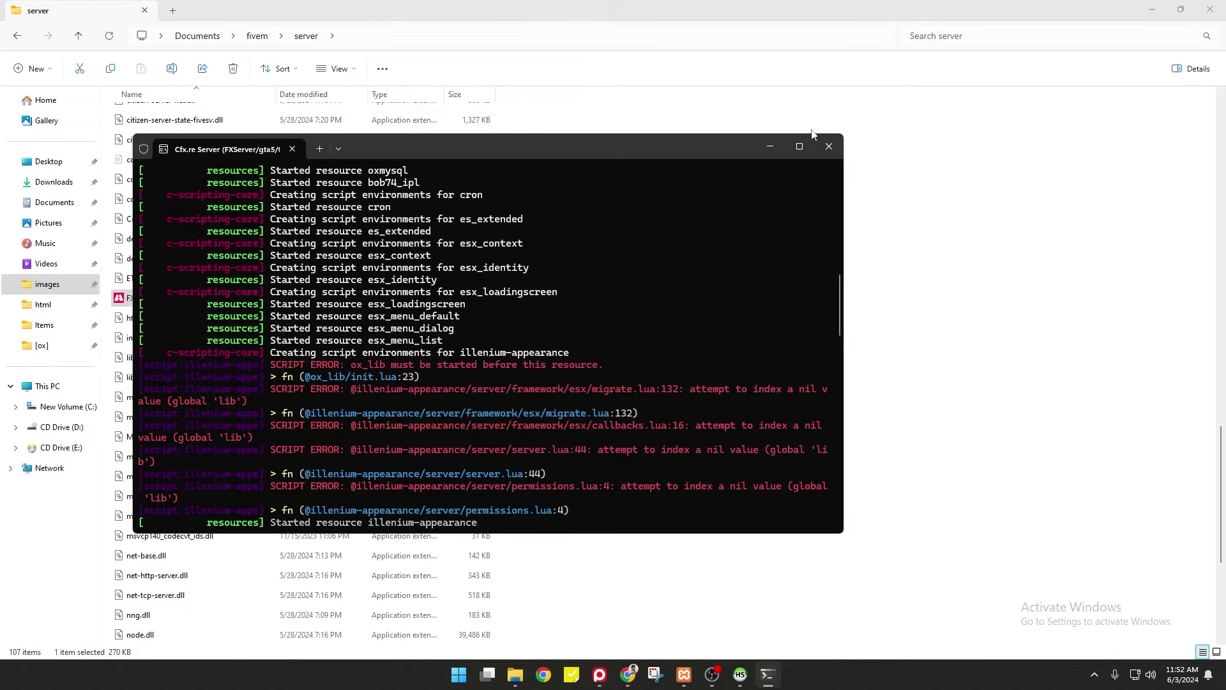
{"action": "left_click", "coordinate": [812, 131]}
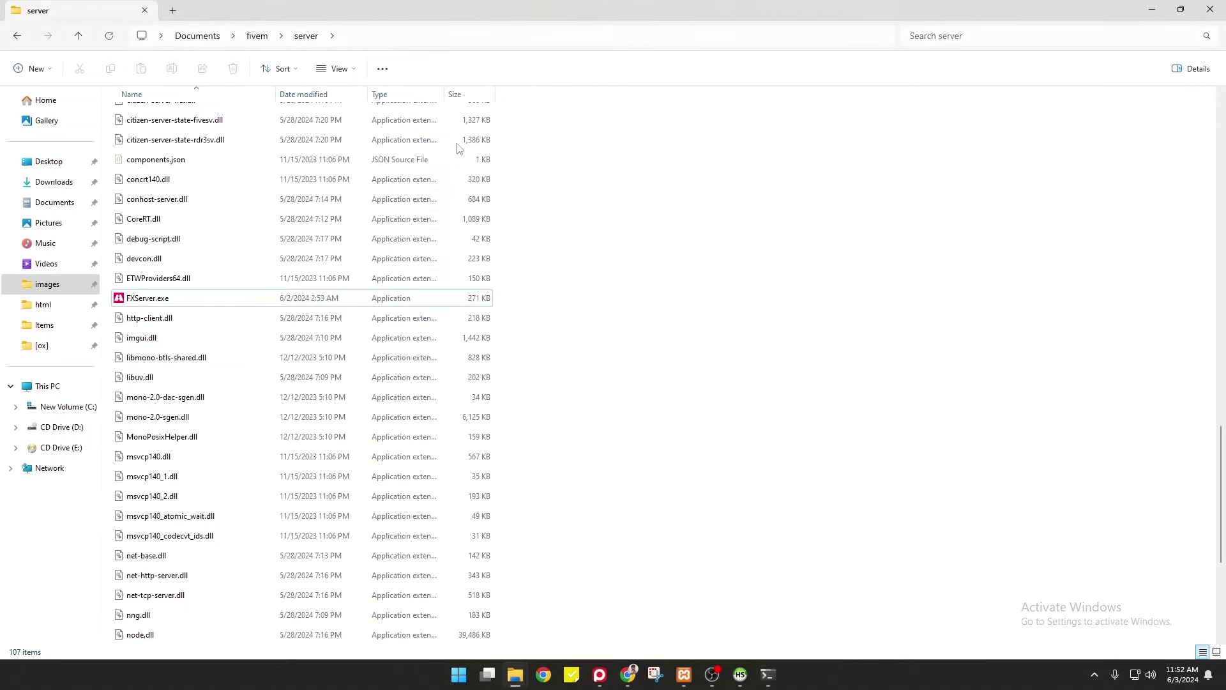
- Open server.cfg from fivem > txData > ESXLegacy_5D30B0.base in the code editor
{"action": "left_click", "coordinate": [17, 37]}
{"action": "double_click", "coordinate": [151, 142]}
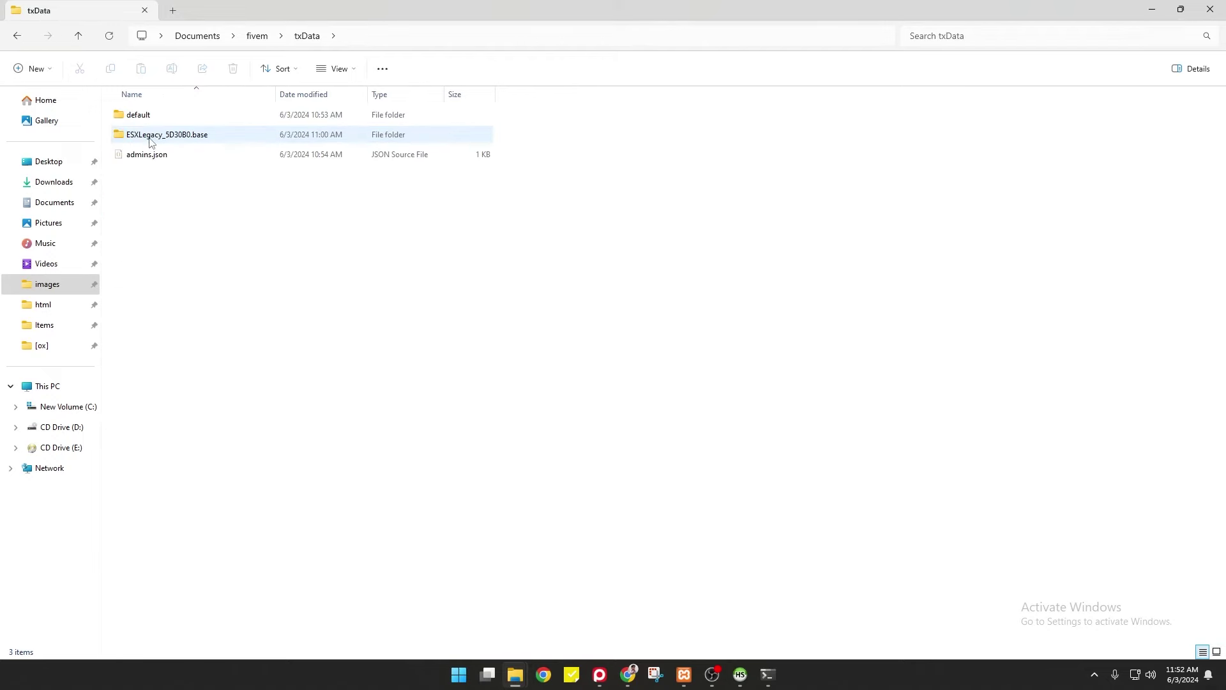
{"action": "double_click", "coordinate": [145, 139]}
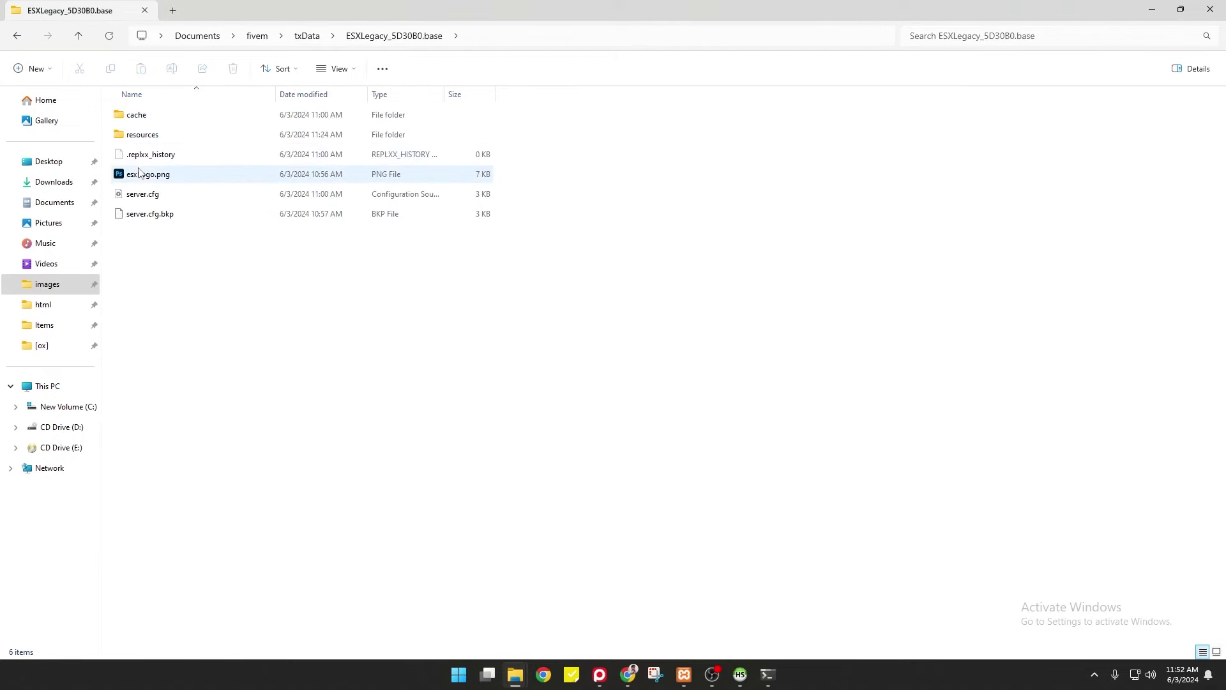
{"action": "left_click", "coordinate": [134, 199]}
{"action": "double_click", "coordinate": [134, 199]}
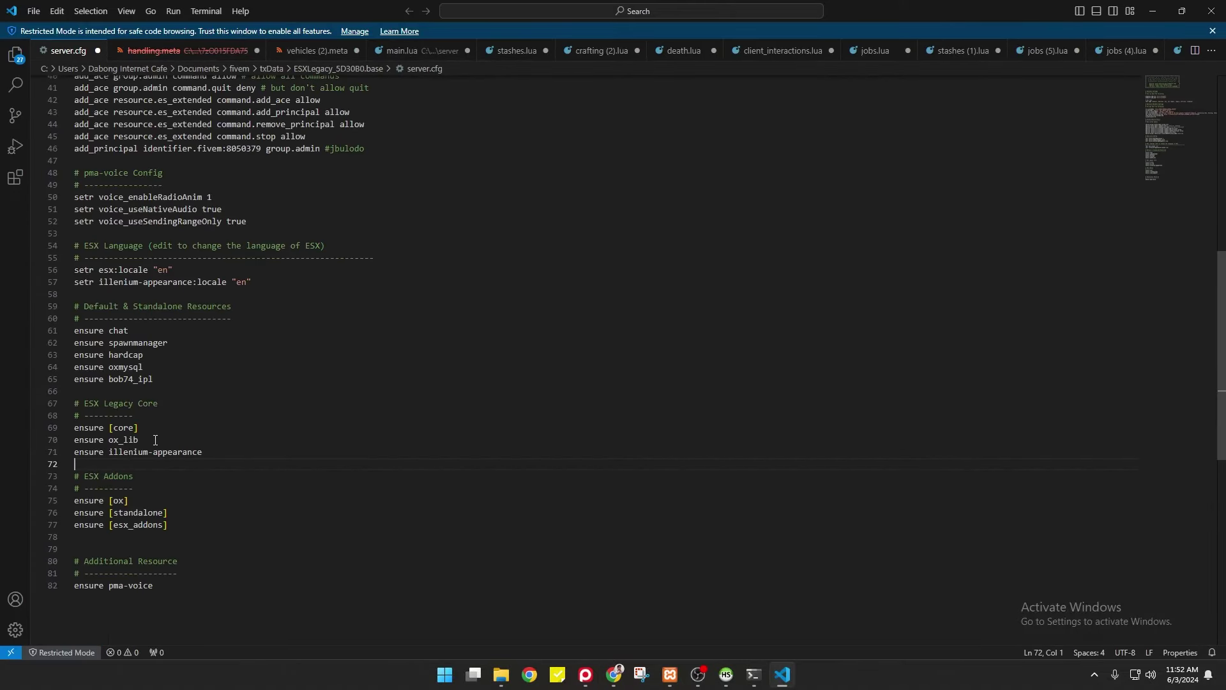
- Move 'ensure ox_lib' above 'ensure [core]' and save server.cfg
{"action": "left_click_drag", "start_coordinate": [155, 440], "coordinate": [70, 440]}
{"action": "key", "text": "ctrl+c"}
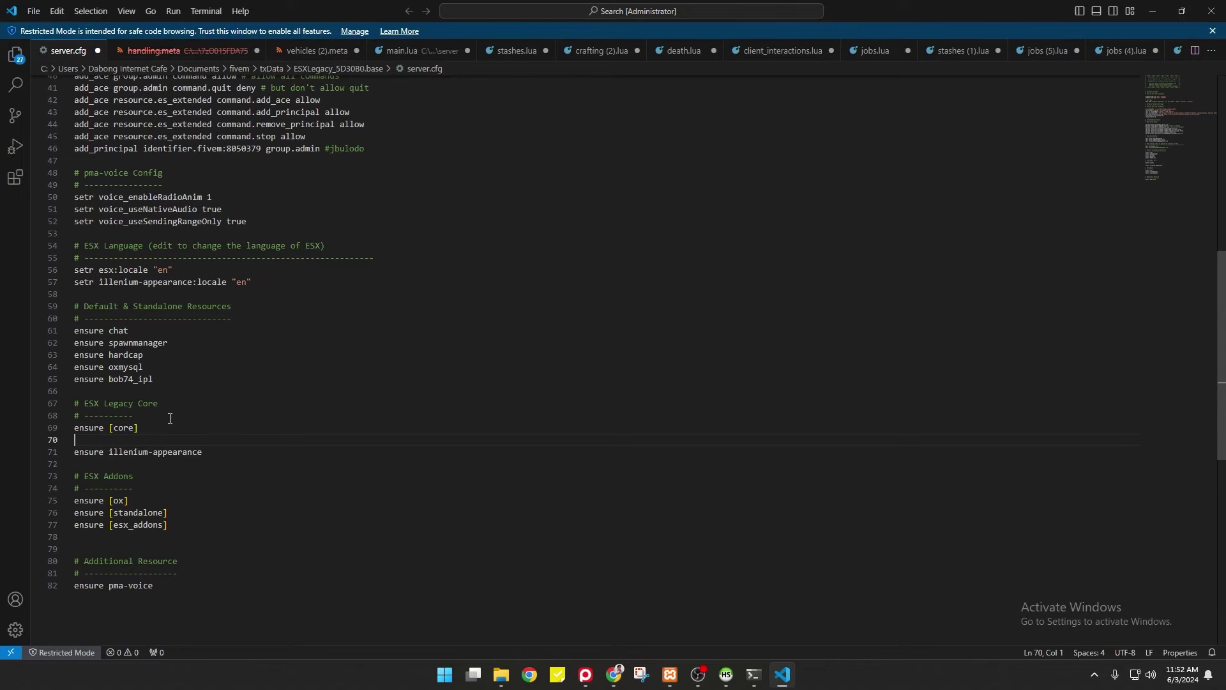
{"action": "key", "text": "BackSpace"}
{"action": "key", "text": "Return"}
{"action": "key", "text": "ctrl+v"}
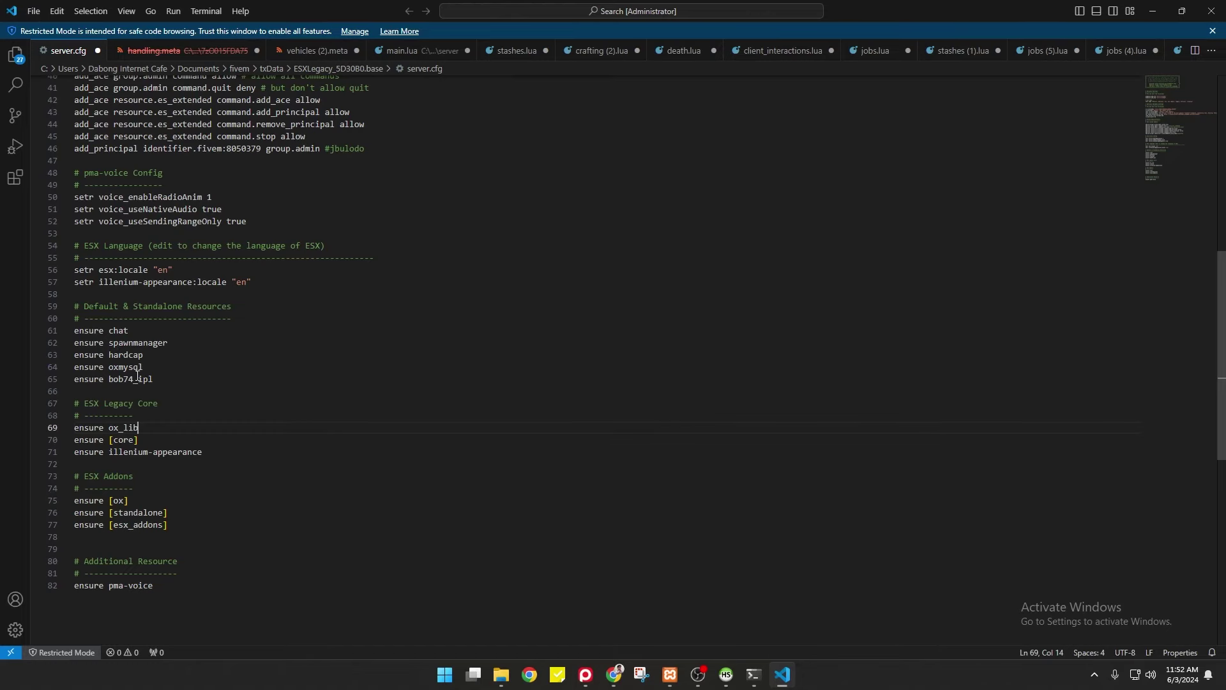
{"action": "scroll", "coordinate": [137, 377], "scroll_direction": "up", "scroll_amount": 7}
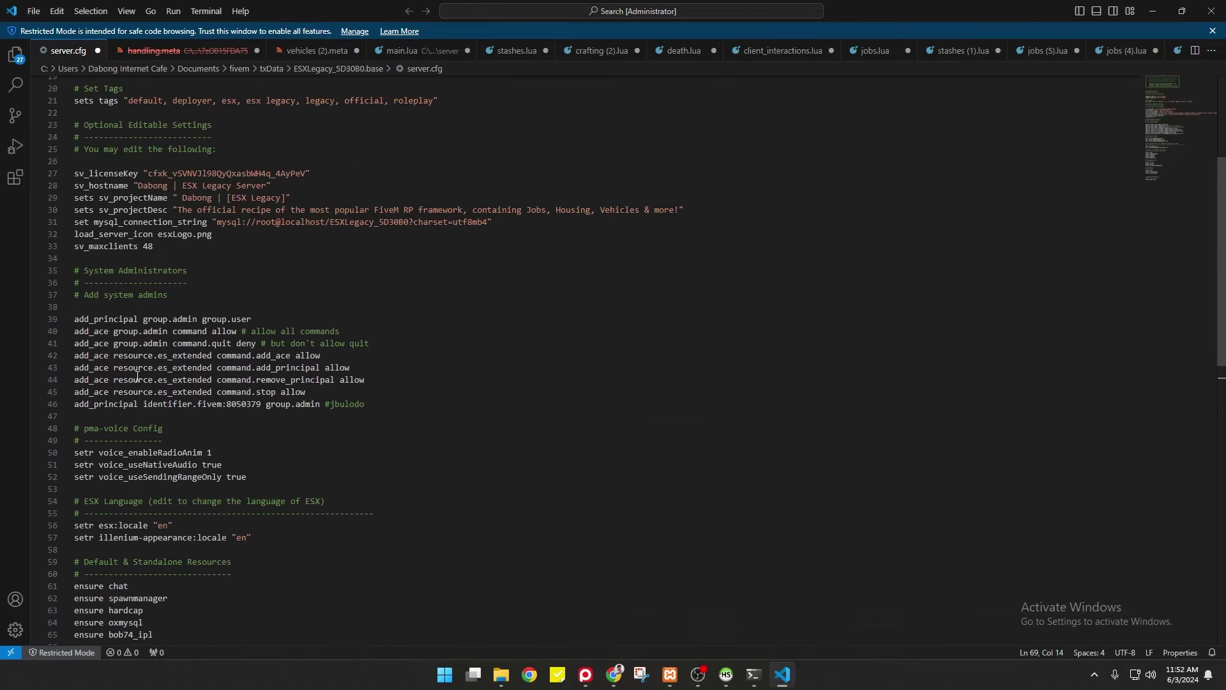
{"action": "scroll", "coordinate": [137, 376], "scroll_direction": "down", "scroll_amount": 12}
{"action": "left_click", "coordinate": [31, 11]}
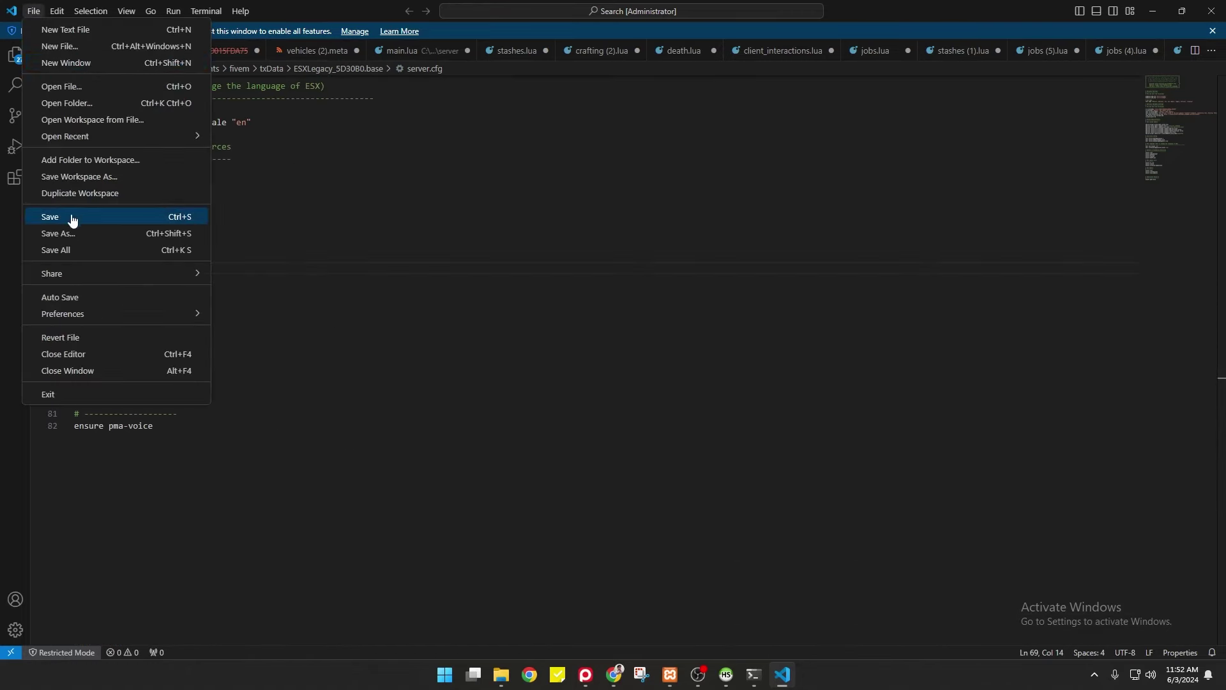
{"action": "left_click", "coordinate": [73, 220]}
- Close the old Cfx.re Server console window
{"action": "key", "text": "alt+Tab"}
{"action": "left_click", "coordinate": [585, 290]}
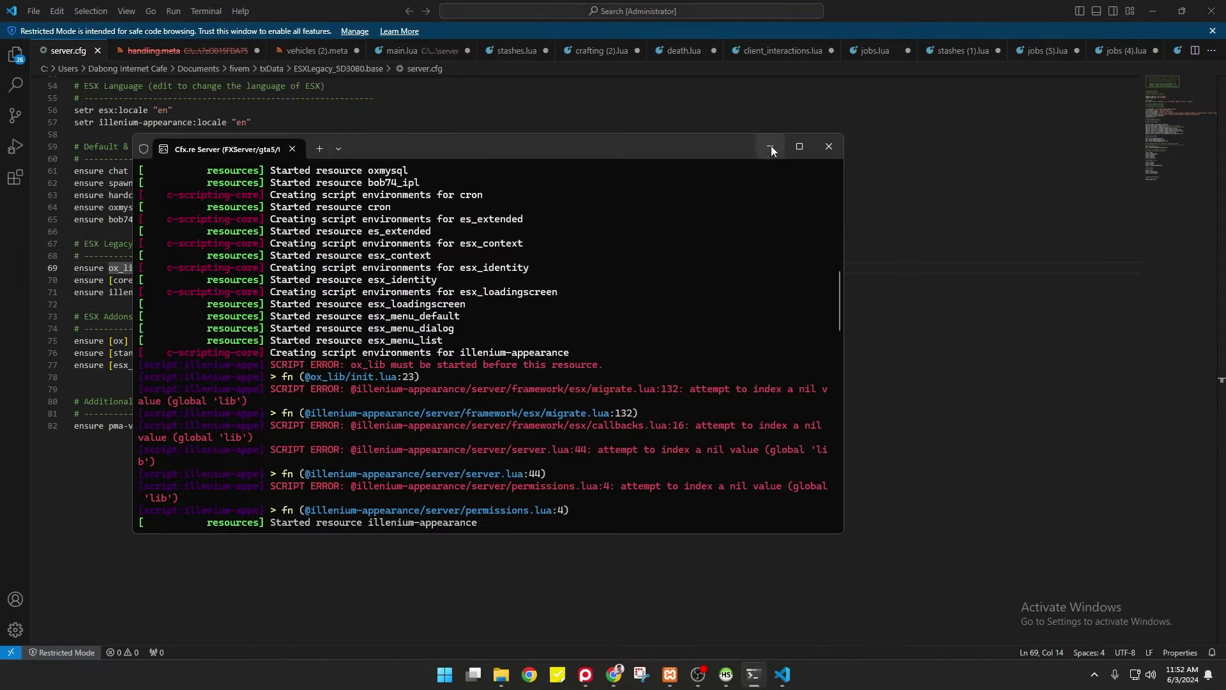
{"action": "left_click", "coordinate": [842, 146]}
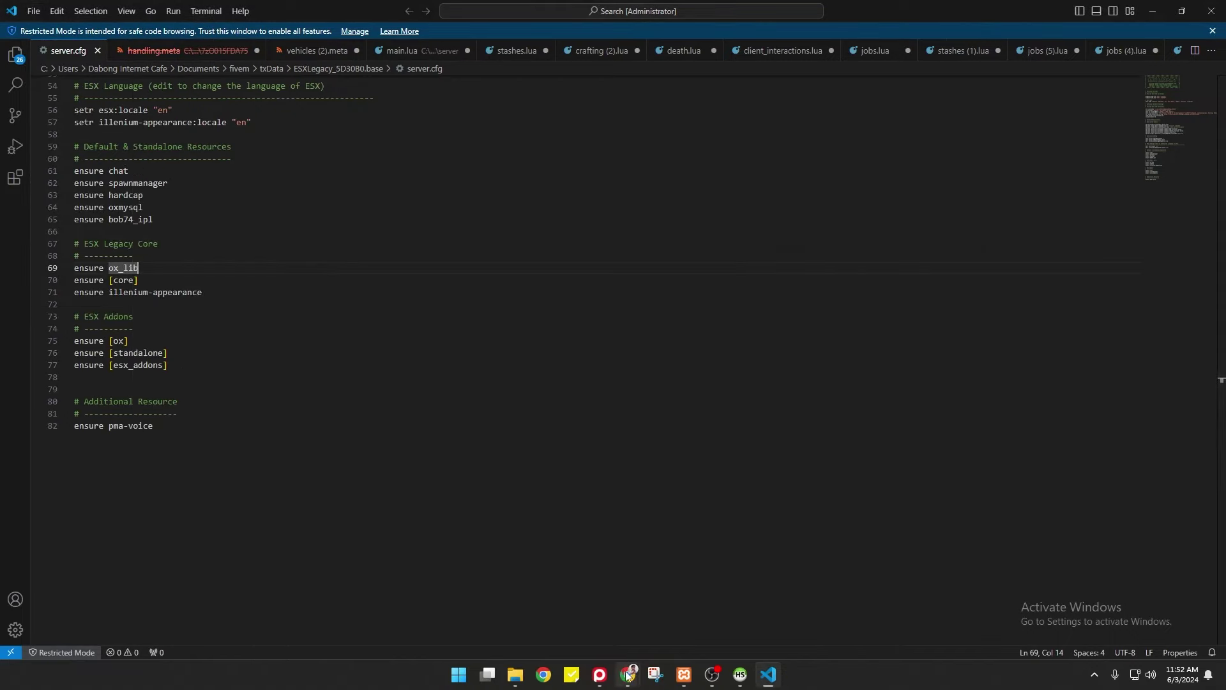
{"action": "key", "text": "alt+Tab"}
- In a new Explorer tab, go to Documents > fivem > server and launch FXServer.exe
{"action": "left_click", "coordinate": [327, 318]}
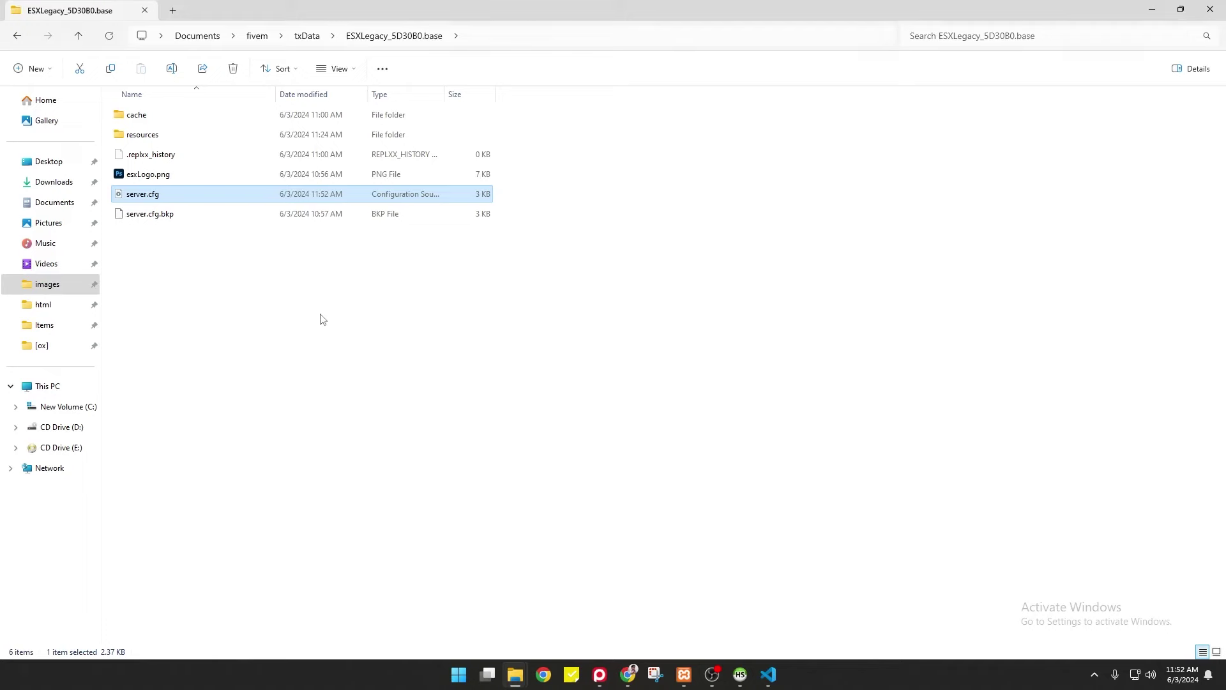
{"action": "left_click", "coordinate": [173, 10]}
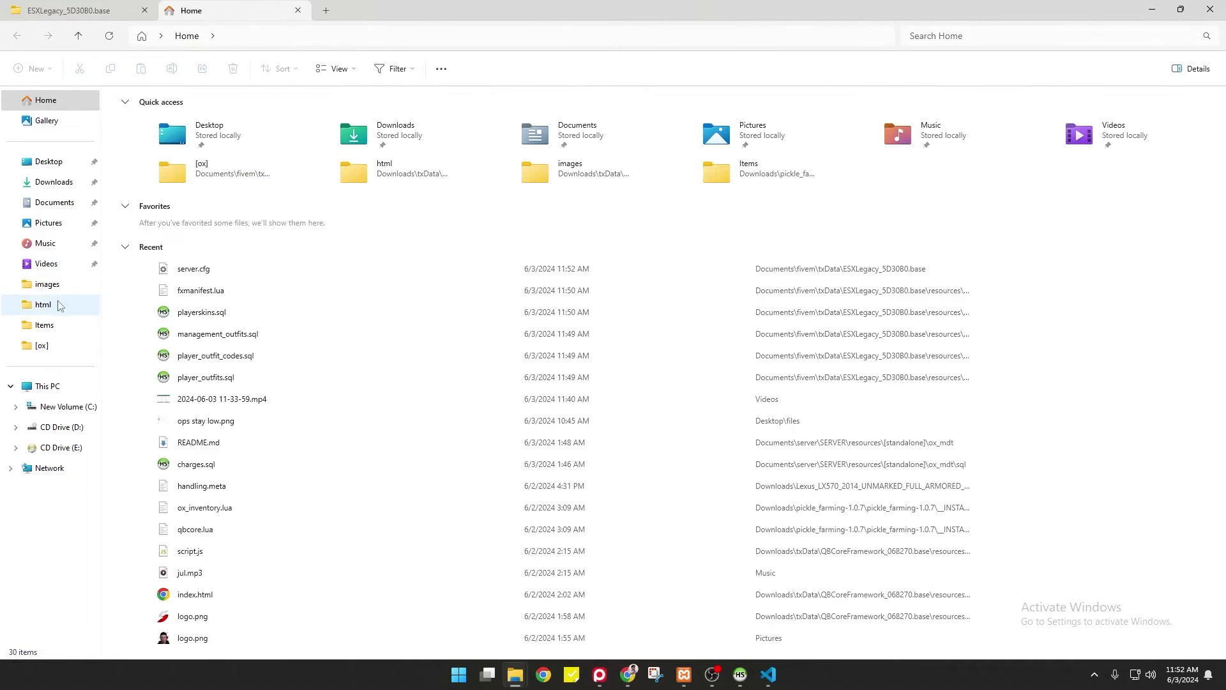
{"action": "left_click", "coordinate": [51, 203]}
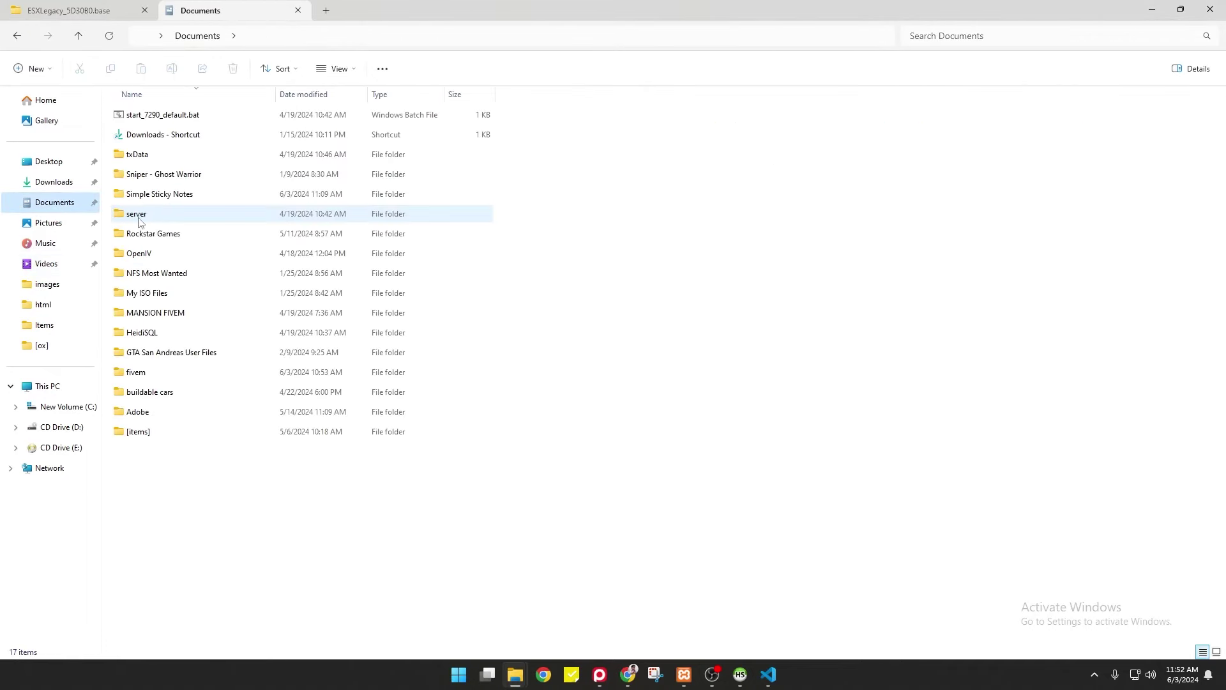
{"action": "double_click", "coordinate": [143, 373]}
{"action": "double_click", "coordinate": [137, 115]}
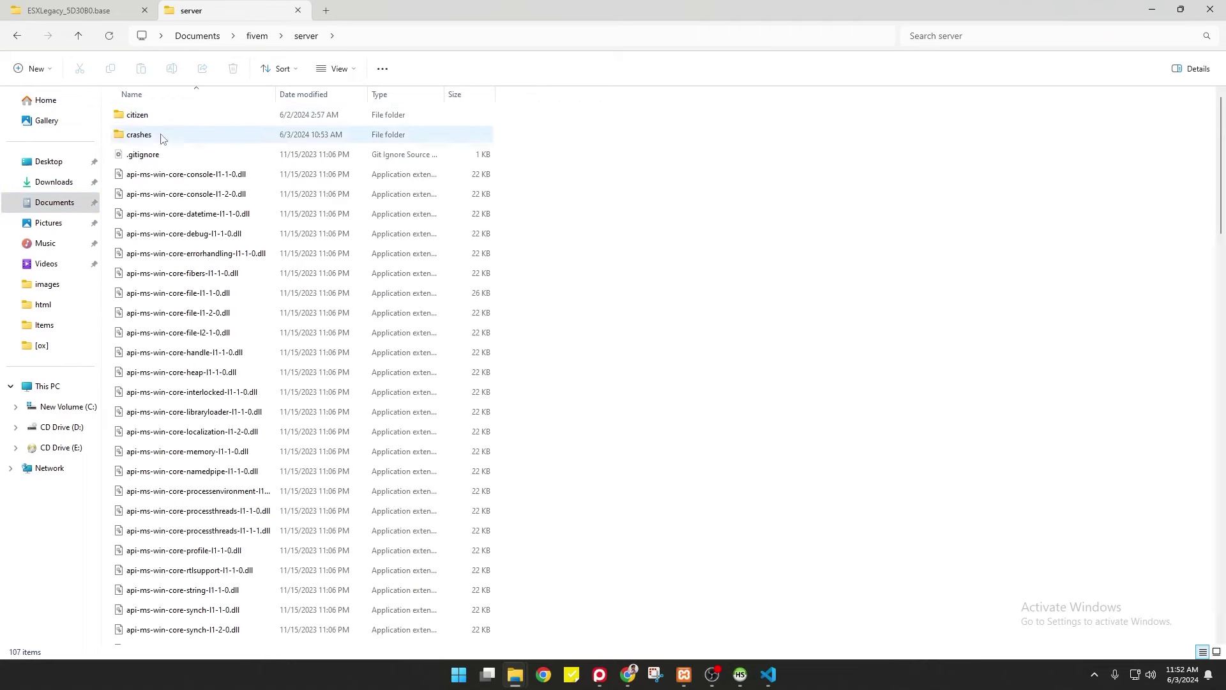
{"action": "scroll", "coordinate": [155, 506], "scroll_direction": "down", "scroll_amount": 15}
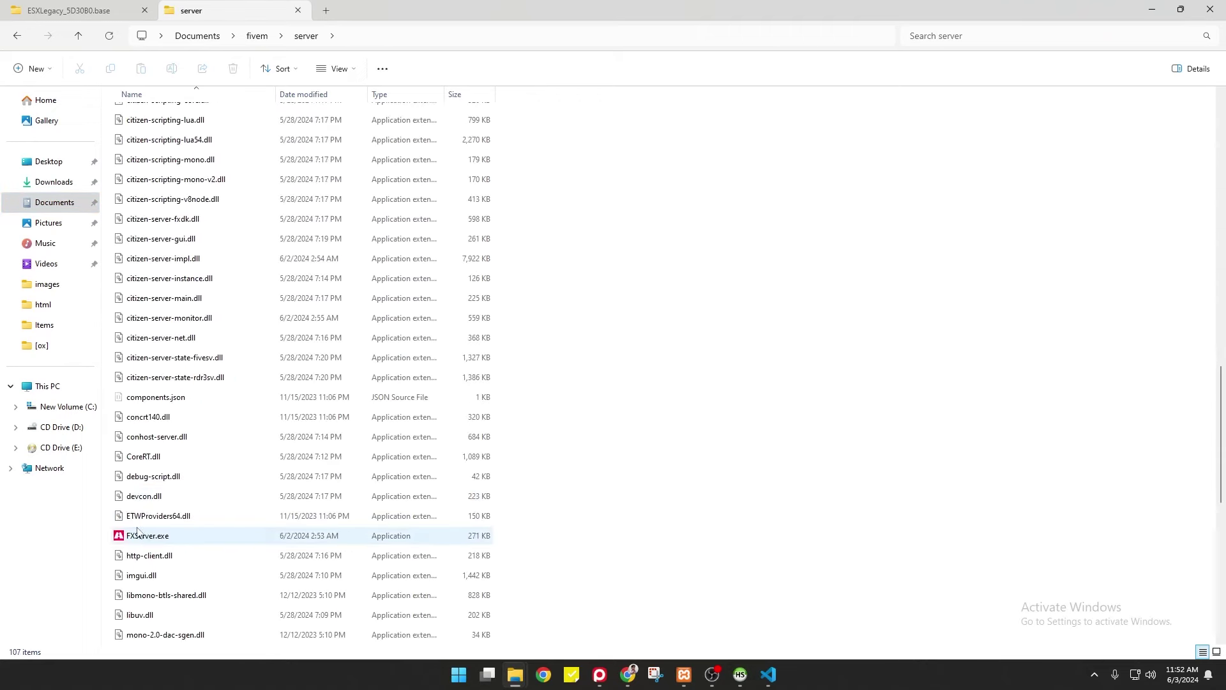
{"action": "left_click", "coordinate": [138, 534]}
{"action": "double_click", "coordinate": [138, 534]}
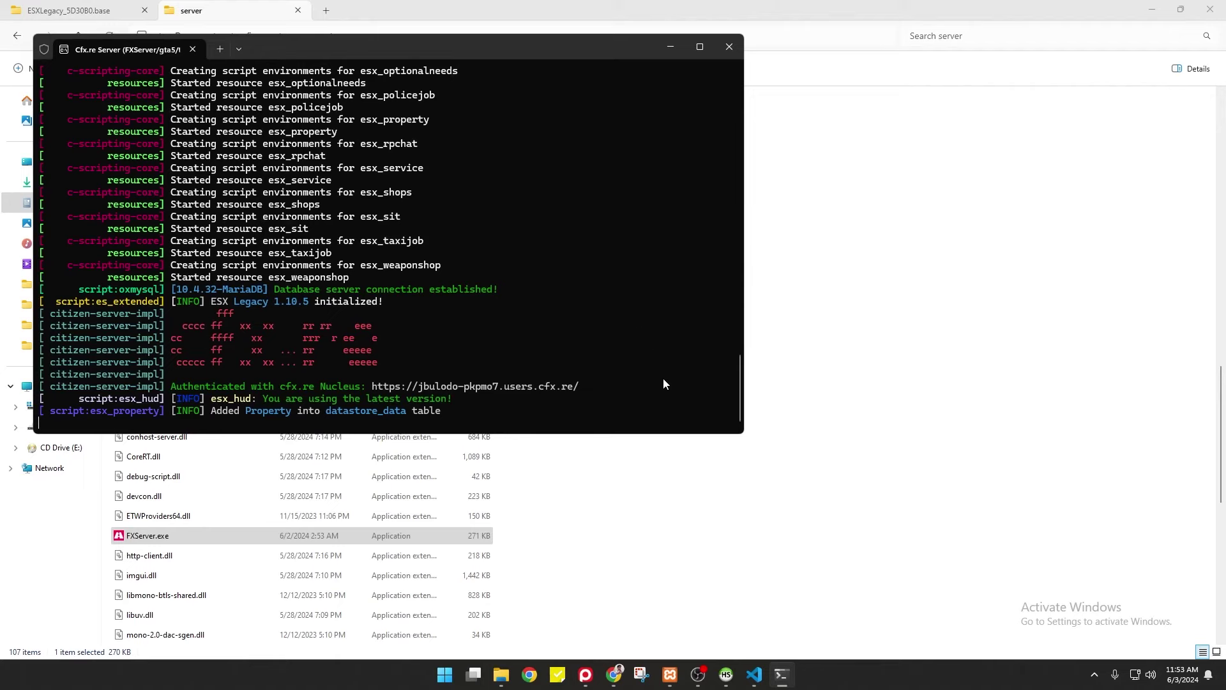
- Review server.cfg down to its end in the code editor
{"action": "key", "text": "alt+Tab"}
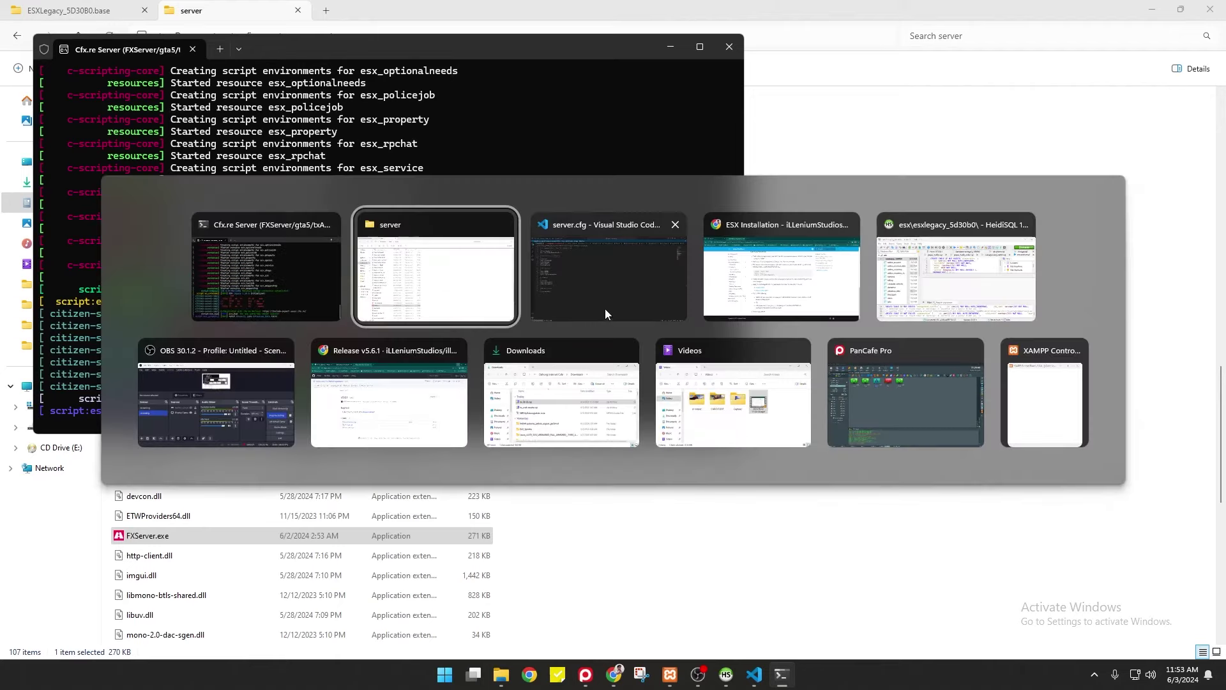
{"action": "left_click", "coordinate": [604, 308]}
{"action": "scroll", "coordinate": [265, 446], "scroll_direction": "up", "scroll_amount": 15}
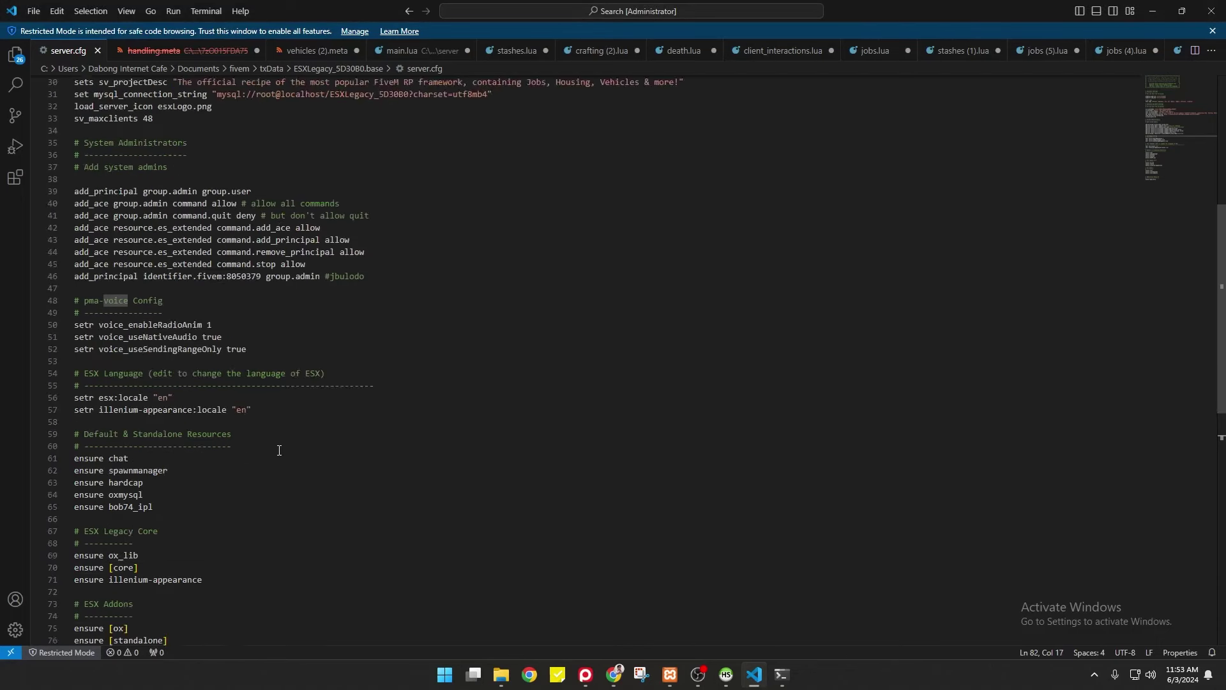
{"action": "key", "text": "ctrl+End"}
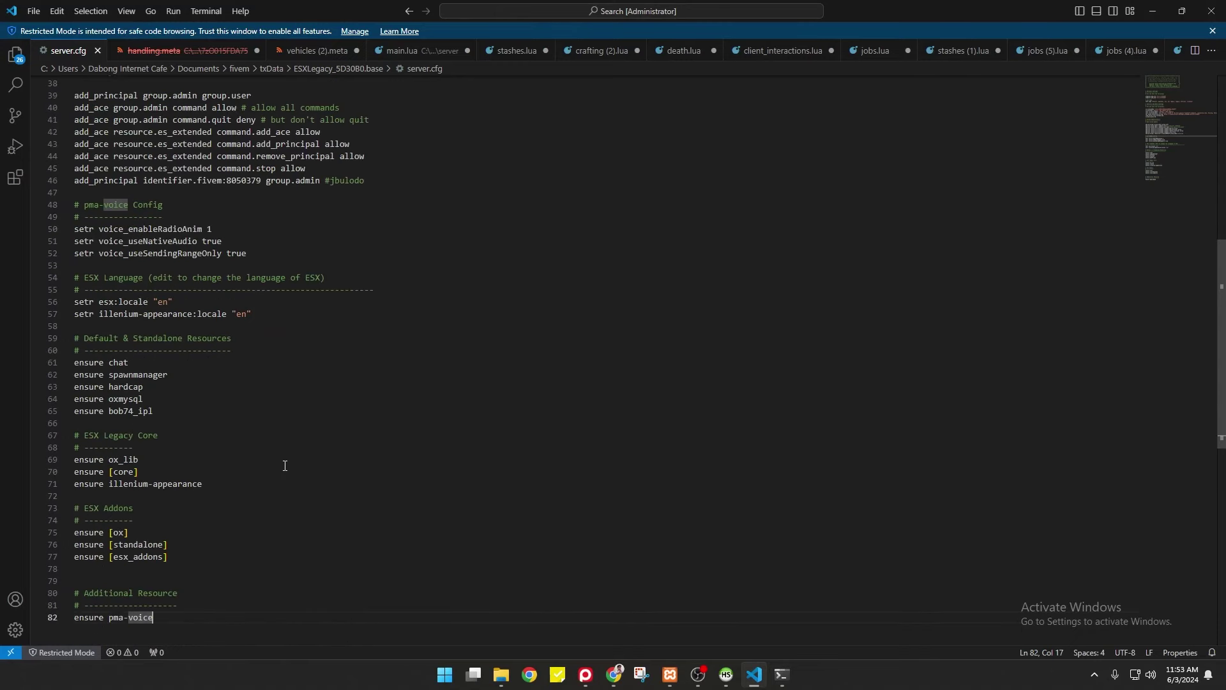
{"action": "scroll", "coordinate": [285, 464], "scroll_direction": "down", "scroll_amount": 3}
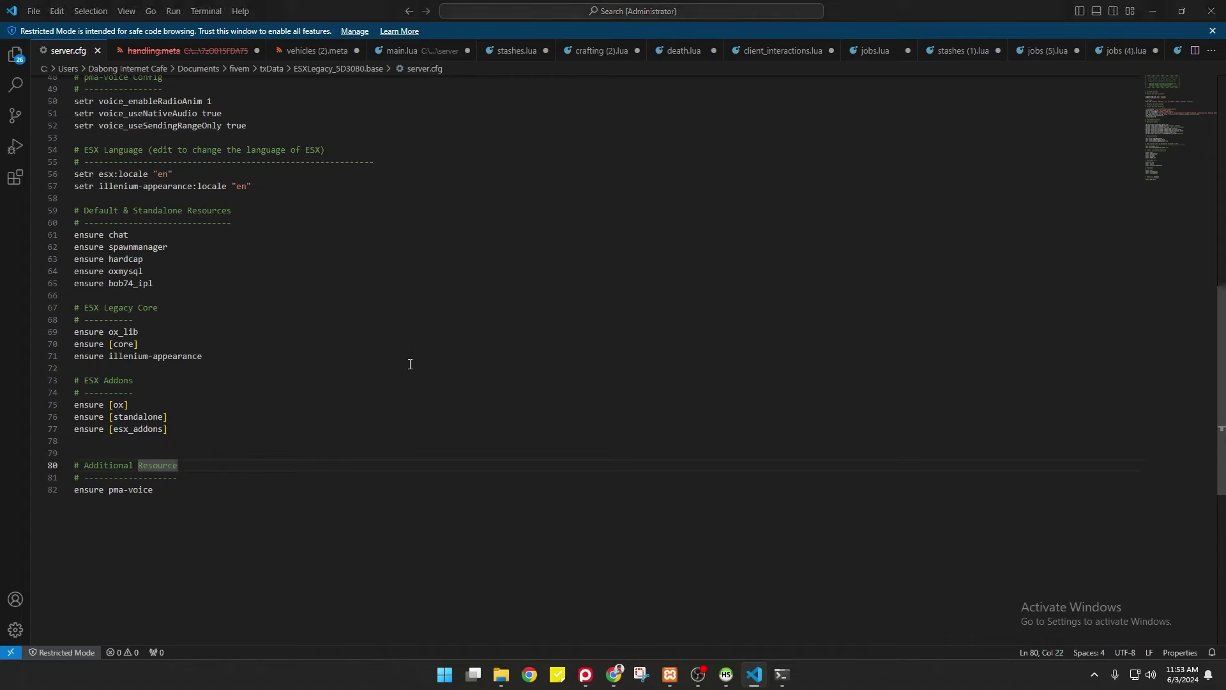
- Return to the server console, dismiss the Discord notification and open Windows search
{"action": "key", "text": "alt+Tab"}
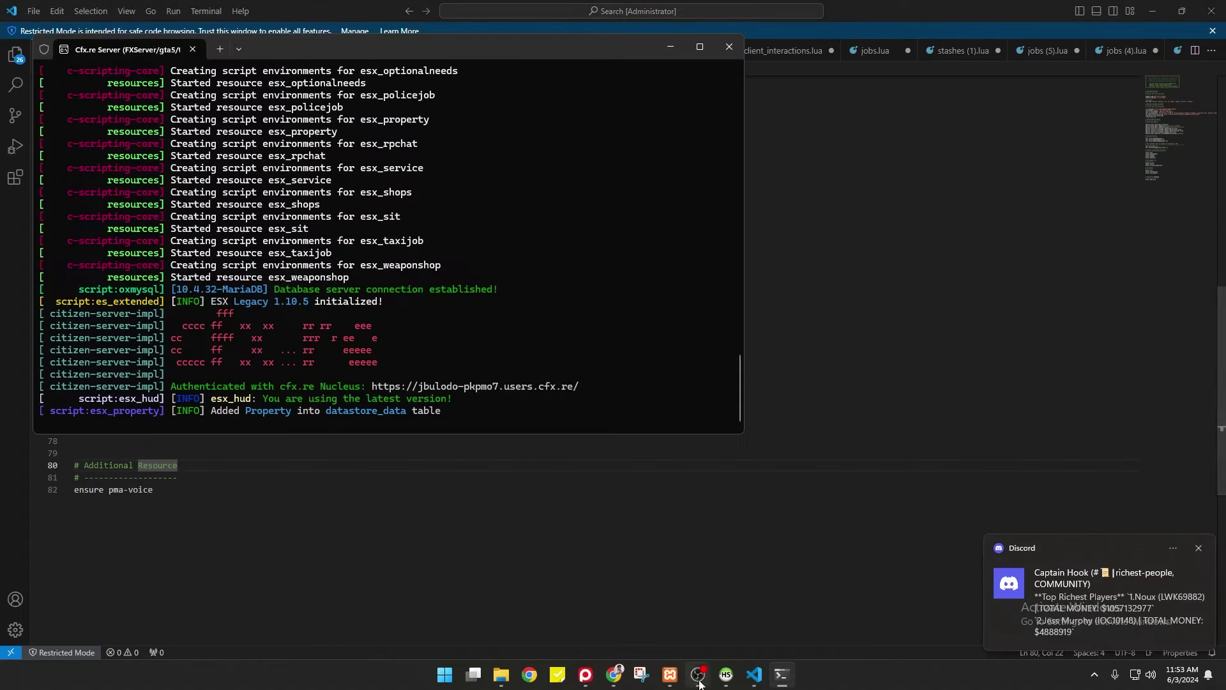
{"action": "left_click", "coordinate": [1200, 547]}
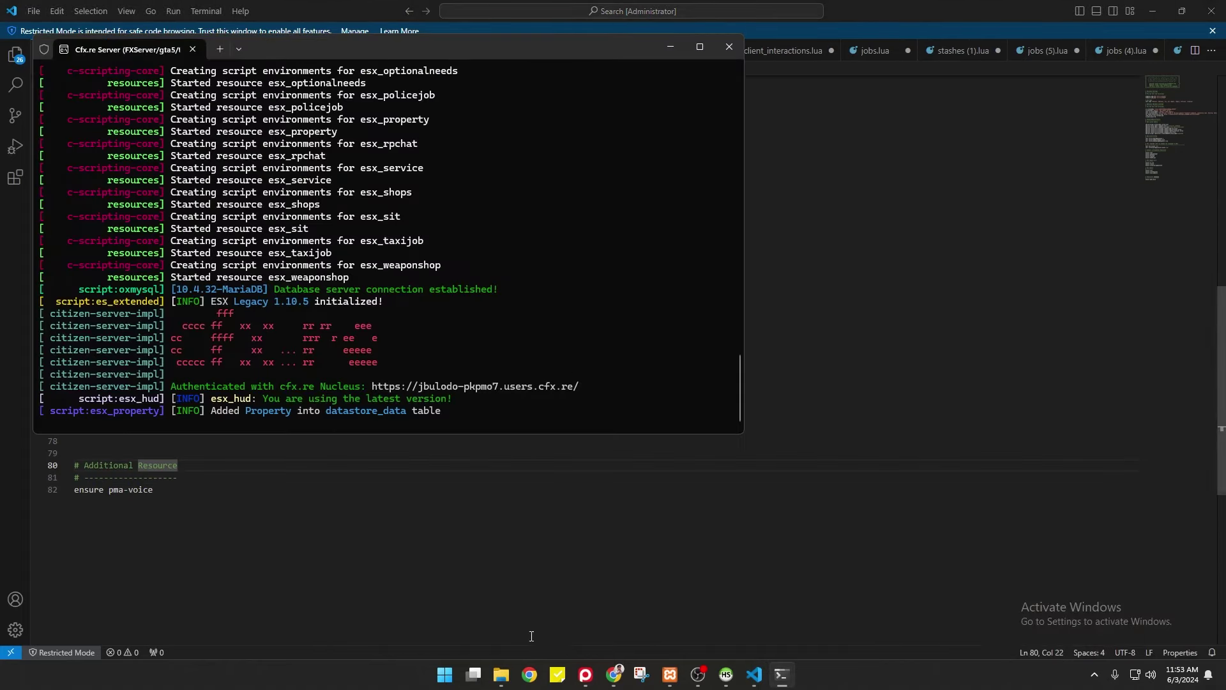
{"action": "left_click", "coordinate": [444, 674]}
- Search for 'f' and launch FiveM from the results
{"action": "type", "text": "f"}
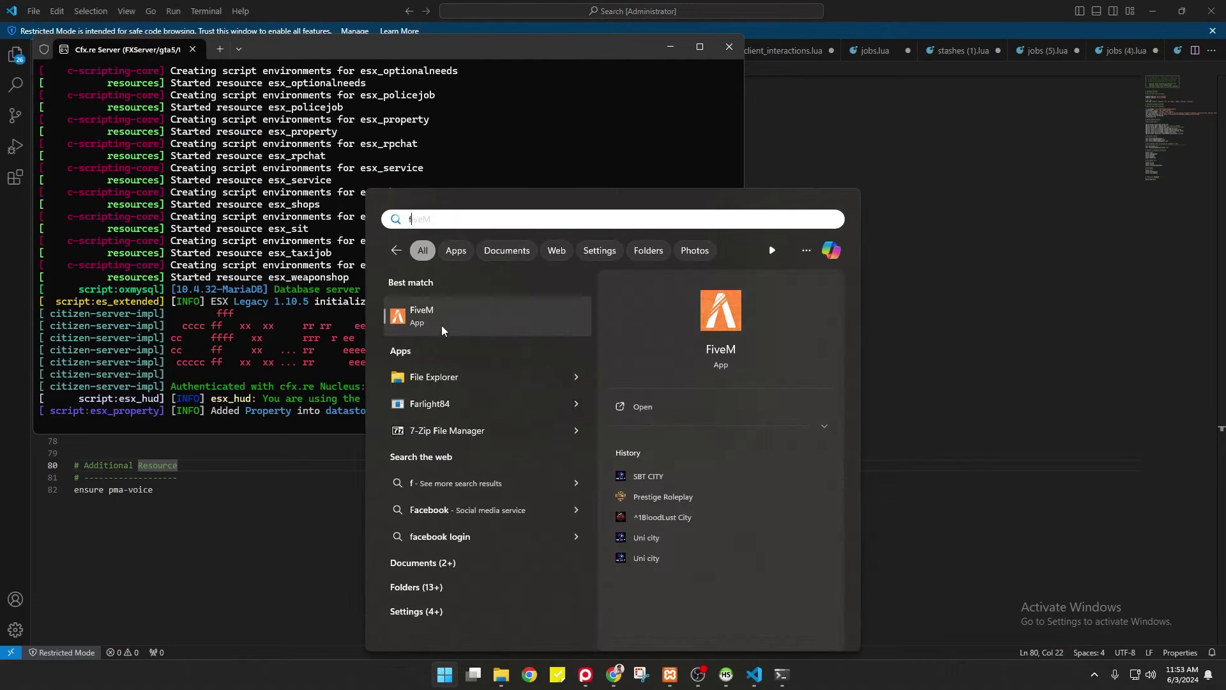
{"action": "left_click", "coordinate": [440, 326]}
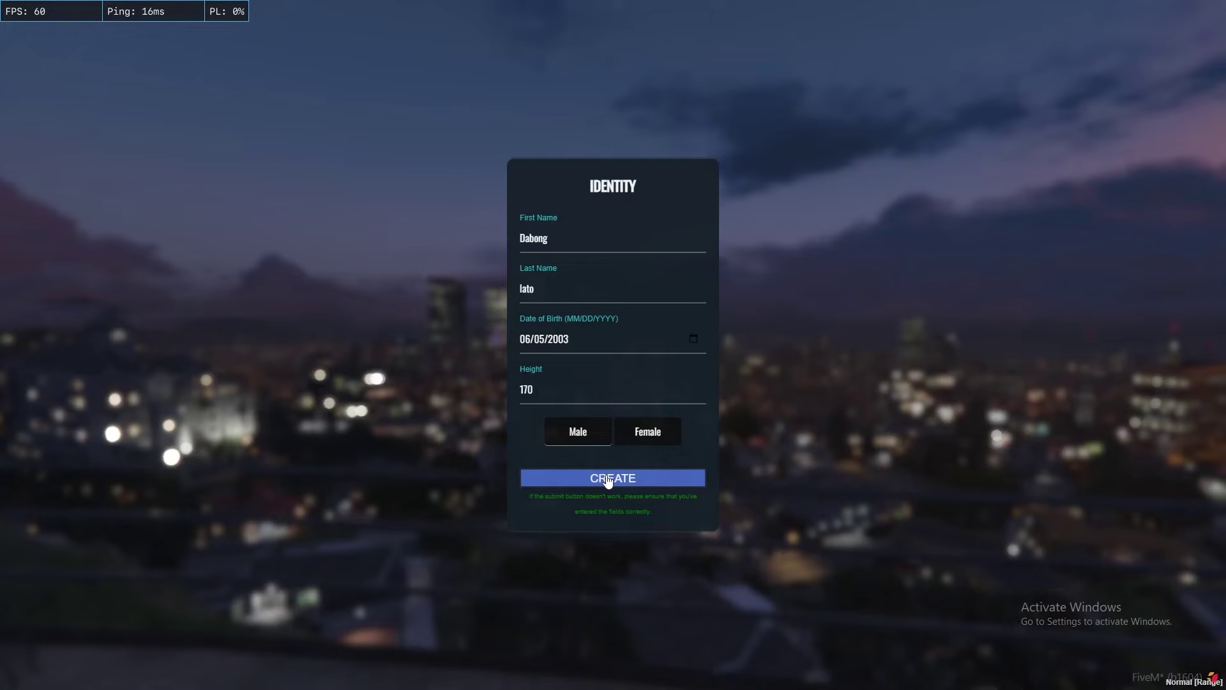
- Submit the new character's identity details
{"action": "left_click", "coordinate": [608, 482]}
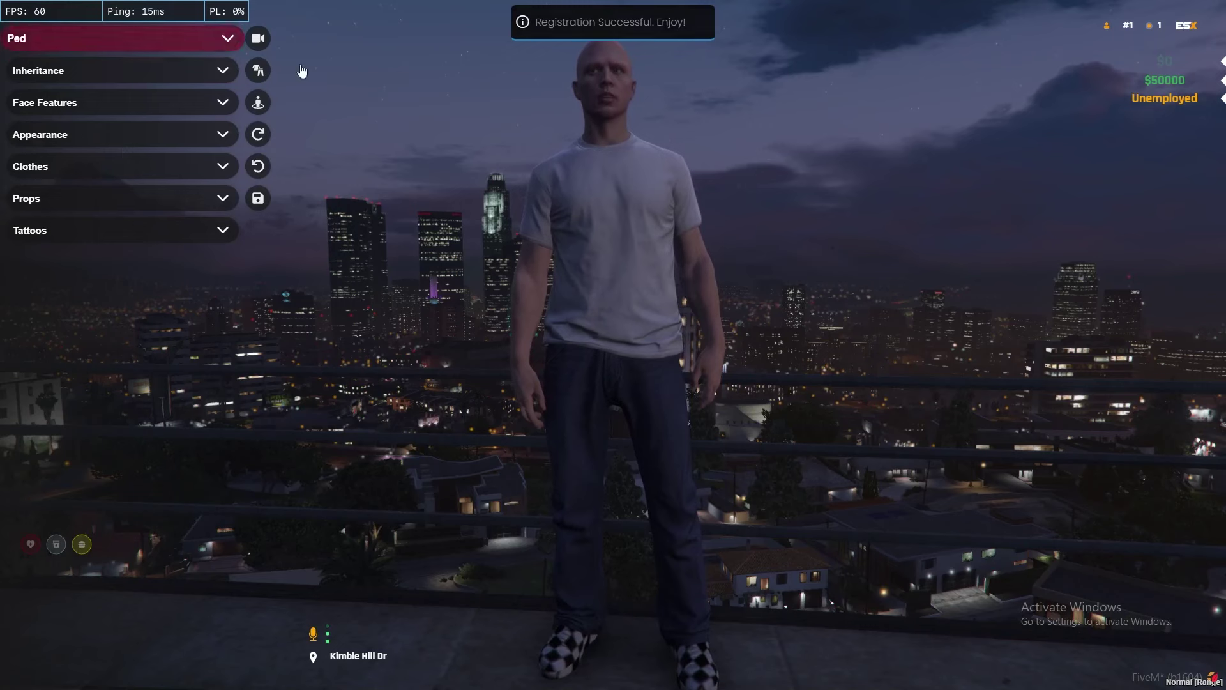
{"action": "left_click", "coordinate": [90, 50]}
{"action": "left_click", "coordinate": [89, 52]}
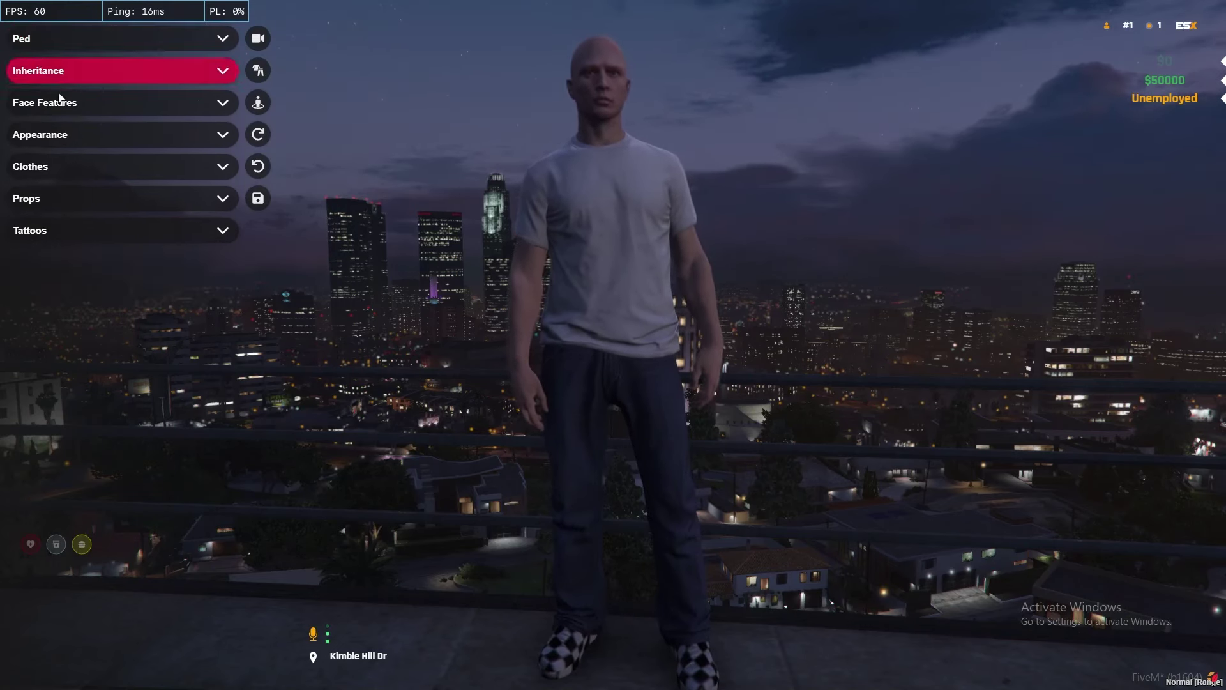
- Under Appearance, change the hair style to 11 and save the customization with YES
{"action": "left_click", "coordinate": [51, 134]}
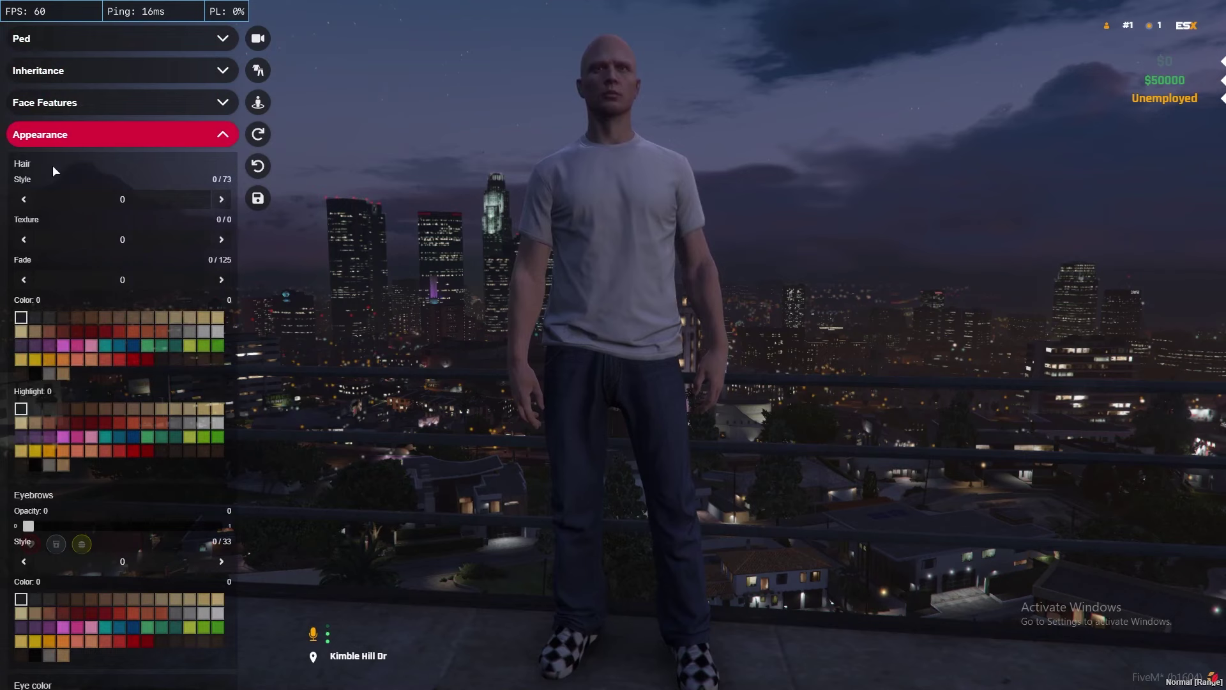
{"action": "left_click", "coordinate": [221, 203]}
{"action": "left_click", "coordinate": [221, 203]}
{"action": "left_click", "coordinate": [221, 203]}
{"action": "left_click", "coordinate": [221, 203]}
{"action": "left_click", "coordinate": [221, 203]}
{"action": "left_click", "coordinate": [220, 203]}
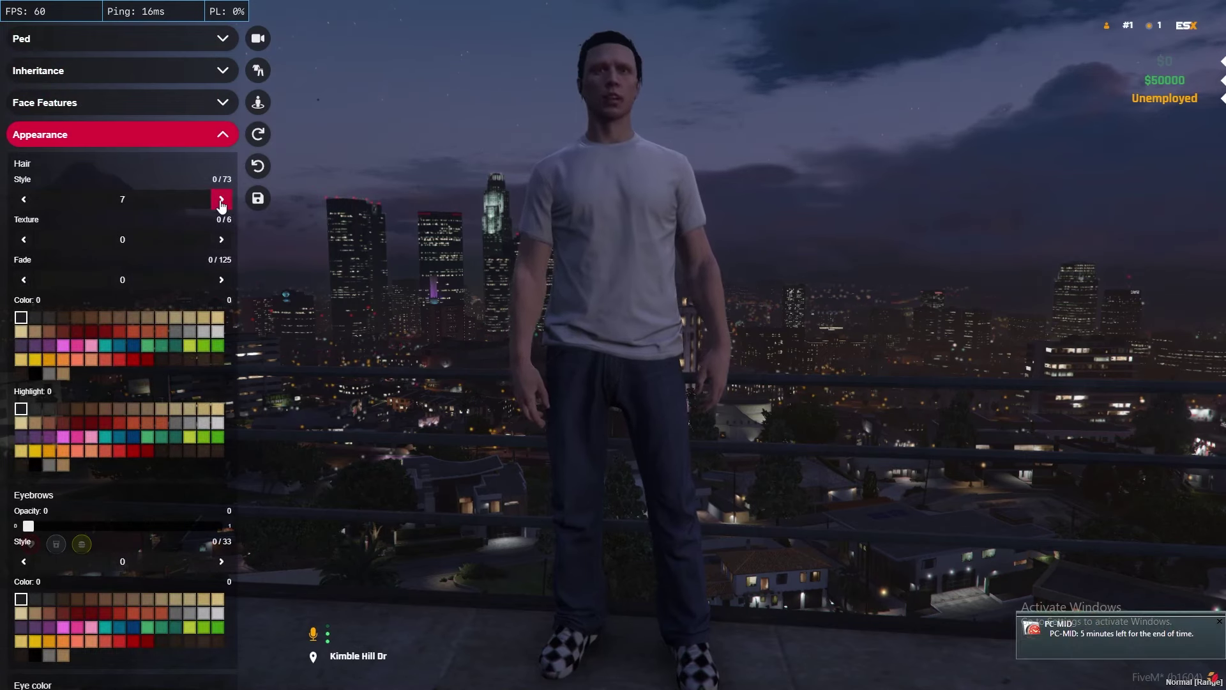
{"action": "left_click", "coordinate": [221, 204]}
{"action": "left_click", "coordinate": [221, 204]}
{"action": "left_click", "coordinate": [221, 204]}
{"action": "left_click", "coordinate": [222, 204]}
{"action": "left_click", "coordinate": [258, 198]}
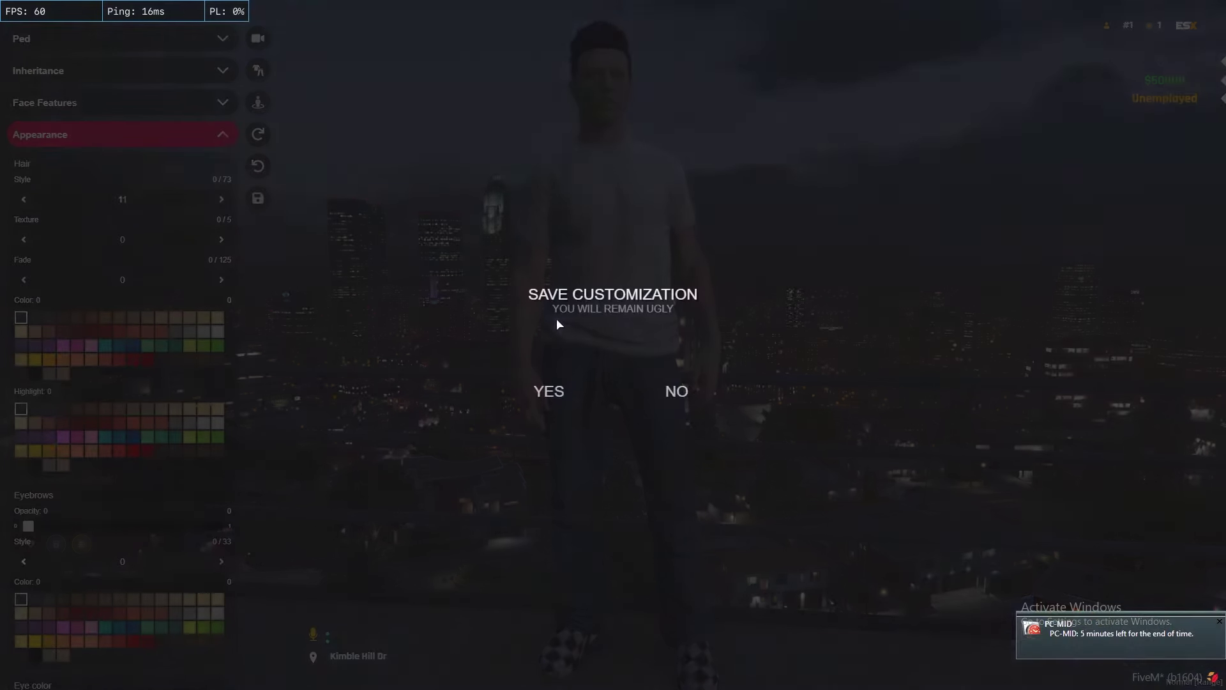
{"action": "left_click", "coordinate": [553, 391]}
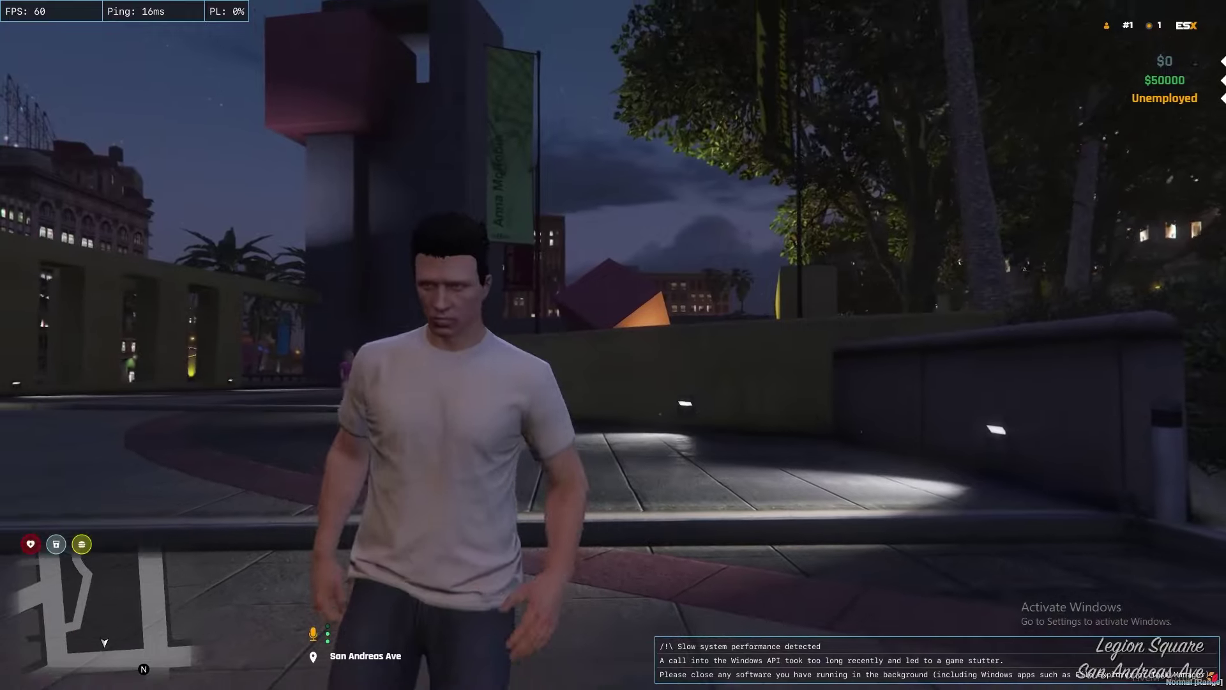
- Open the Change Clothing editor with the /pededit chat command
{"action": "type", "text": "t"}
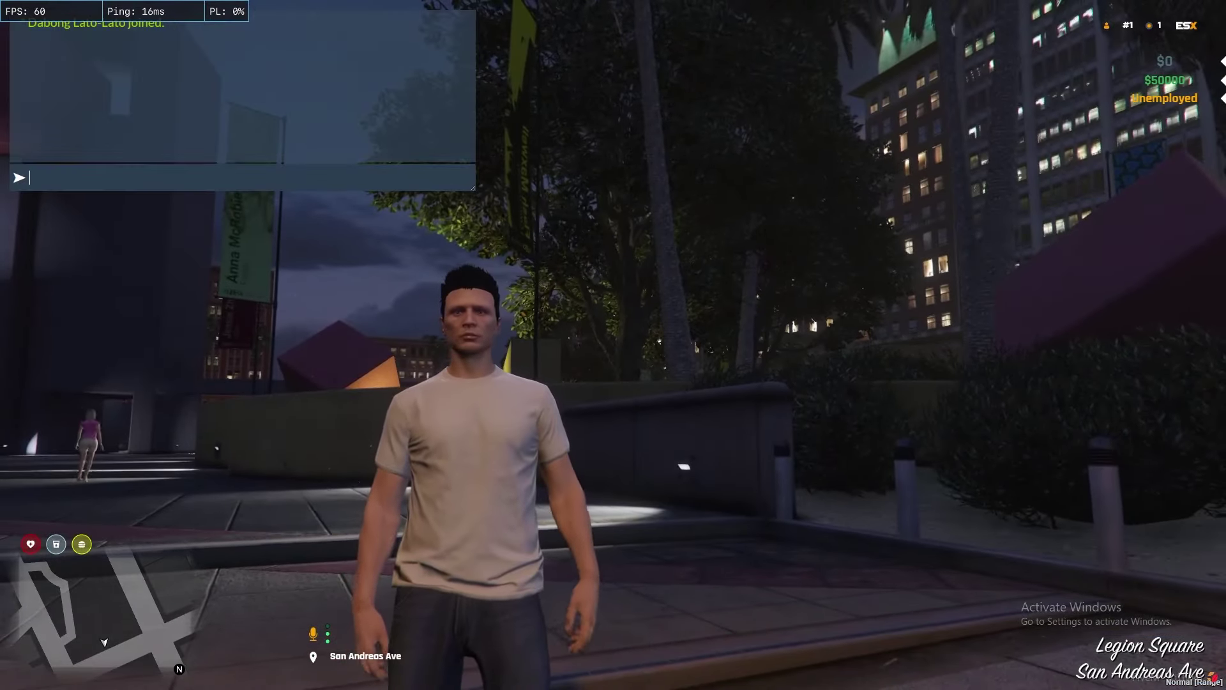
{"action": "type", "text": "/pedem"}
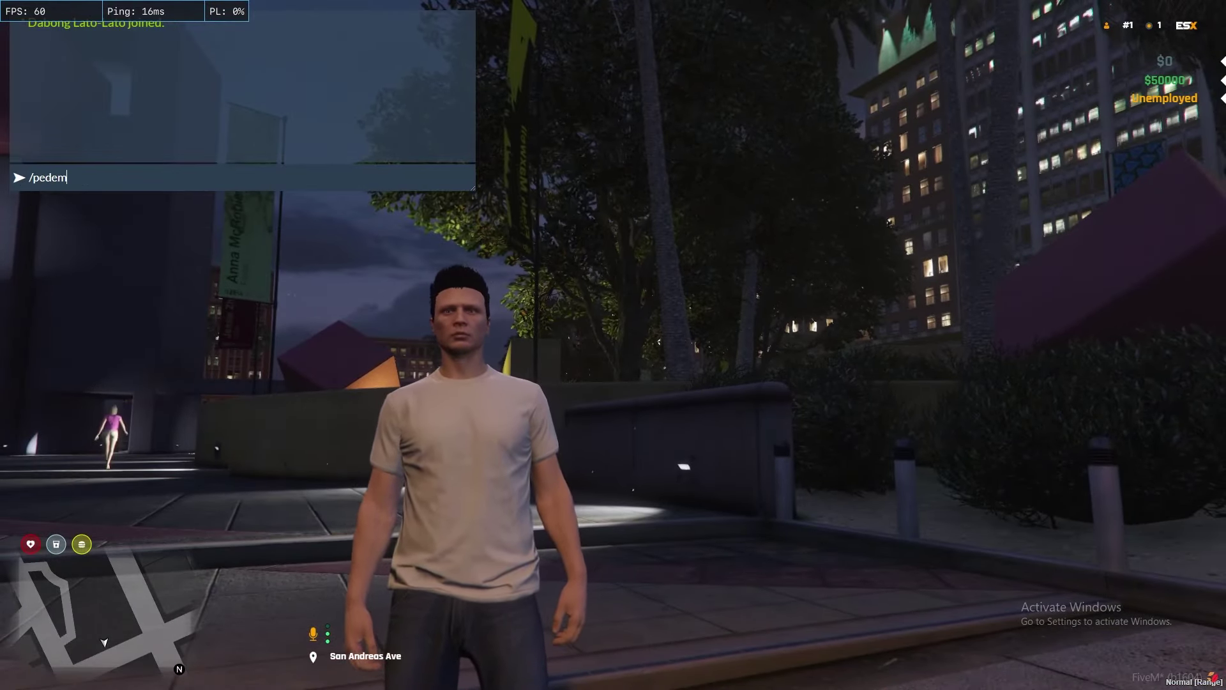
{"action": "type", "text": "dit"}
{"action": "key", "text": "Return"}
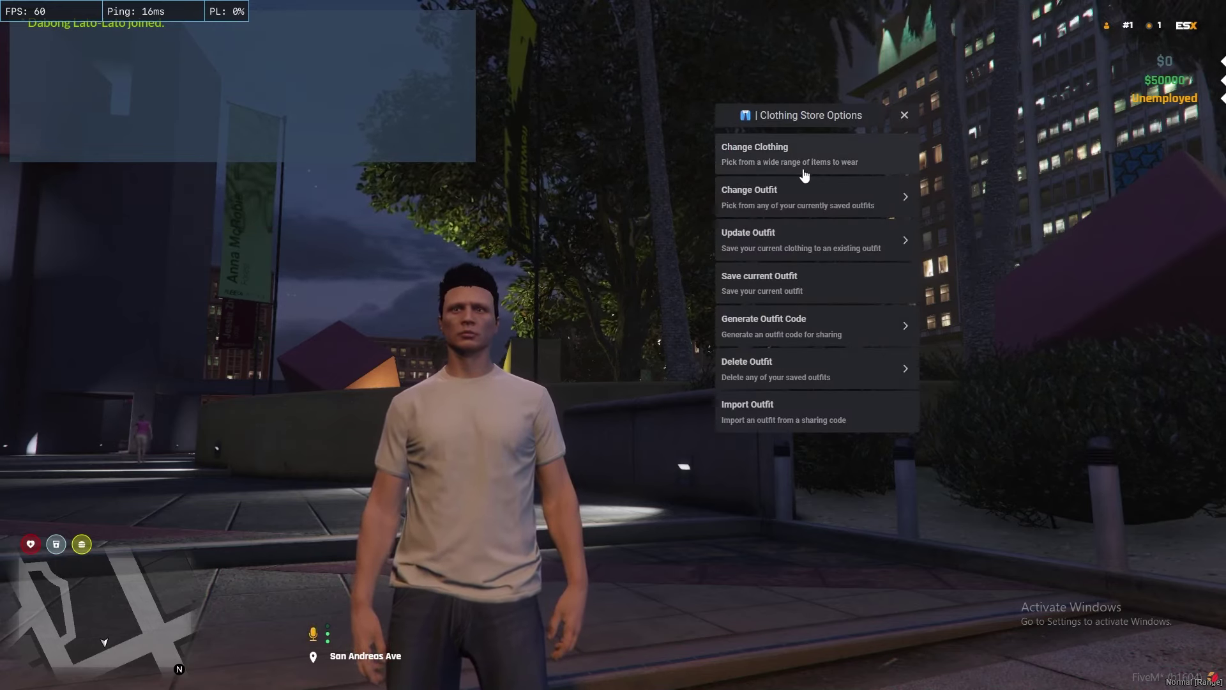
{"action": "left_click", "coordinate": [738, 161]}
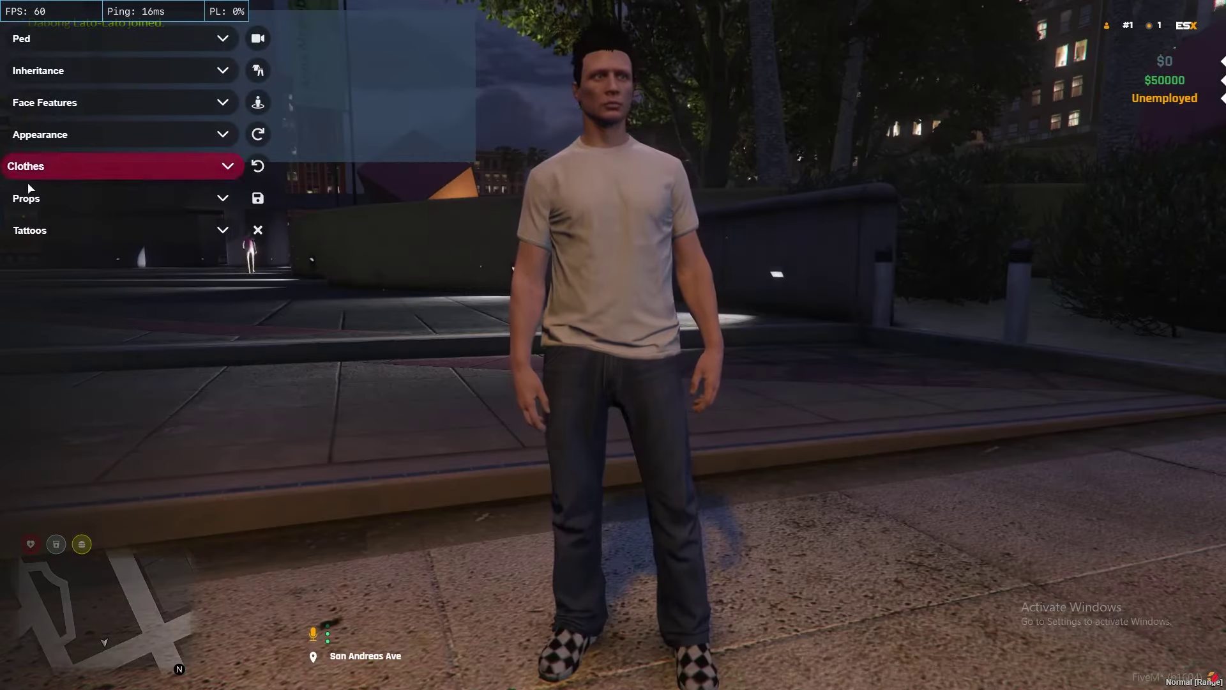
- Set the Mask drawable to 8 (Santa mask) and save the outfit
{"action": "left_click", "coordinate": [33, 167]}
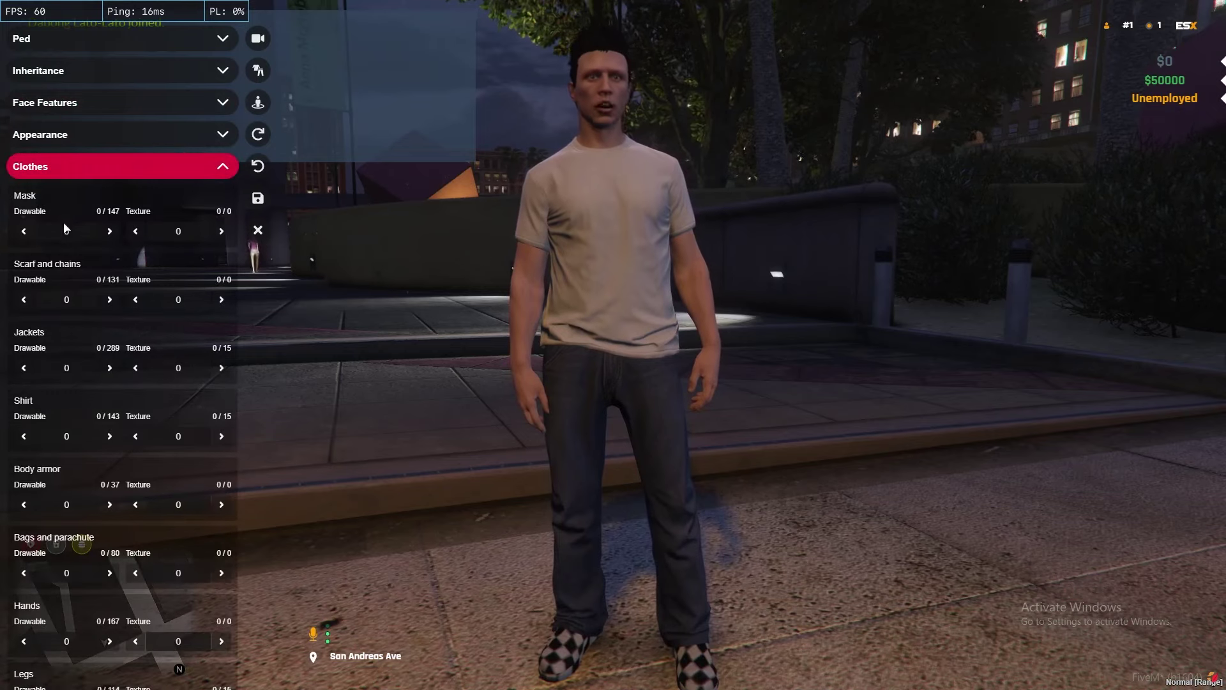
{"action": "left_click", "coordinate": [110, 231]}
{"action": "left_click", "coordinate": [110, 231]}
{"action": "left_click", "coordinate": [110, 231]}
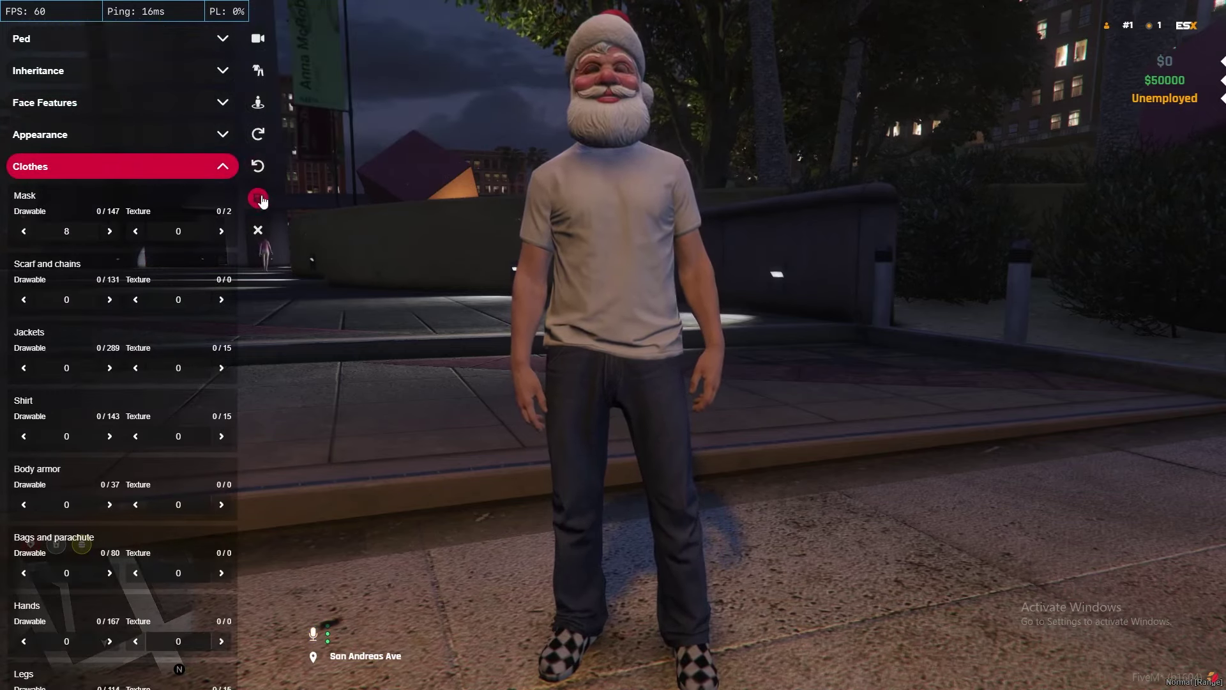
{"action": "left_click", "coordinate": [257, 198]}
{"action": "left_click", "coordinate": [581, 392]}
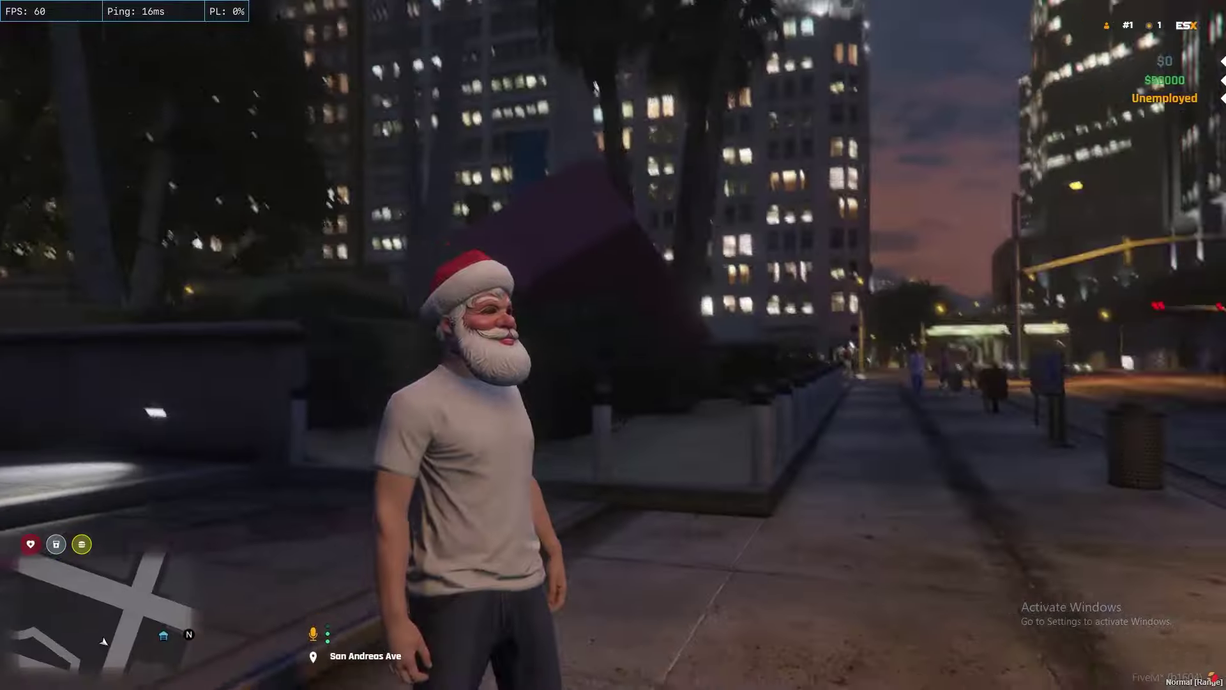